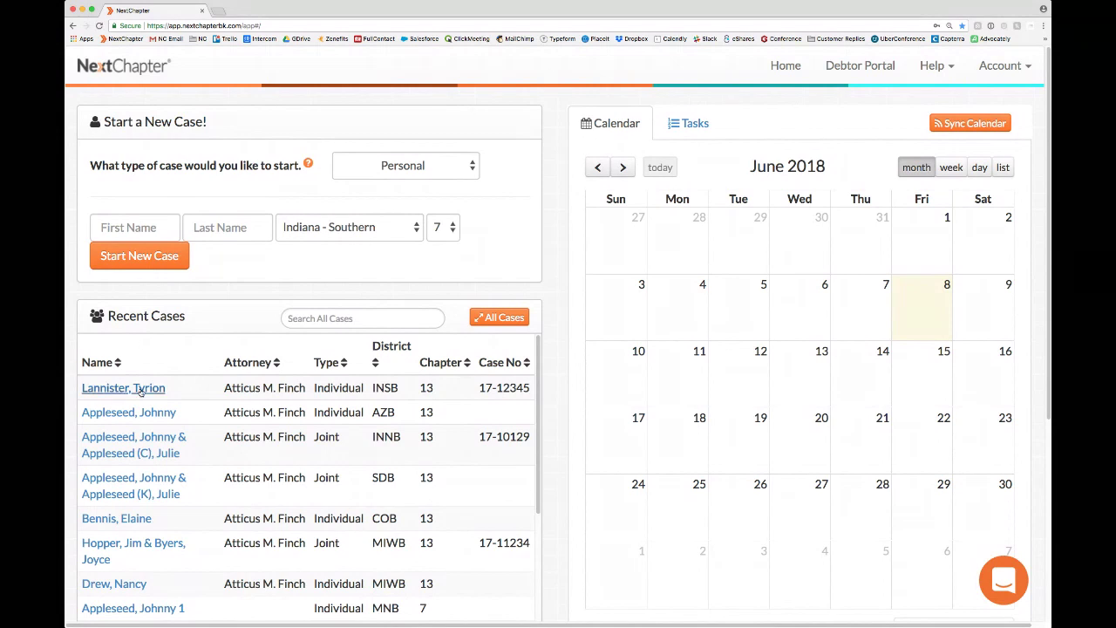
Open the individual Chapter 13 case in the AZB district, expand its Client Profile section and dismiss the Updates & News notice.
left_click(135, 416)
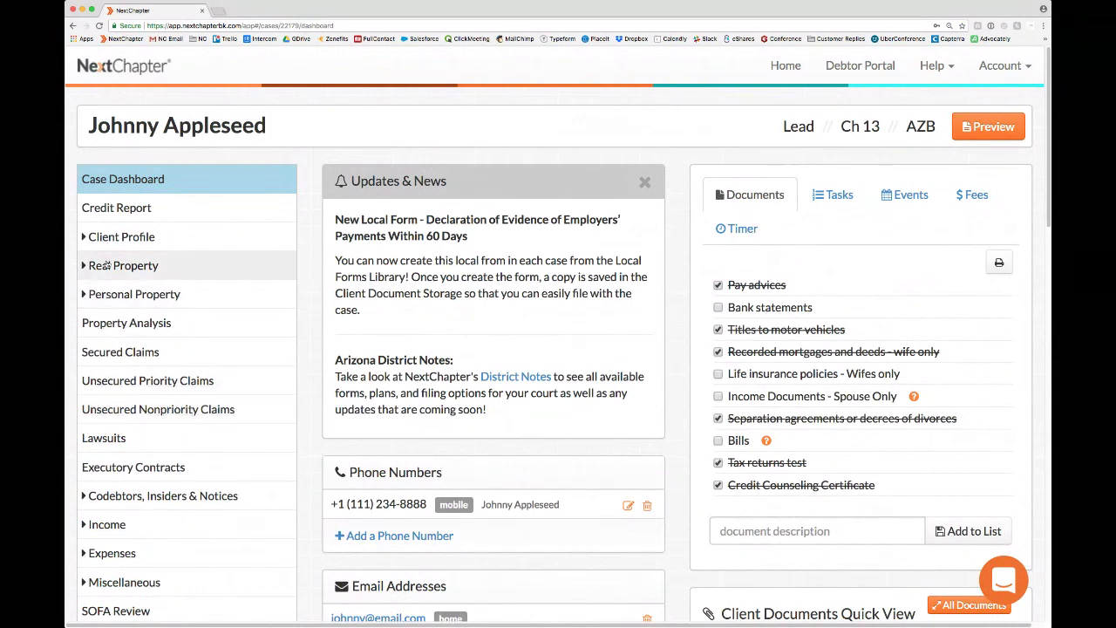
left_click(116, 236)
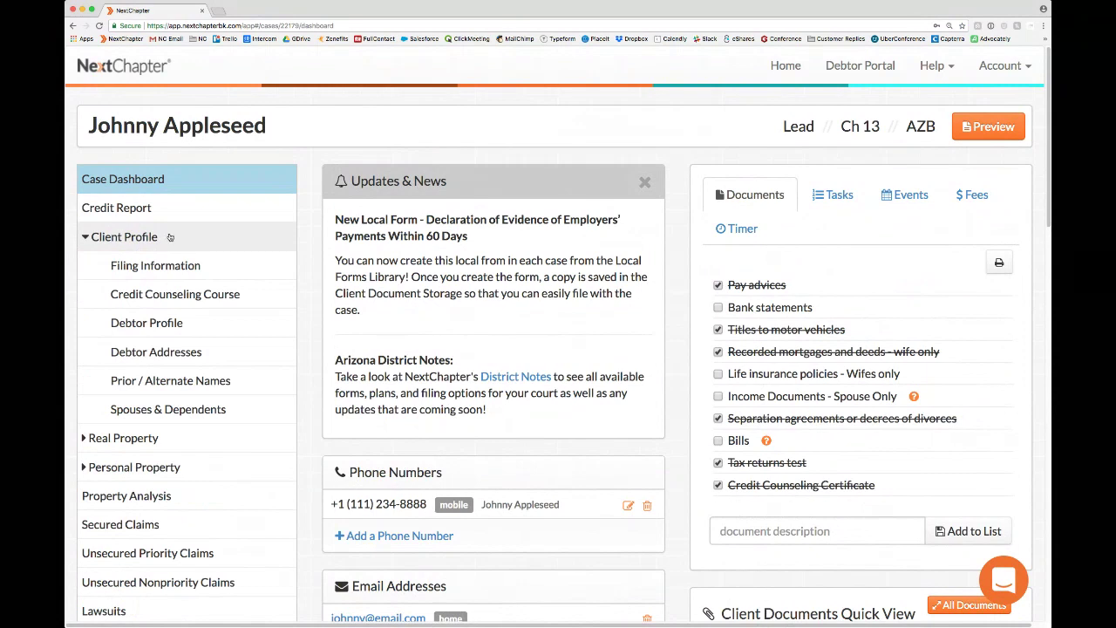
left_click(644, 183)
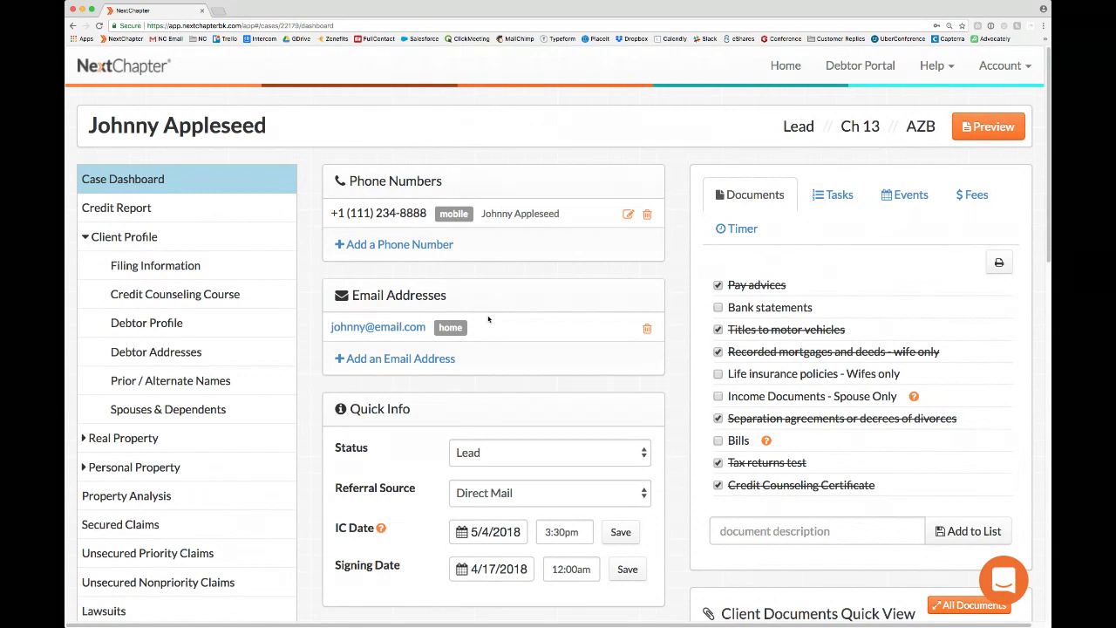
Examine the case dashboard's quick info, required documents checklist, comments and client document list.
scroll(488, 319, "down", 3)
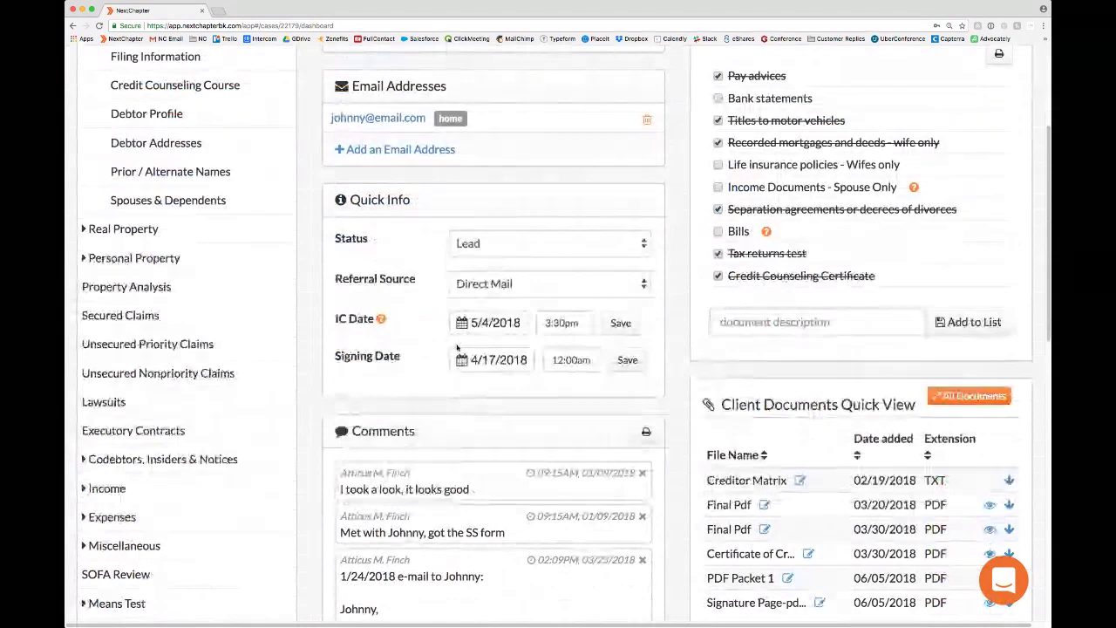
mouse_move(381, 319)
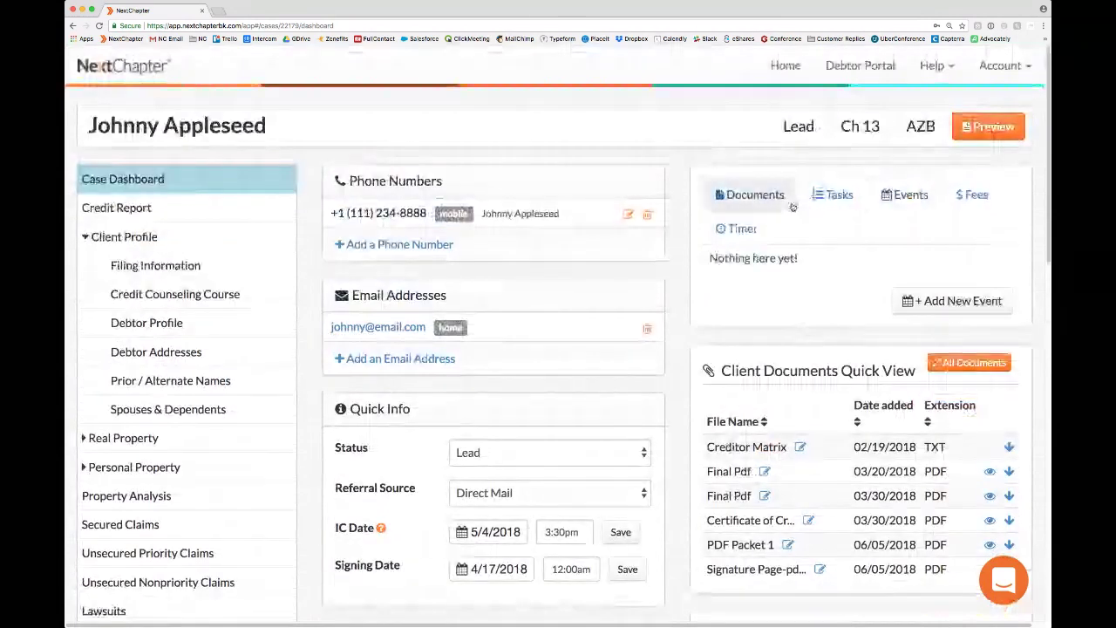
left_click(724, 185)
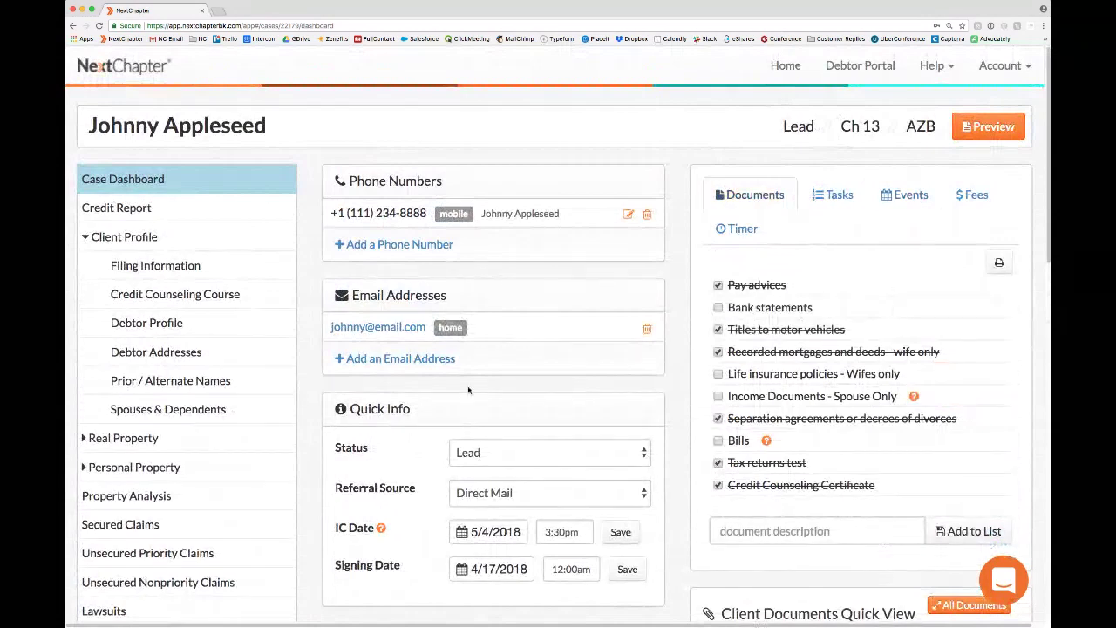
scroll(471, 391, "down", 1)
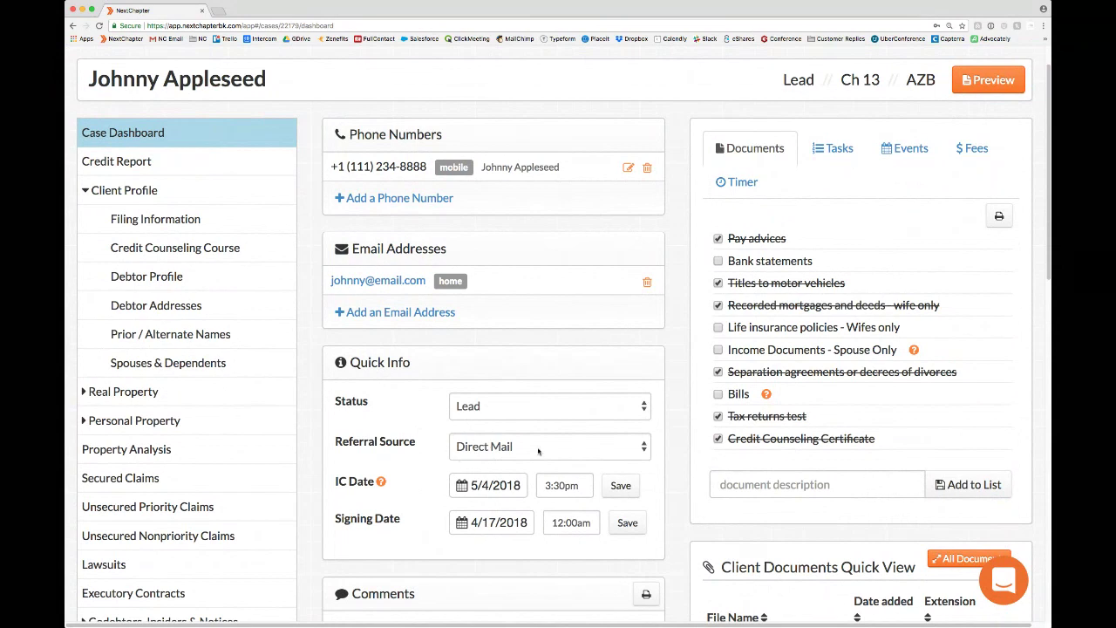
scroll(538, 451, "down", 5)
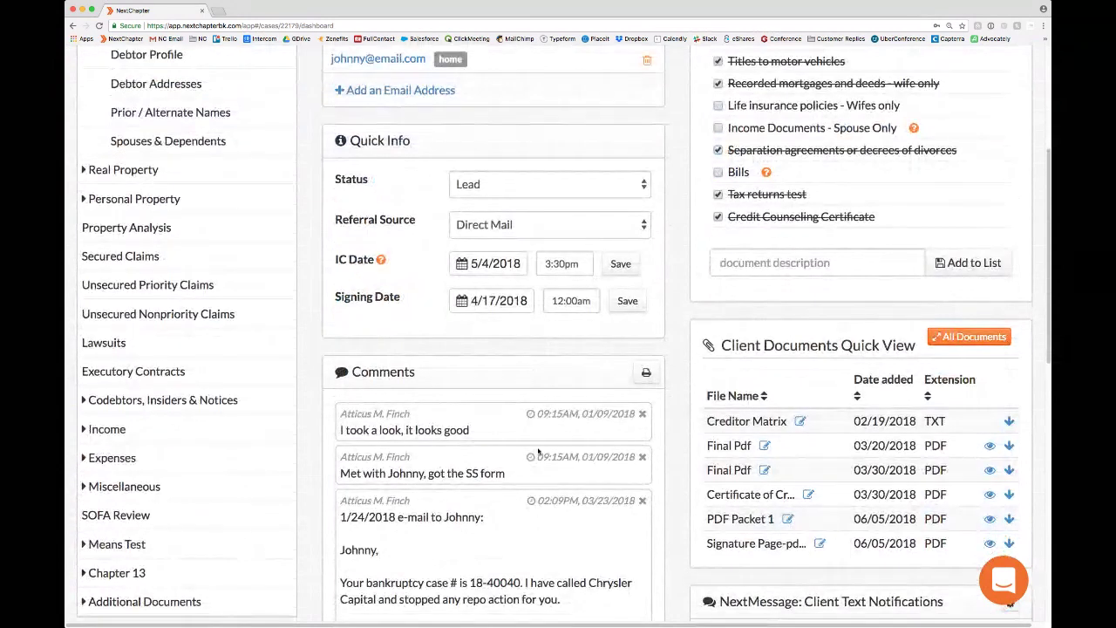
scroll(538, 451, "down", 4)
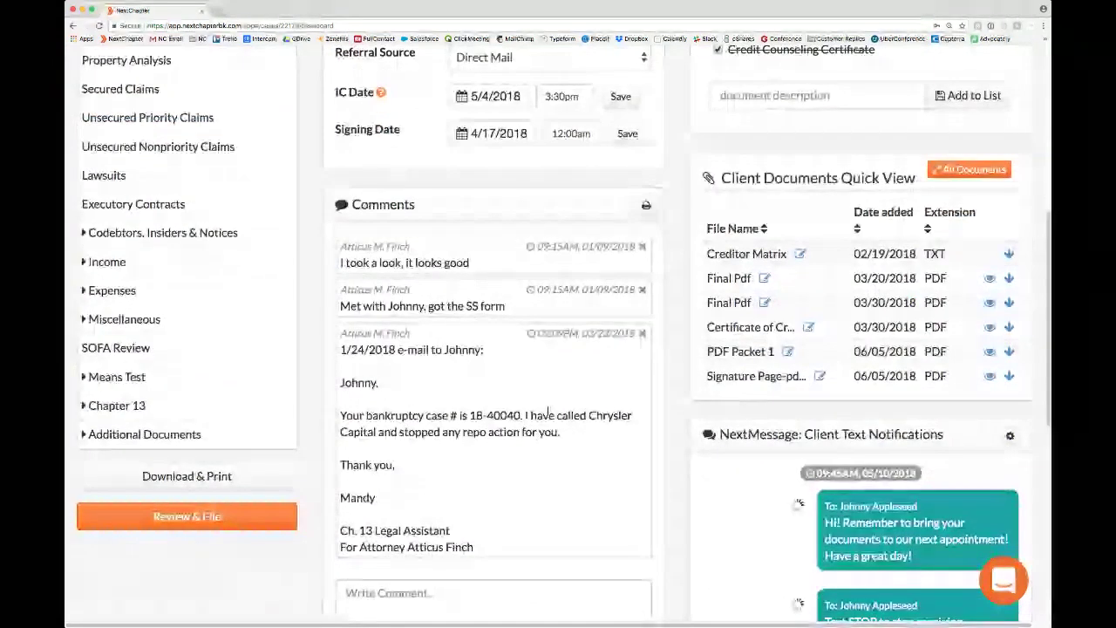
Open the case's Filing Information and try Joint as the type of debtor, returning it to Individual.
left_click(174, 267)
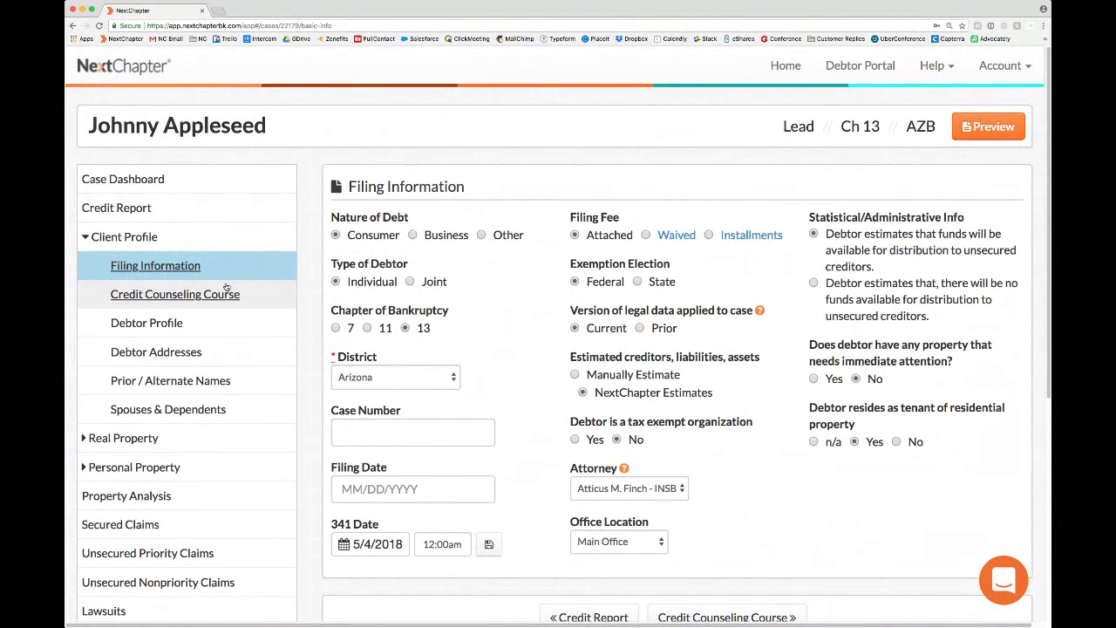
scroll(226, 288, "down", 3)
scroll(224, 289, "up", 3)
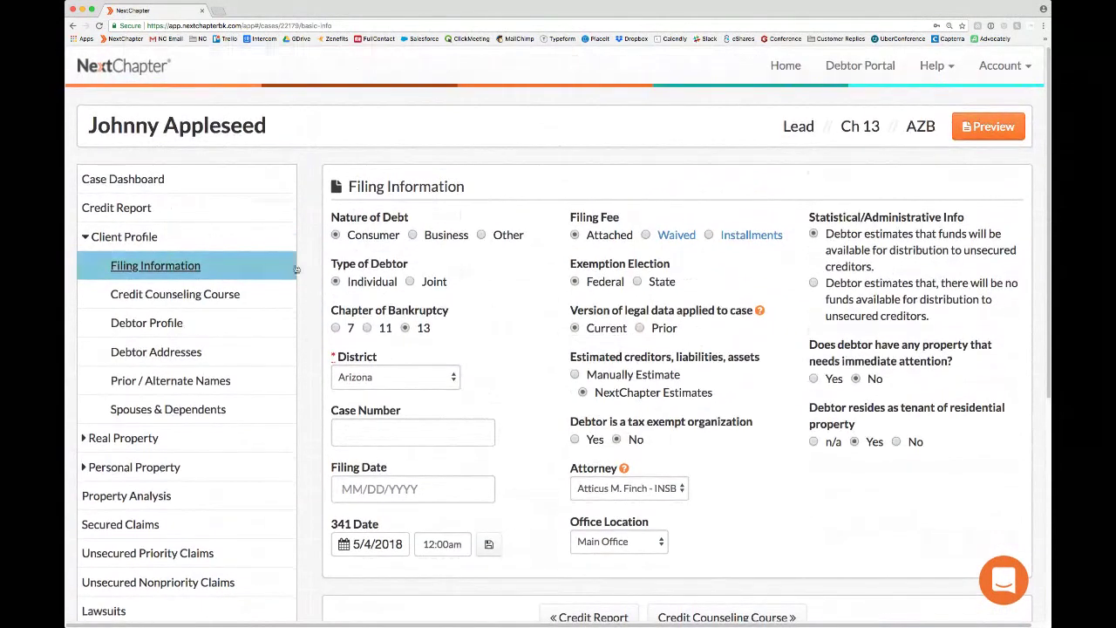
left_click(437, 285)
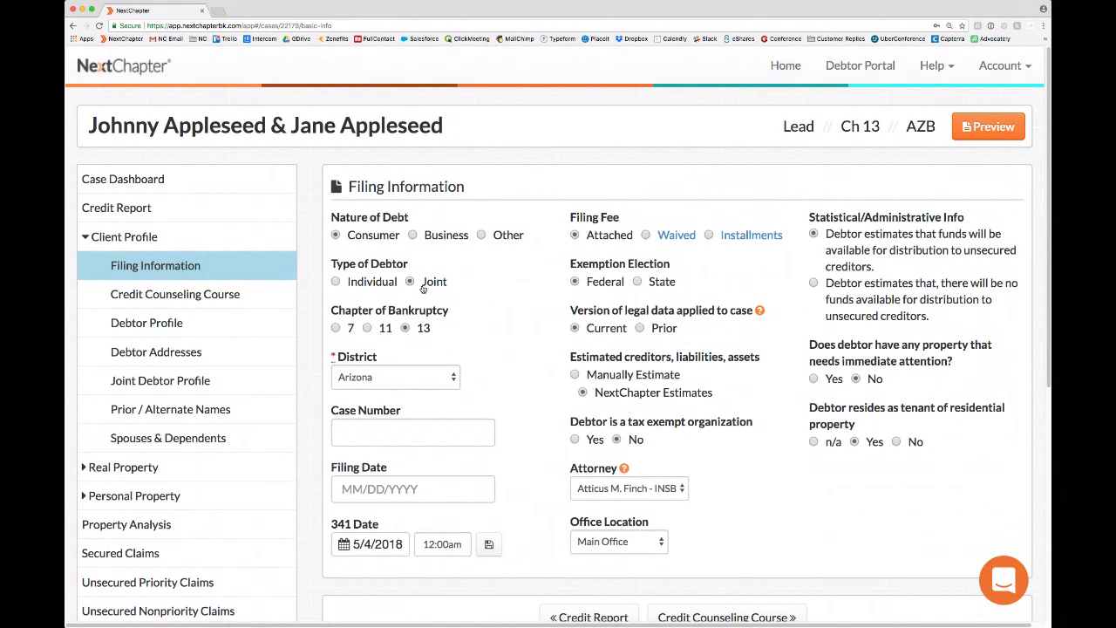
left_click(383, 288)
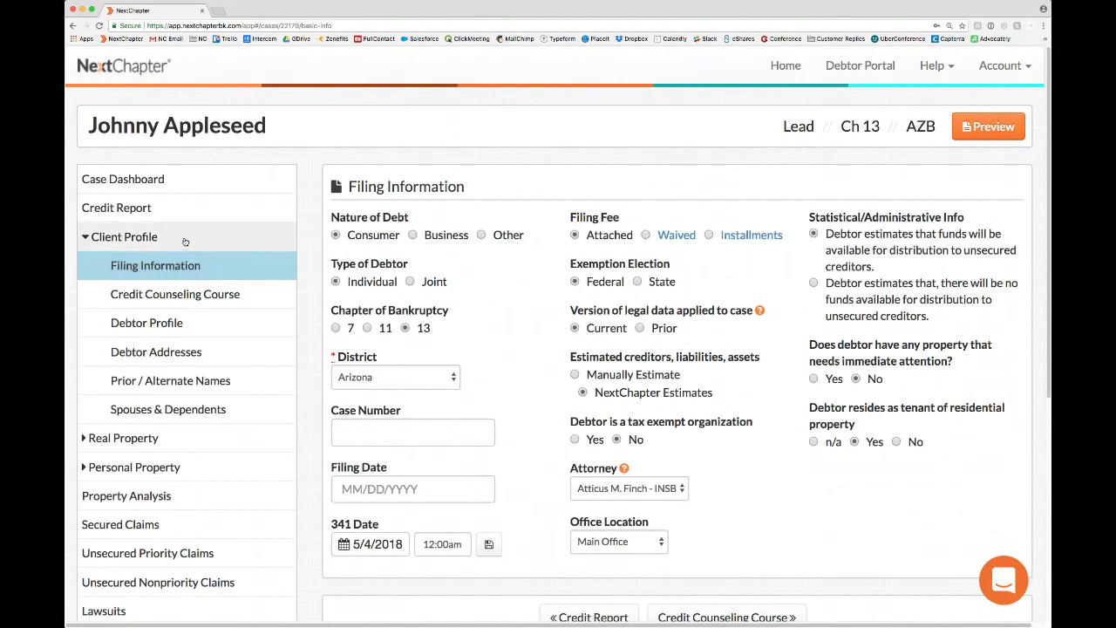
Inspect the details of the residential entry in Debtor Addresses and leave the address form without saving.
left_click_drag(185, 257, 179, 351)
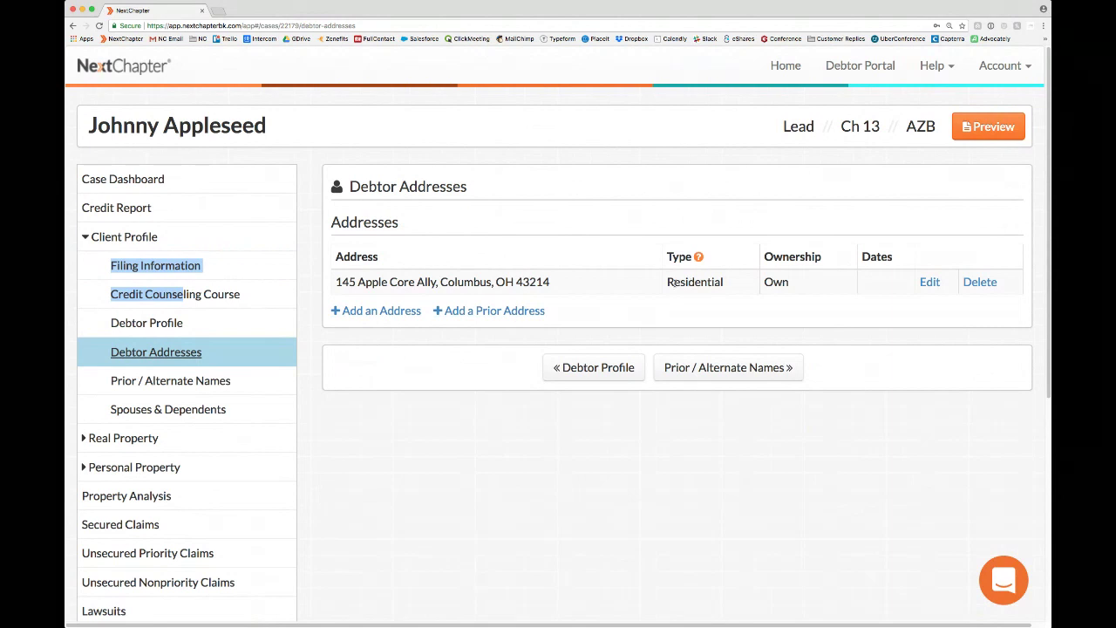
left_click(926, 284)
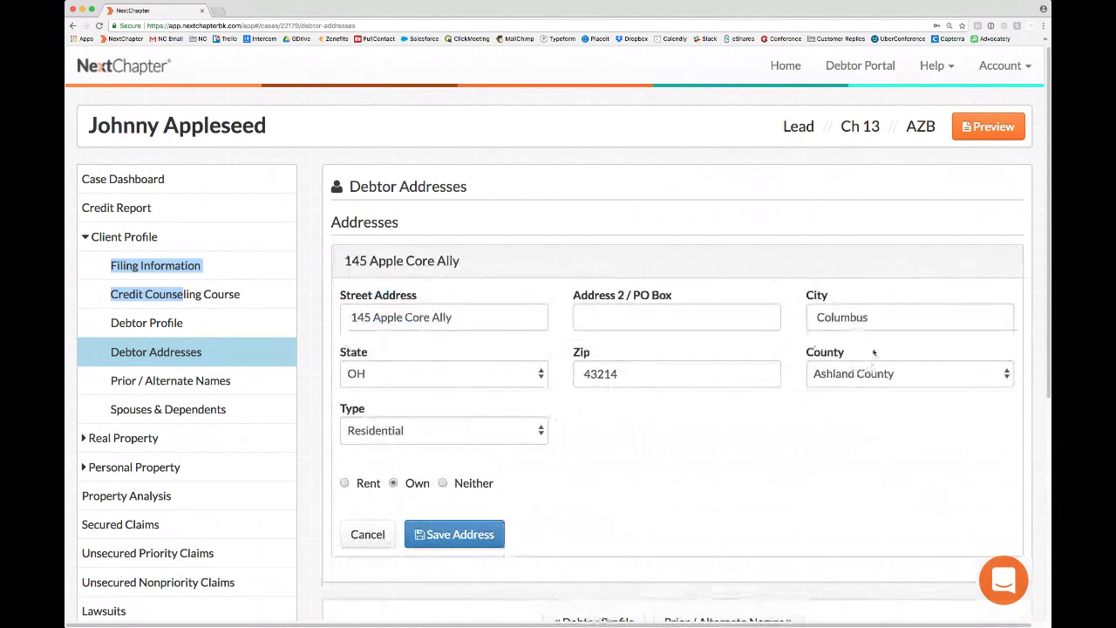
left_click(368, 535)
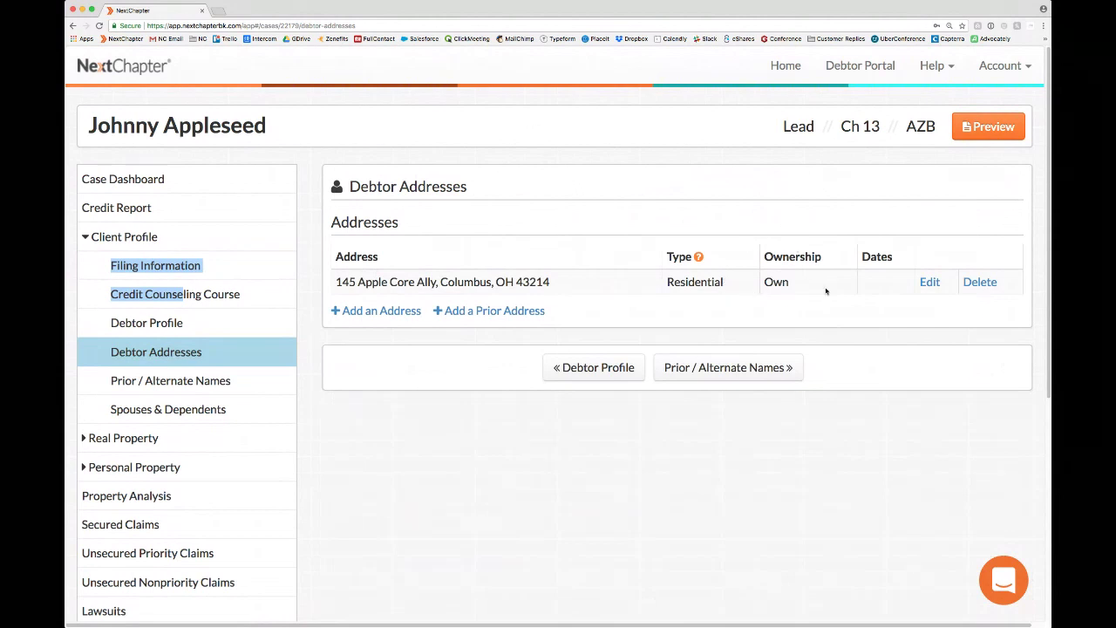
left_click(417, 377)
Open the Properties Owned list in the Real Property section to examine the recorded property.
left_click(173, 438)
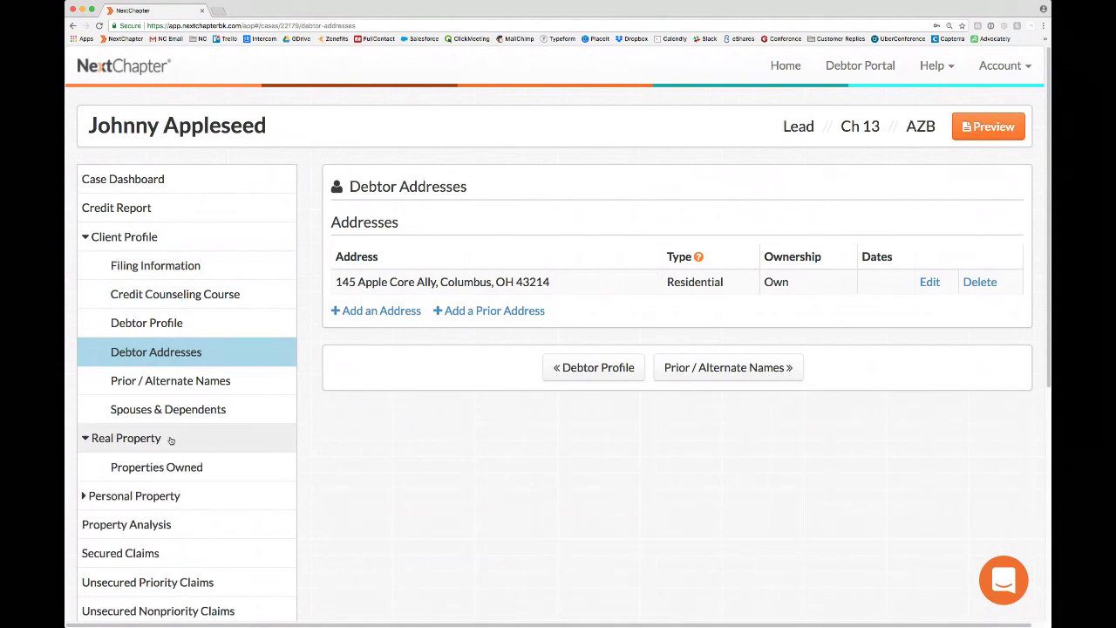
left_click(166, 466)
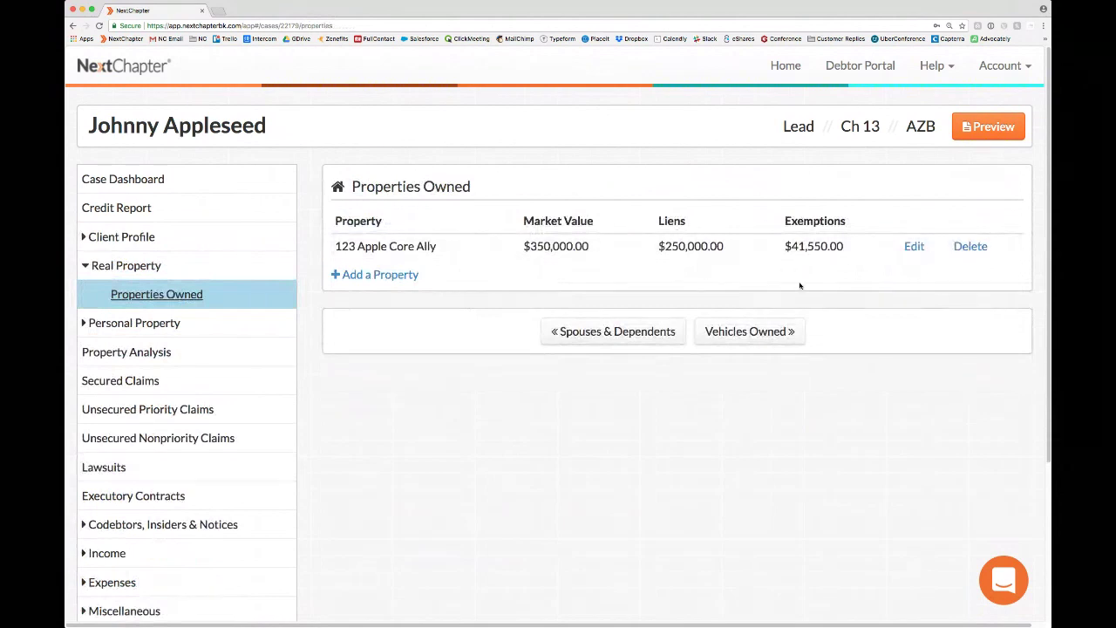
Return to the Client Profile section and view the Filing Information, Debtor Addresses and Debtor Profile pages.
left_click(215, 249)
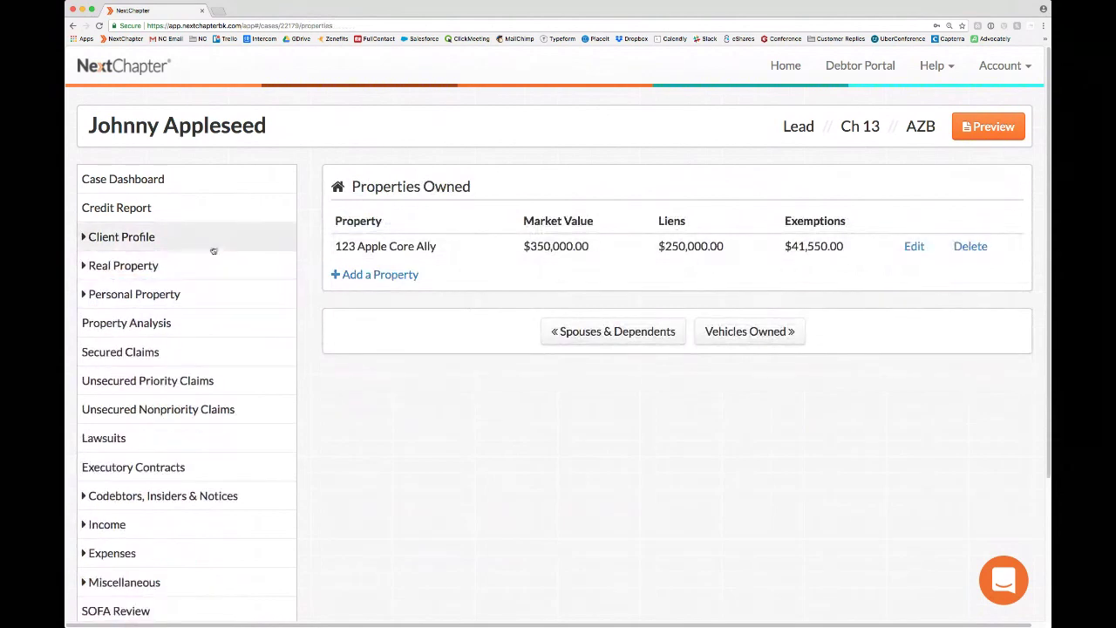
left_click(204, 265)
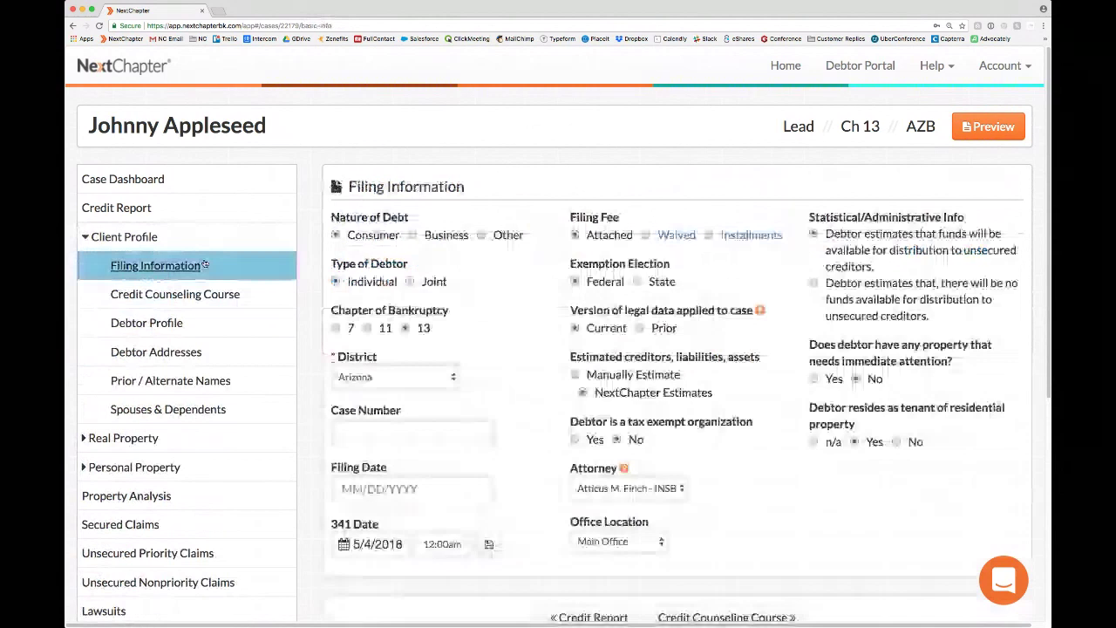
left_click(162, 351)
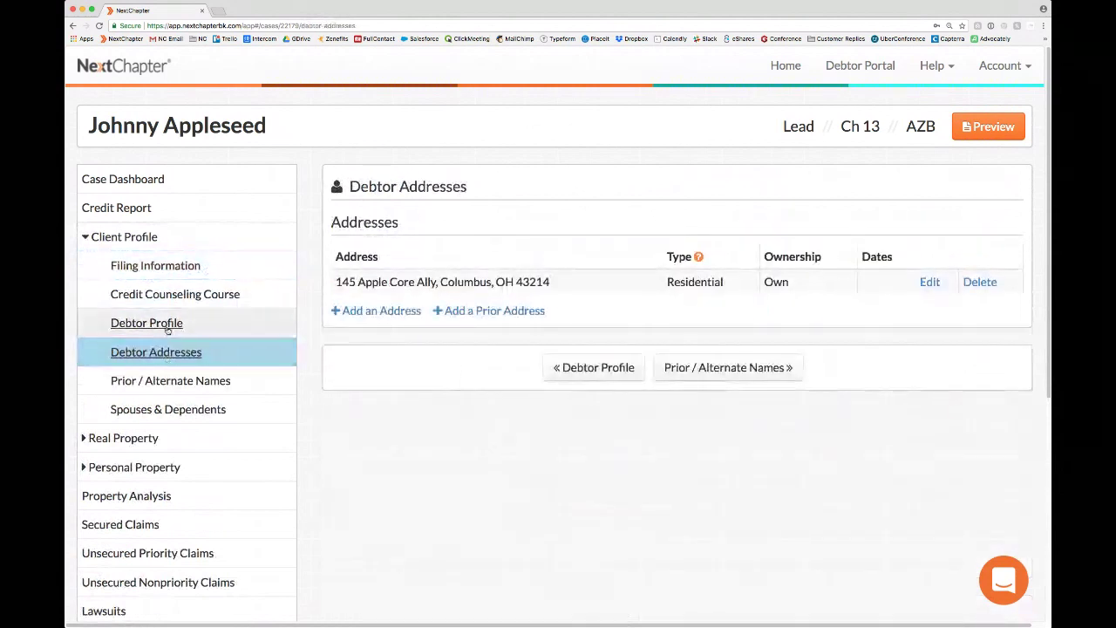
left_click(167, 324)
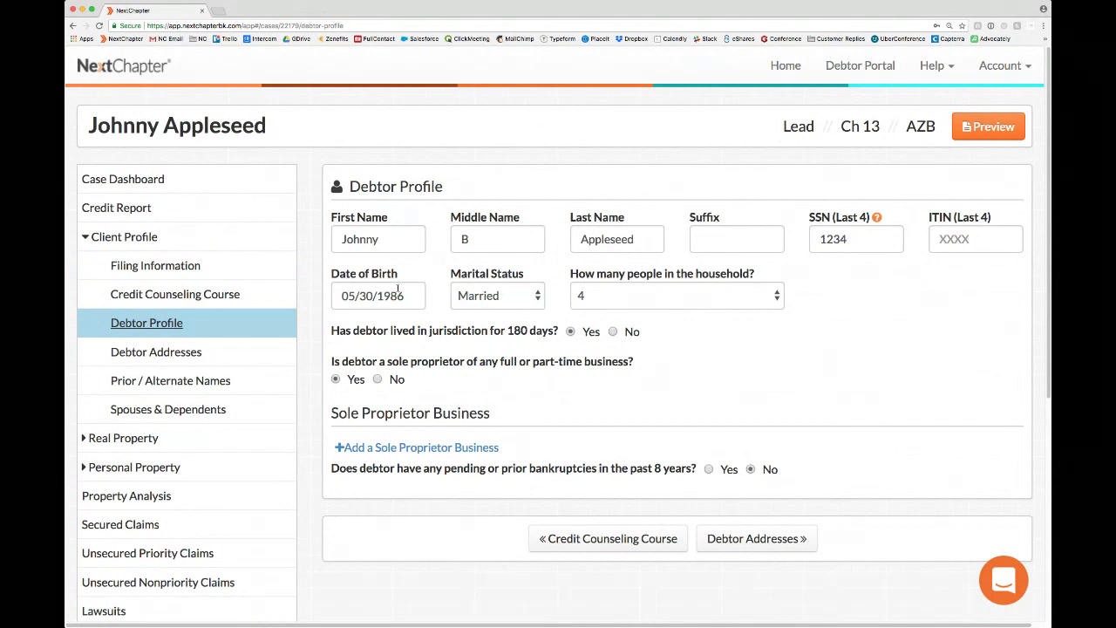
View the Credit Report page and open the case's Employment Income page.
left_click(186, 212)
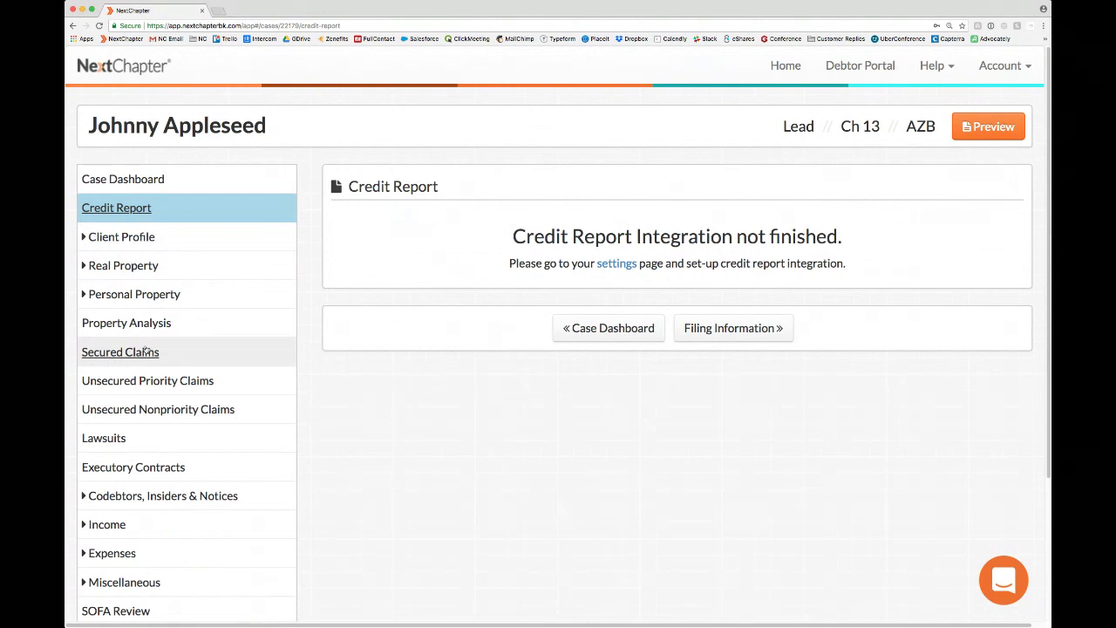
scroll(146, 350, "down", 3)
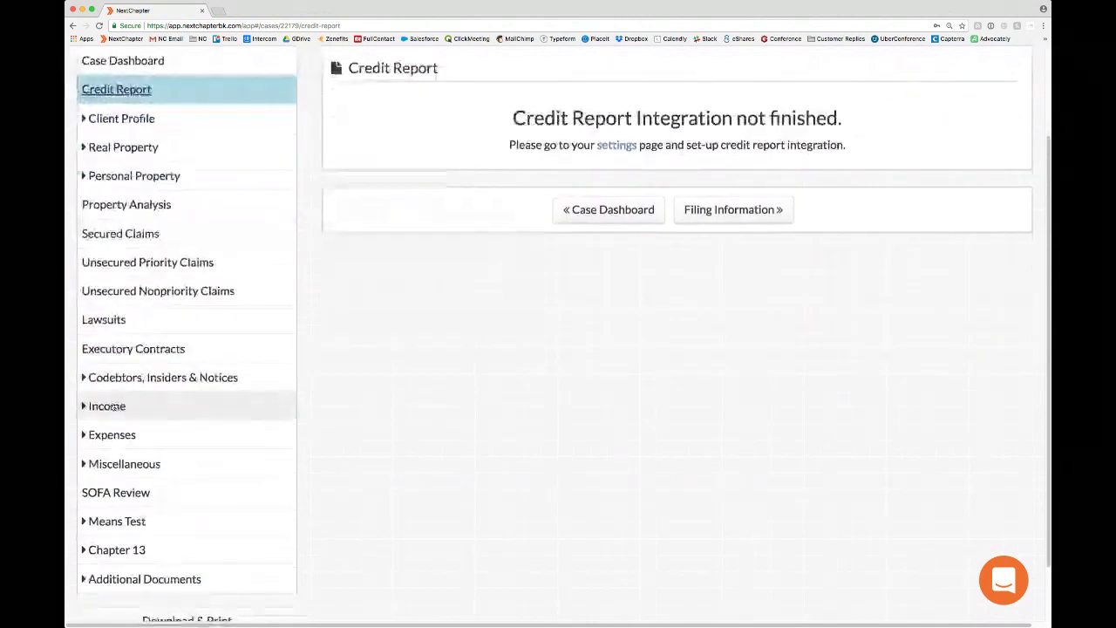
left_click(115, 407)
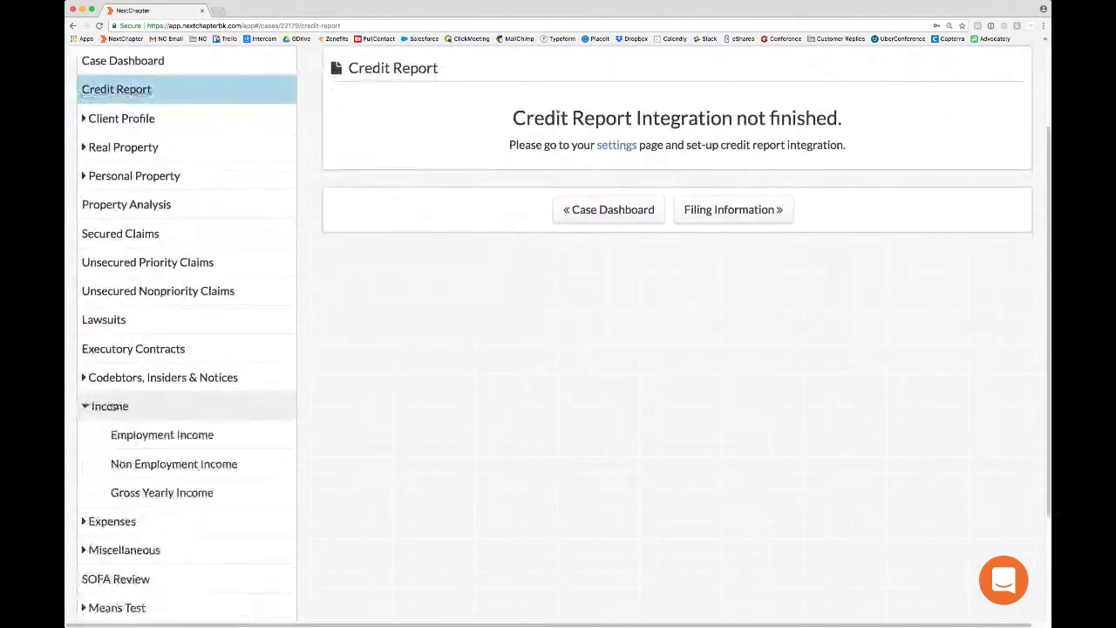
left_click(163, 435)
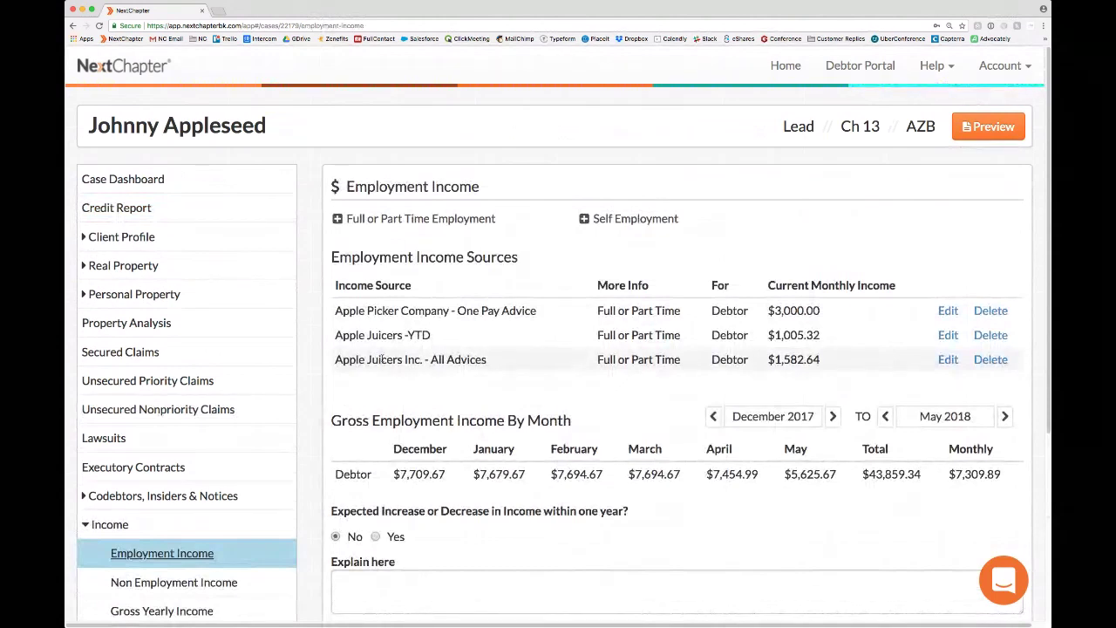
Start a new full or part time employment income source with NextChapter as the company and its suggested address.
left_click(426, 222)
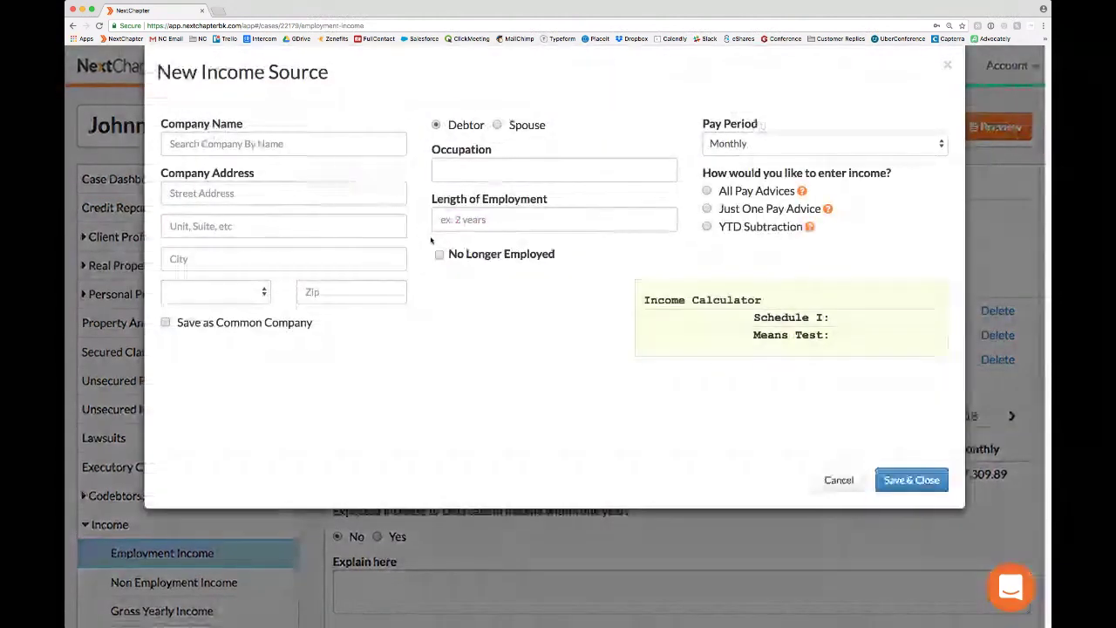
left_click(259, 144)
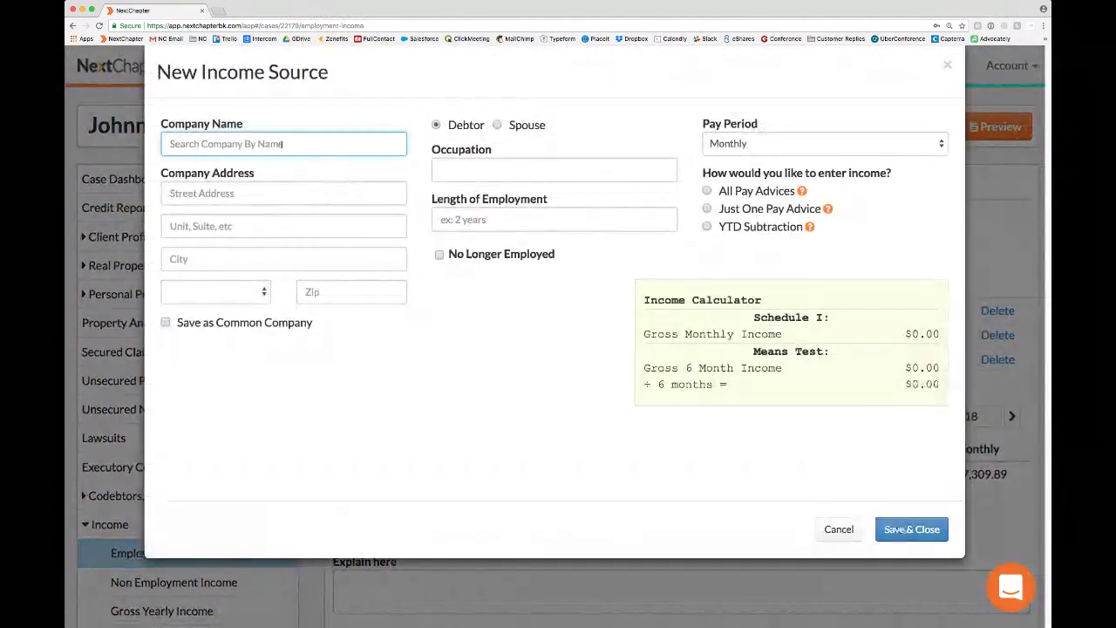
left_click(437, 337)
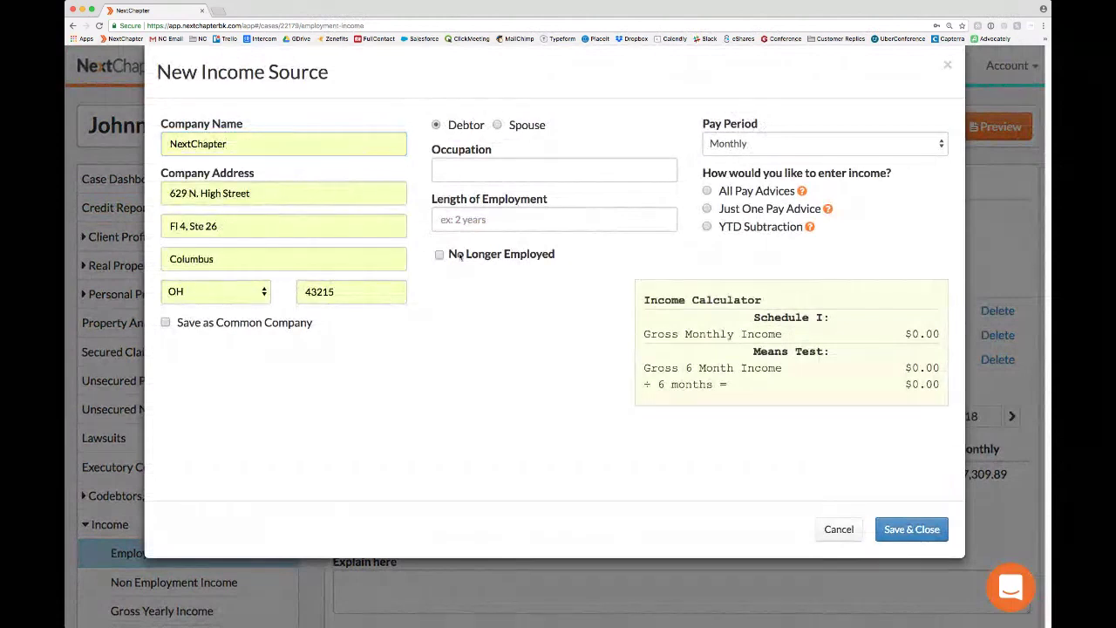
Choose All Pay Advices as the income entry method and add a pay advice.
left_click(711, 193)
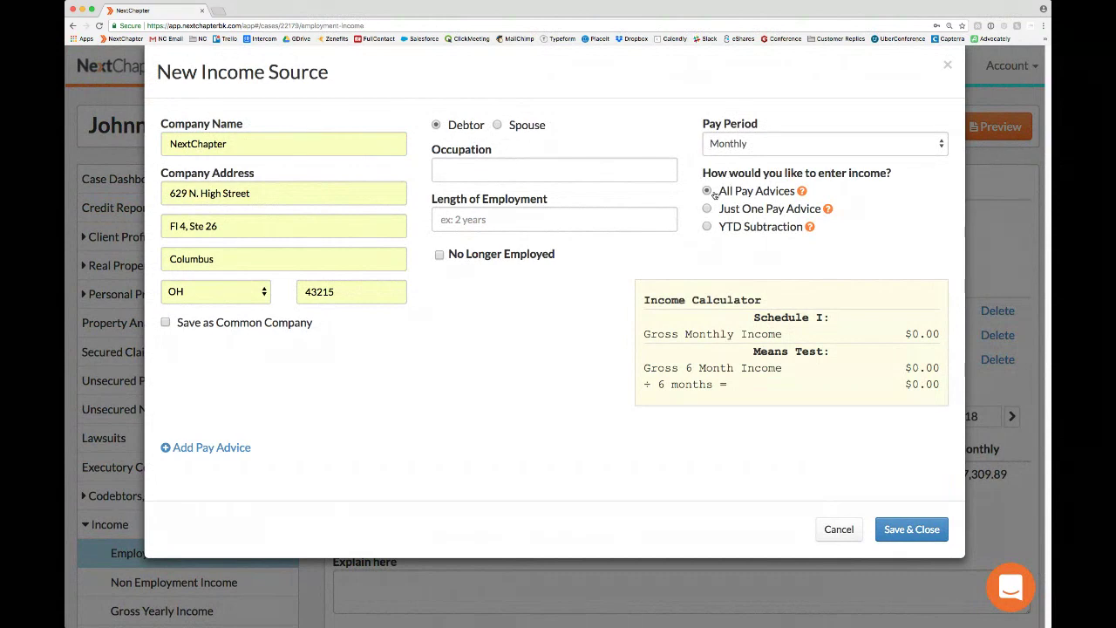
left_click(238, 448)
scroll(240, 448, "down", 2)
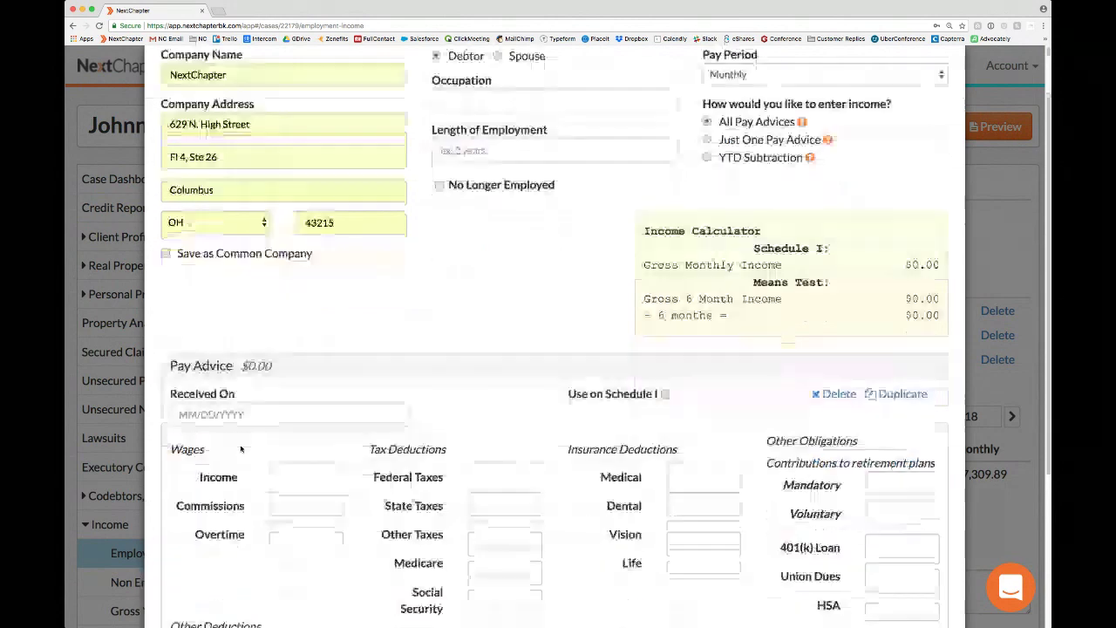
Switch the income entry method to Just One Pay Advice, delete the blank pay advice and cancel the new income source.
left_click(743, 123)
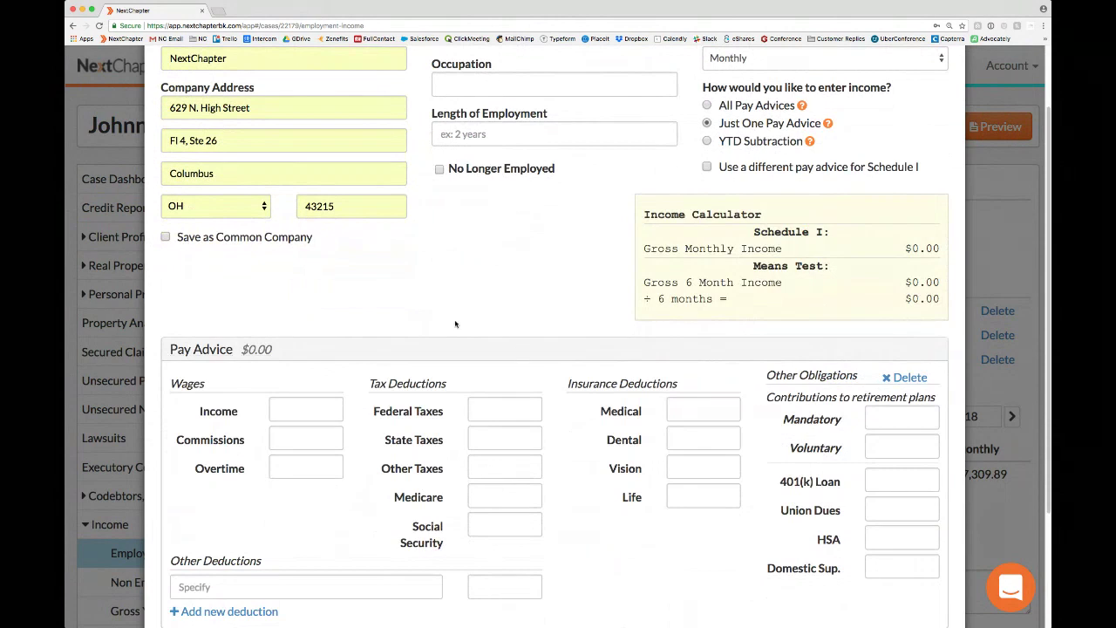
scroll(452, 356, "down", 2)
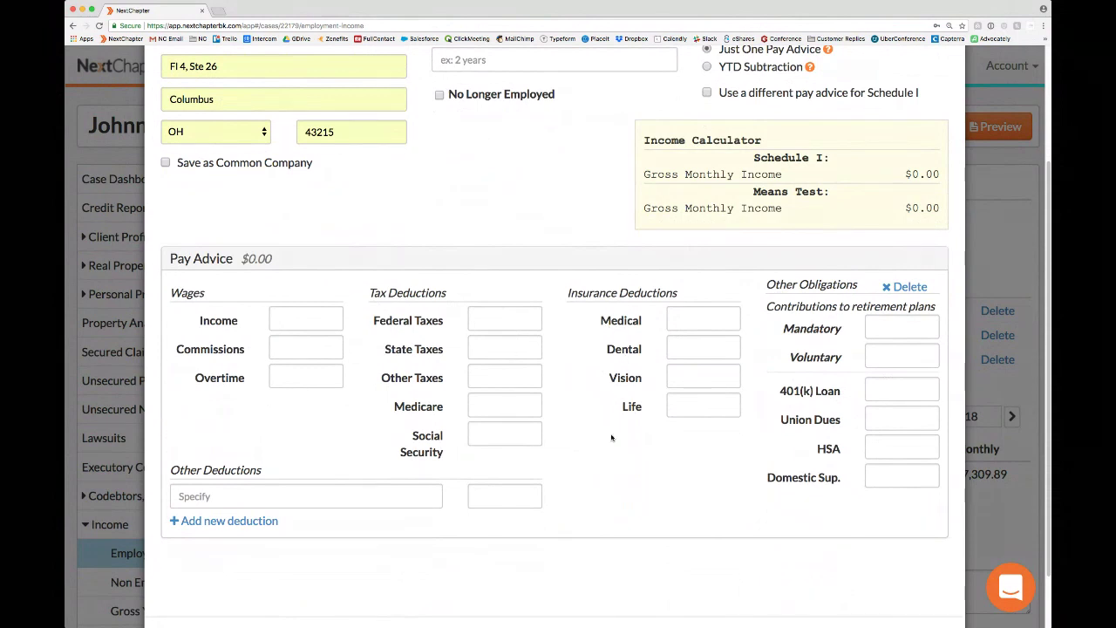
left_click(903, 288)
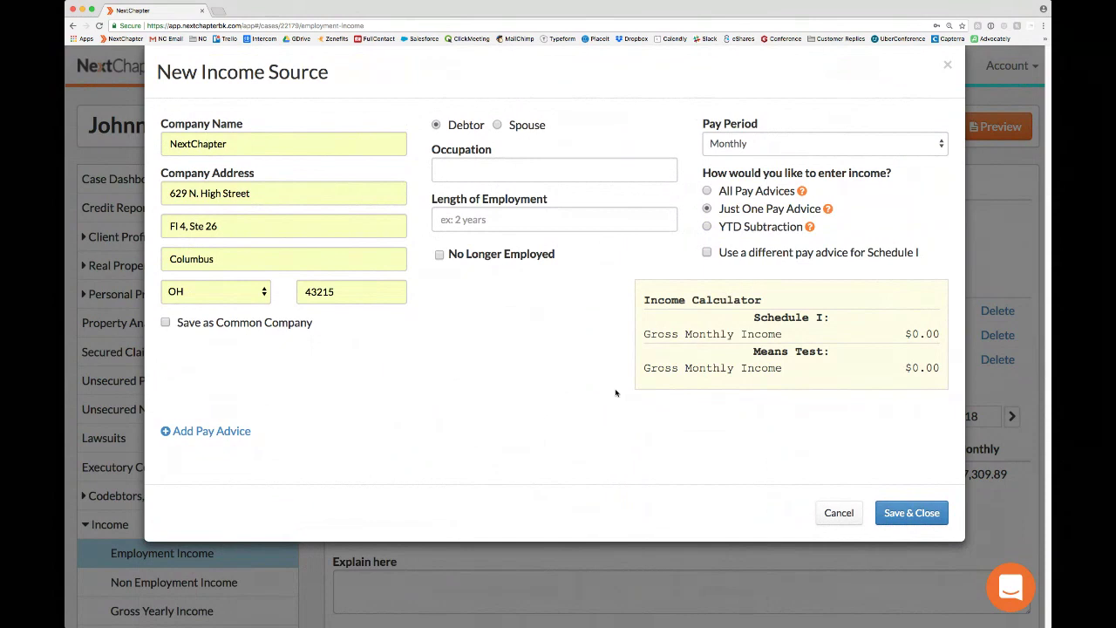
left_click(837, 513)
scroll(832, 518, "down", 3)
scroll(830, 518, "down", 2)
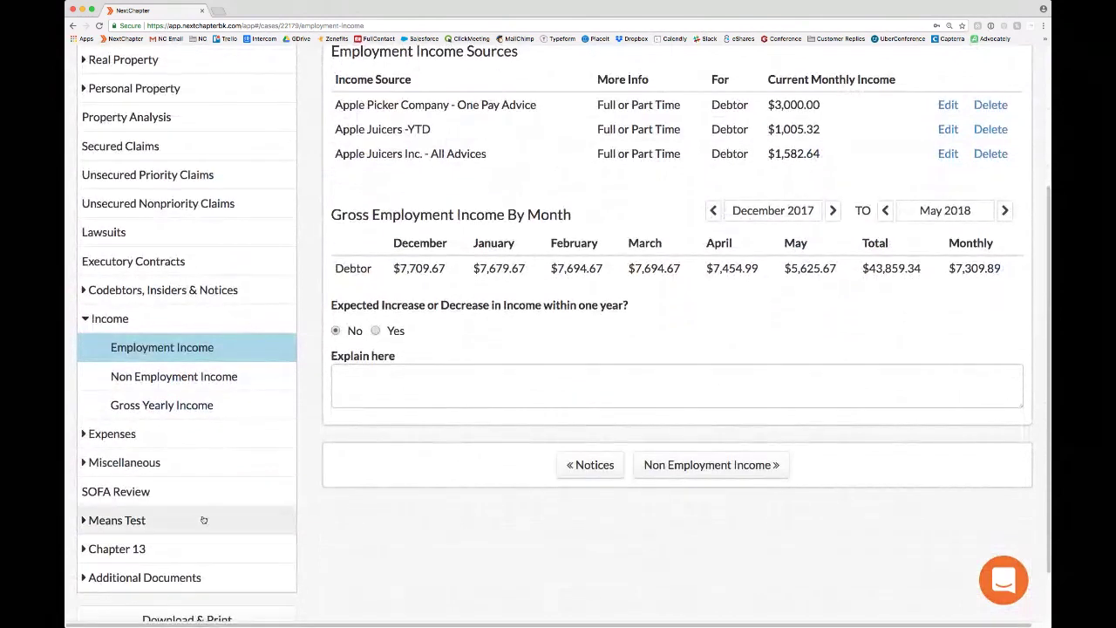
Open the Means Test Qualifier and review the current monthly income and median family income comparison.
left_click(203, 520)
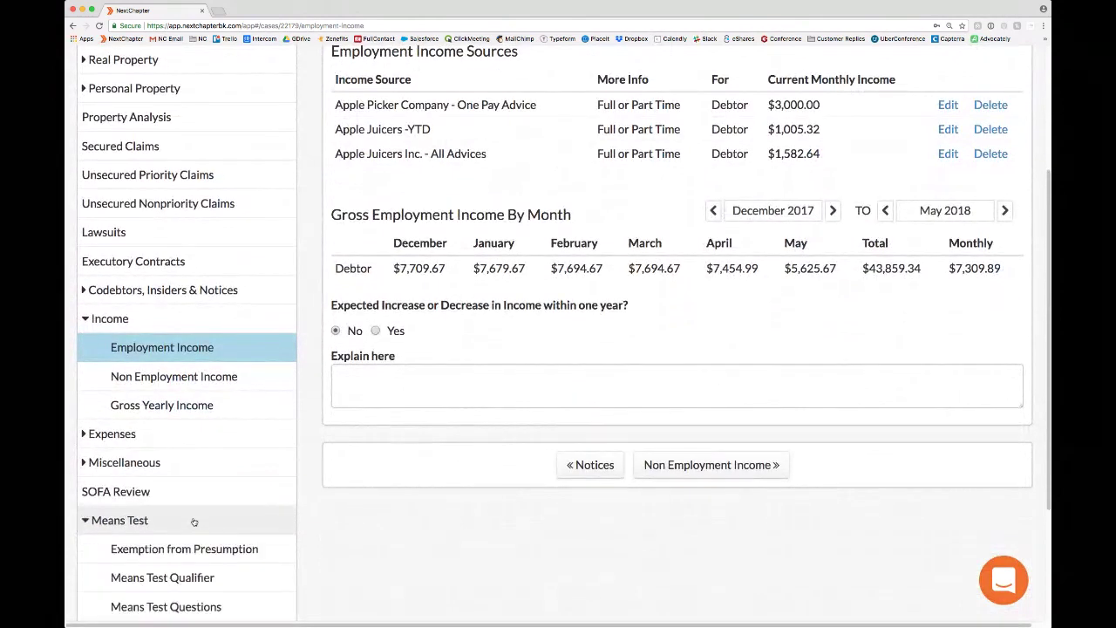
left_click(191, 580)
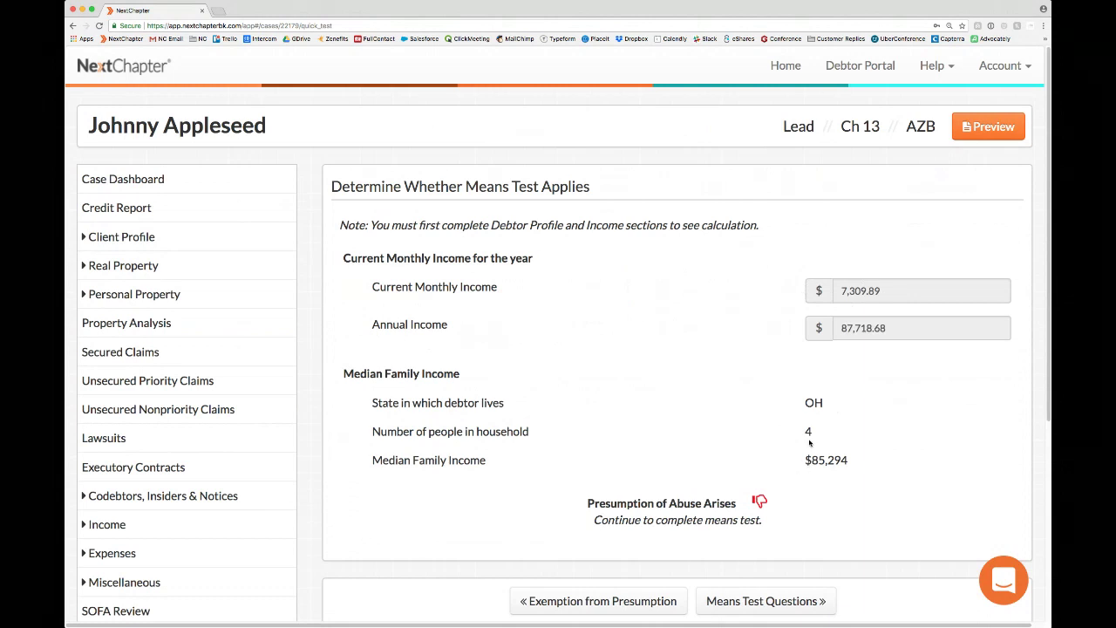
scroll(803, 455, "down", 1)
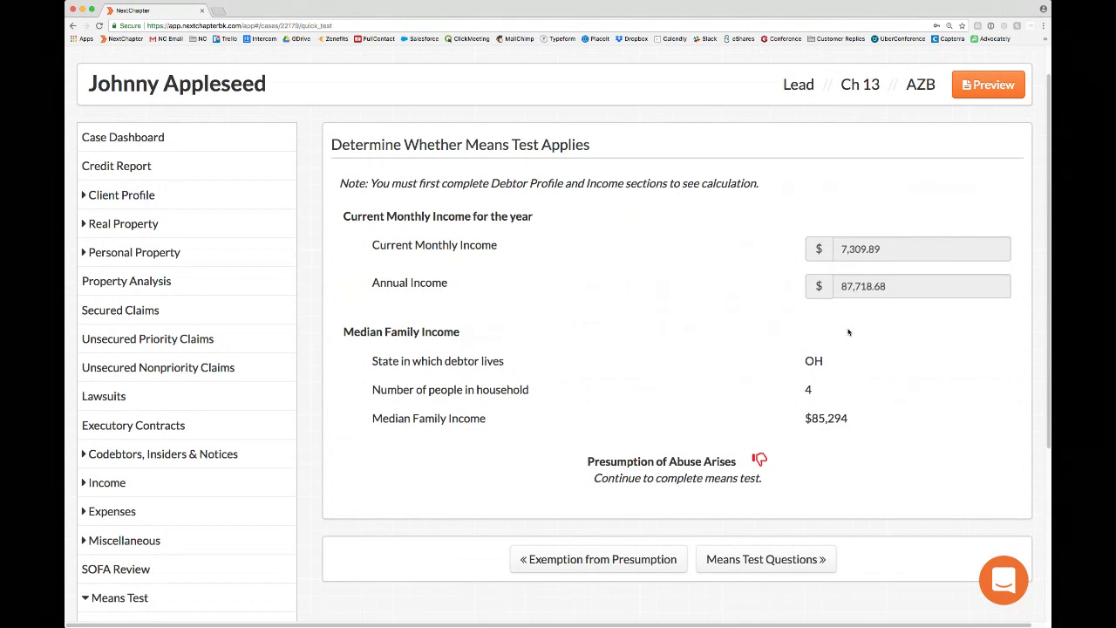
Open the case's Expenses section and view the Home, Utilities / Bills and Personal expense pages.
left_click(149, 509)
left_click(146, 539)
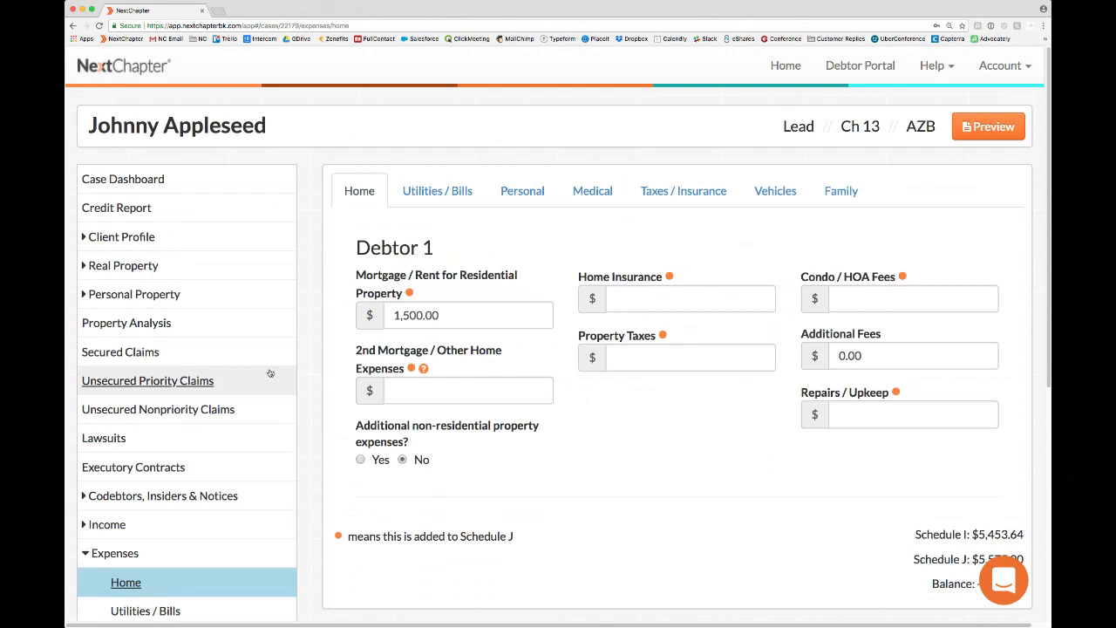
left_click(457, 191)
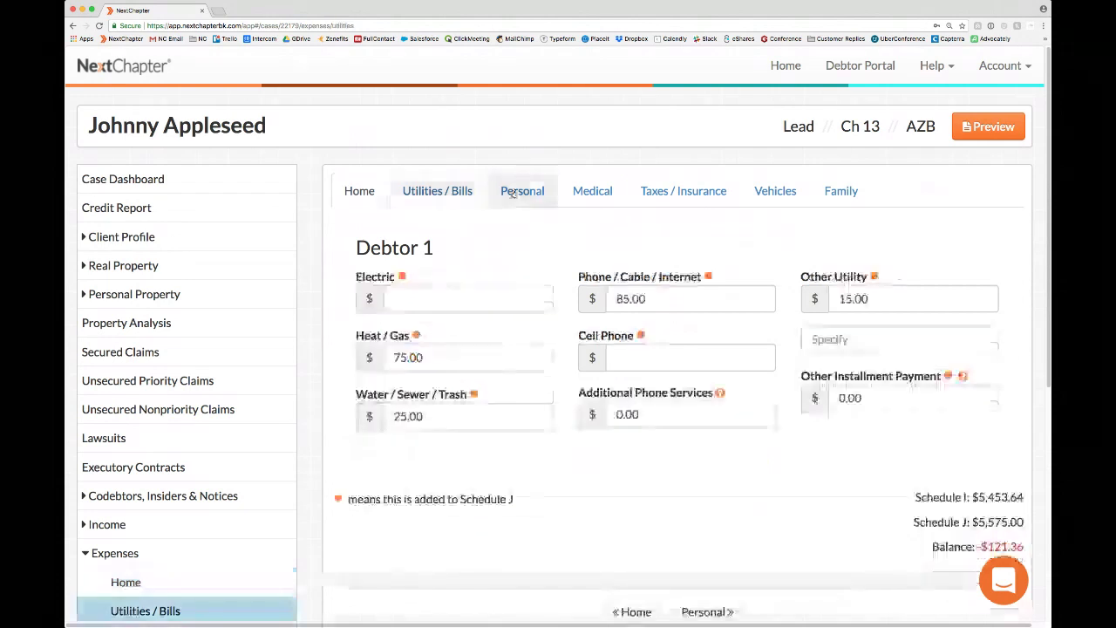
left_click(511, 194)
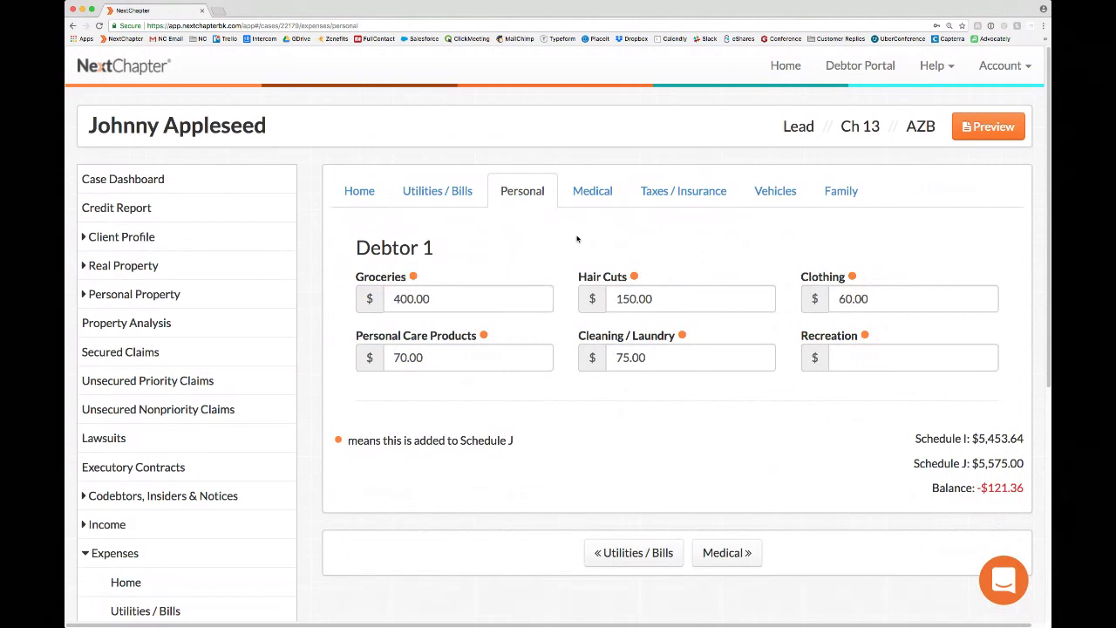
Return to the Case Dashboard and open the Debtor Questionnaire and Checklist PDF from the Debtor Portal section.
left_click(168, 188)
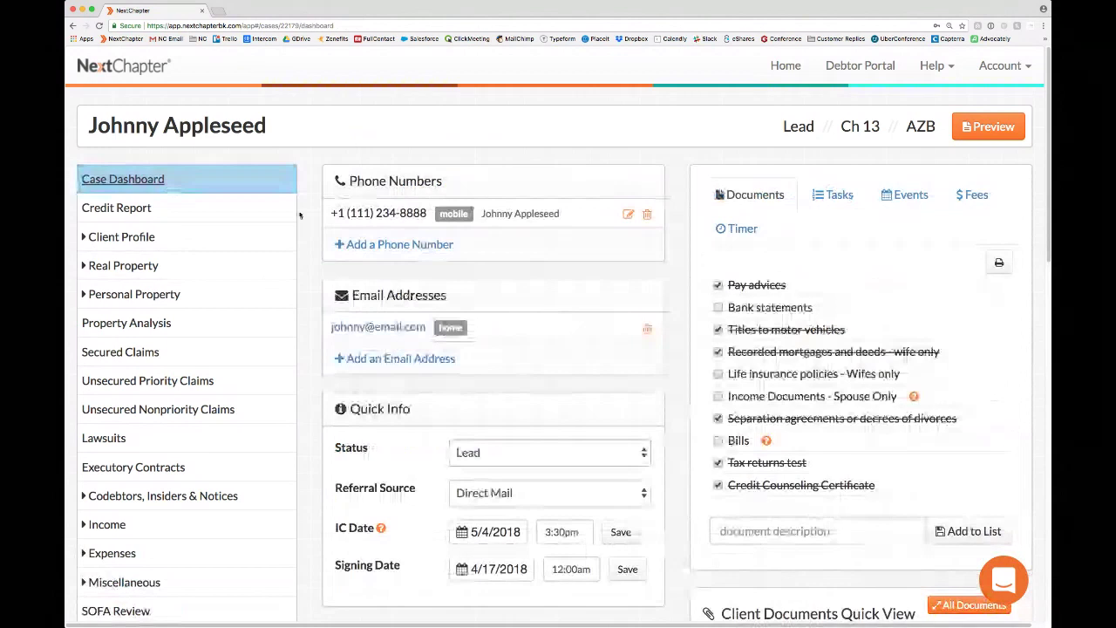
scroll(300, 216, "down", 15)
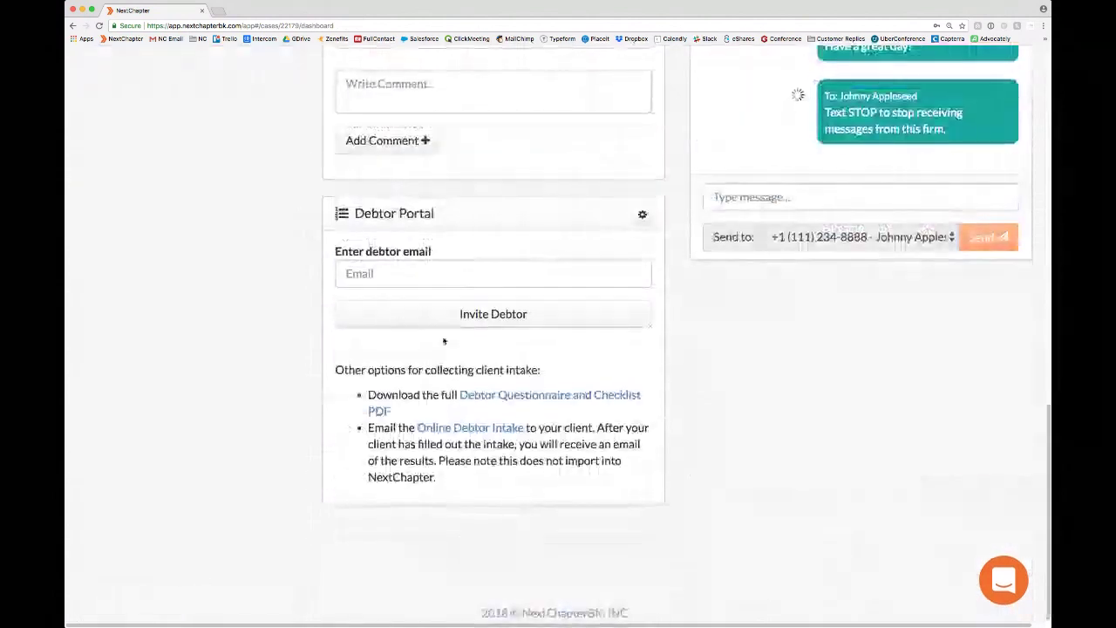
left_click(506, 398)
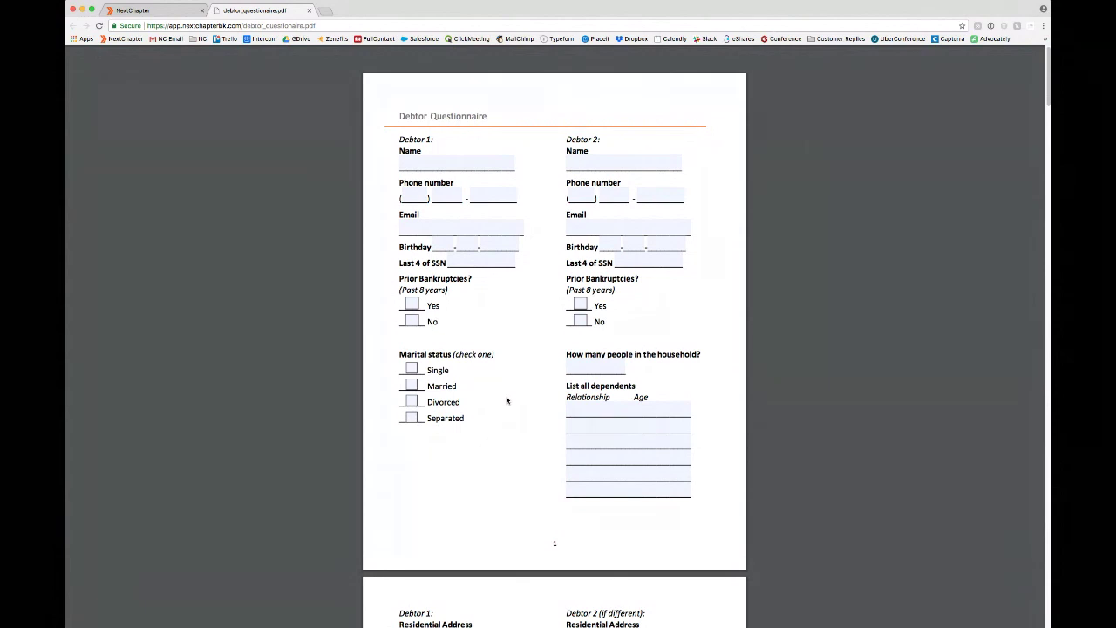
Try the household size field of the questionnaire with the value 5 and clear it again.
left_click(599, 367)
type("5")
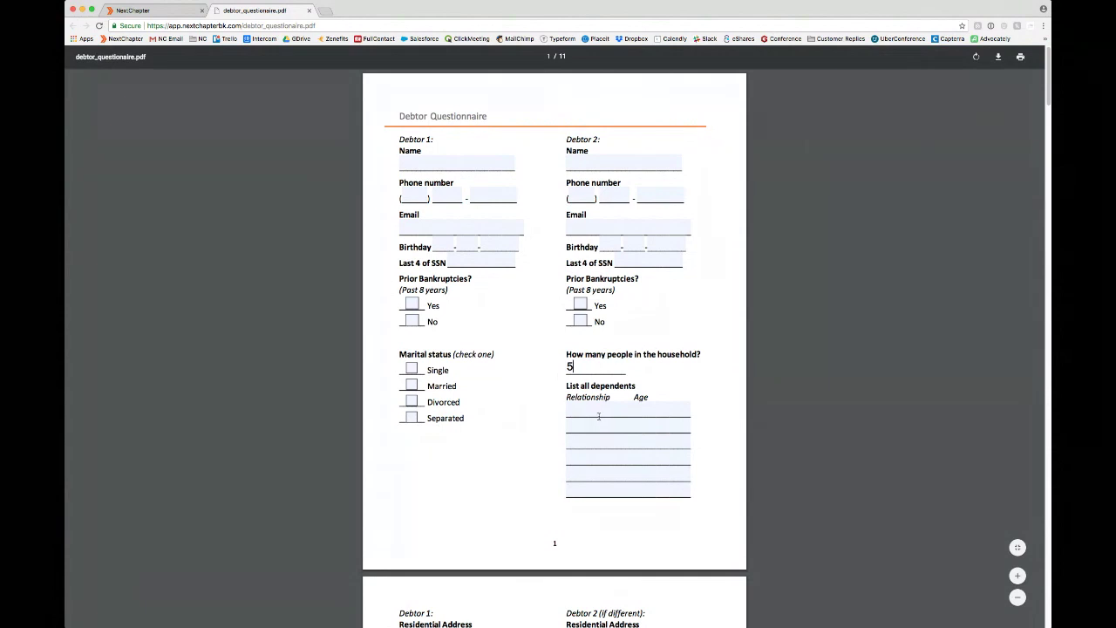
key("BackSpace")
Examine the debtor questionnaire's pages on residence, vehicles, personal items, bank accounts, income and monthly expenses.
scroll(590, 378, "down", 5)
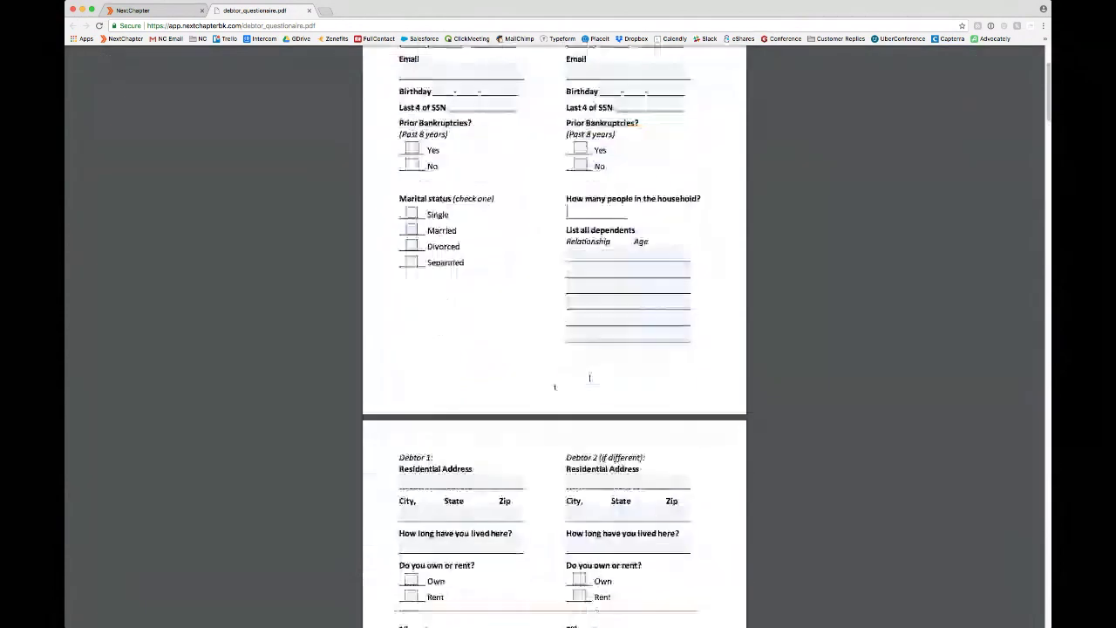
scroll(590, 378, "down", 15)
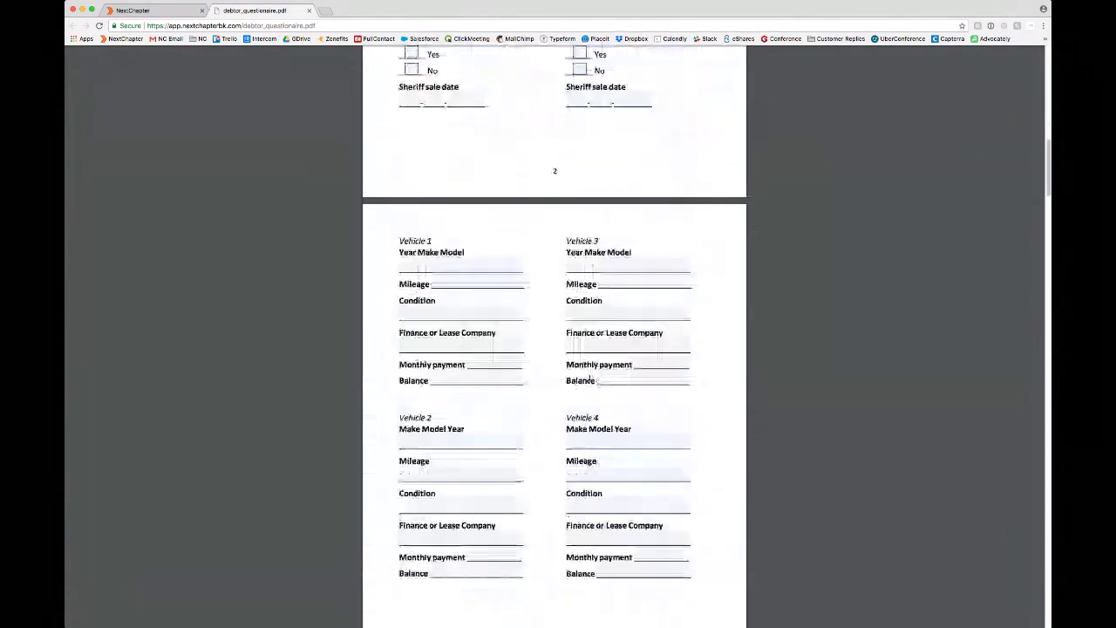
scroll(590, 378, "down", 2)
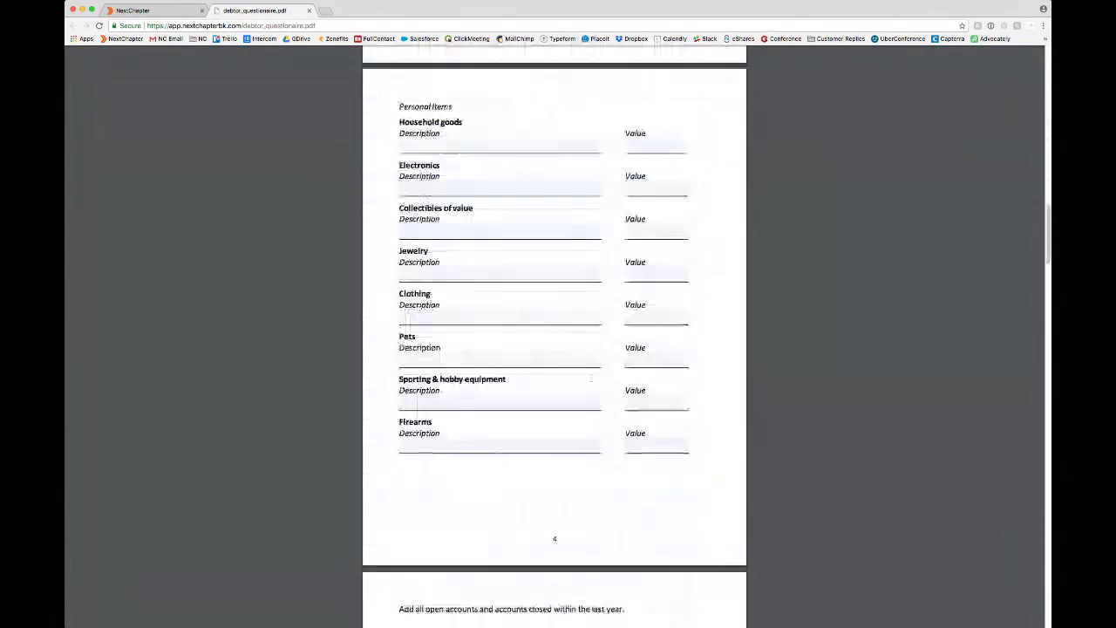
scroll(591, 381, "up", 1)
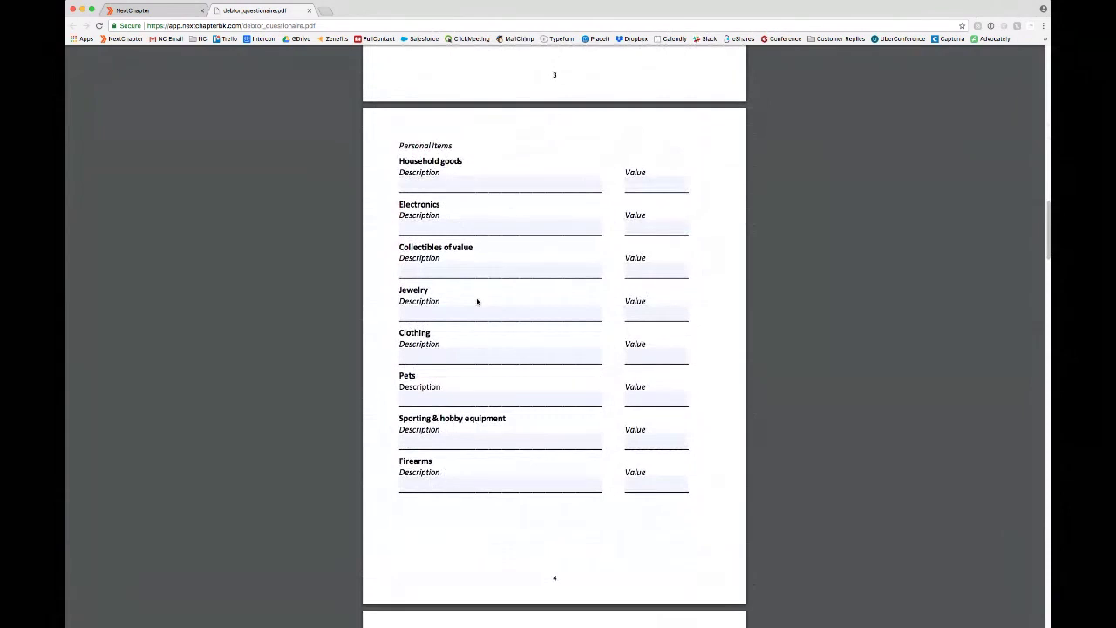
scroll(476, 300, "down", 6)
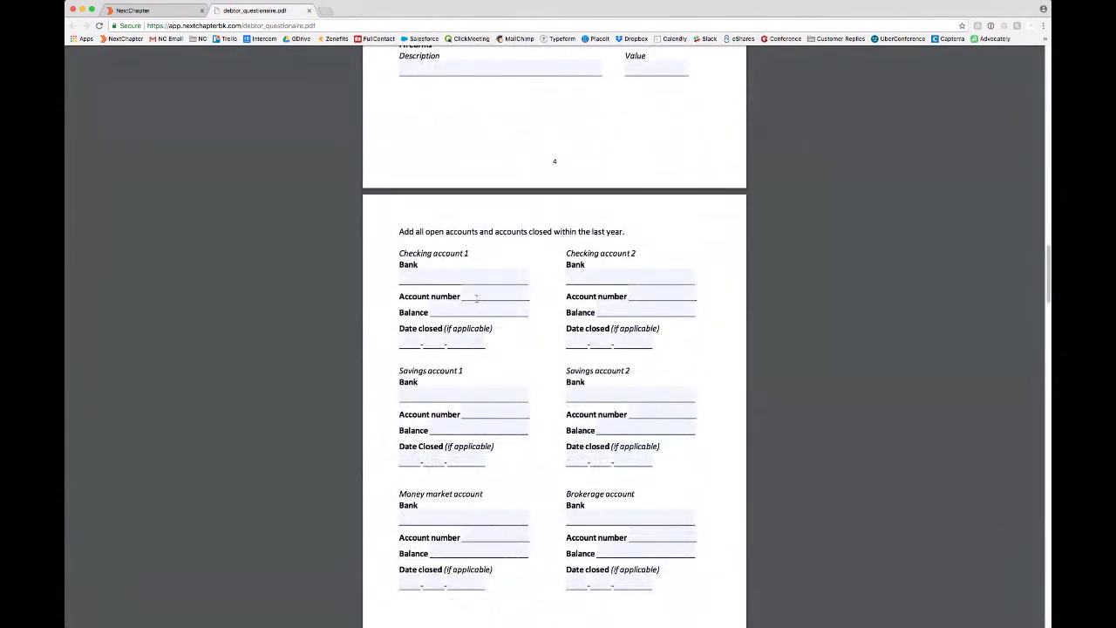
scroll(476, 297, "down", 5)
scroll(476, 298, "down", 5)
scroll(476, 297, "down", 12)
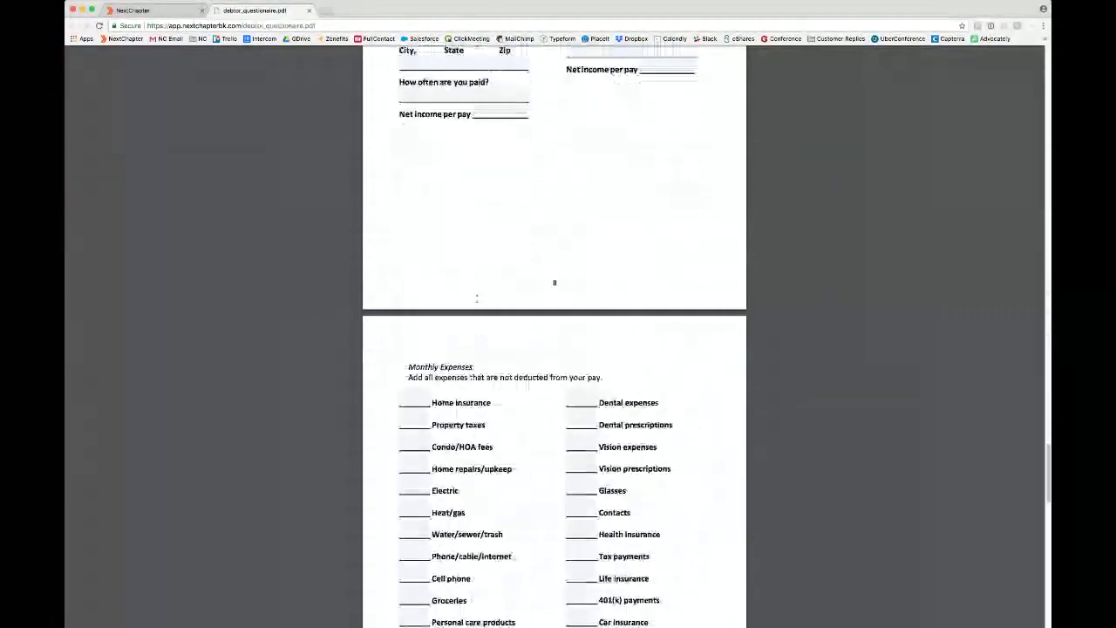
scroll(476, 298, "down", 3)
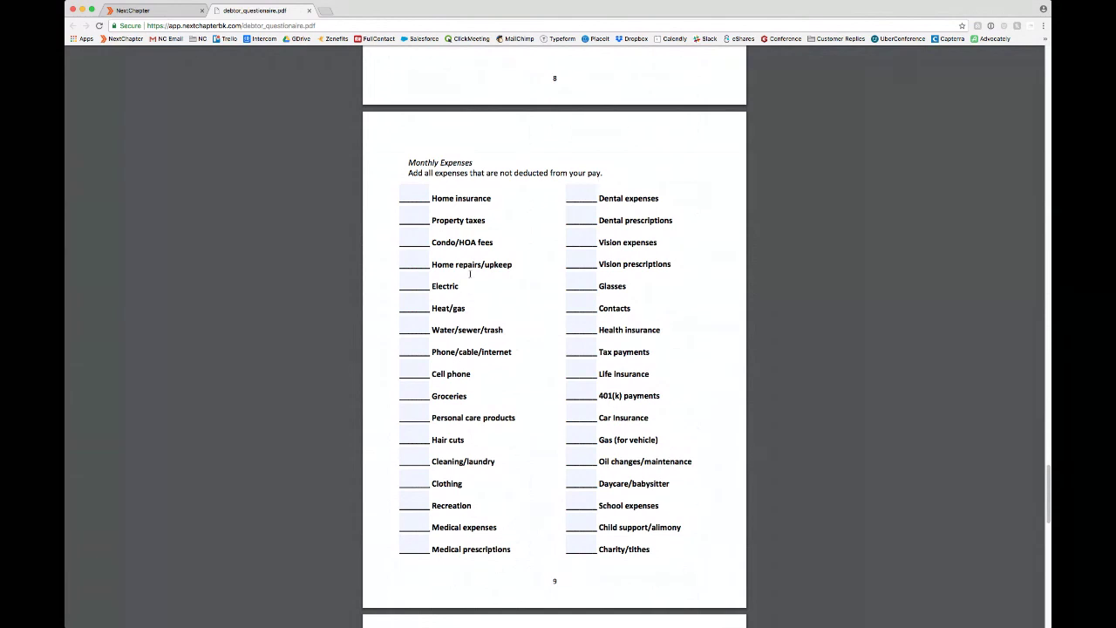
Switch back to the NextChapter case, view the Home expenses page and collapse the Expenses section.
left_click(167, 16)
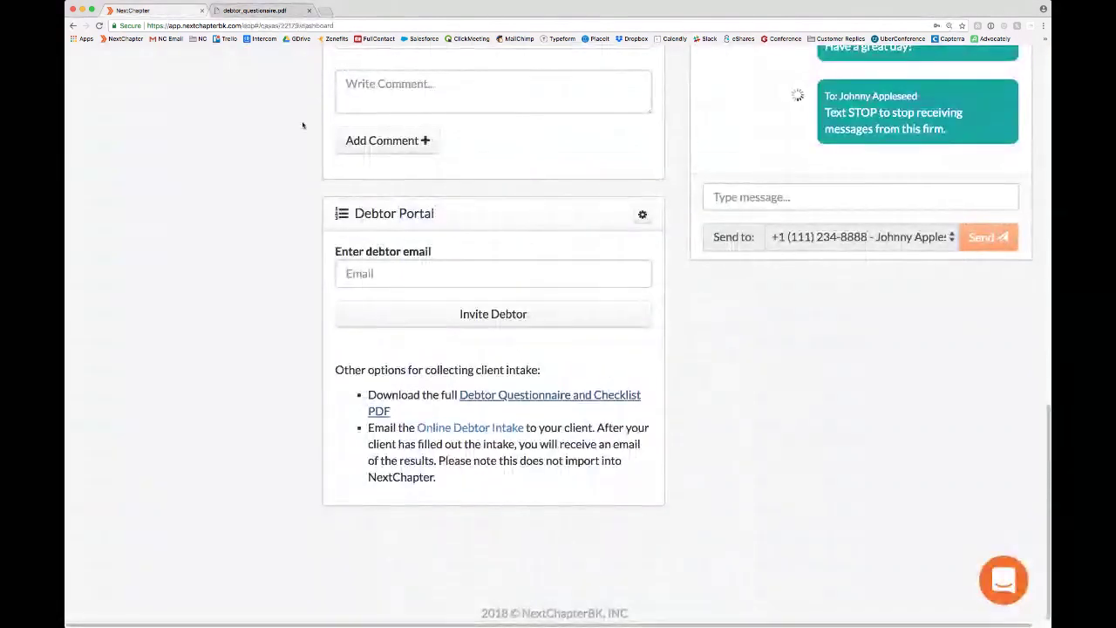
scroll(317, 175, "up", 8)
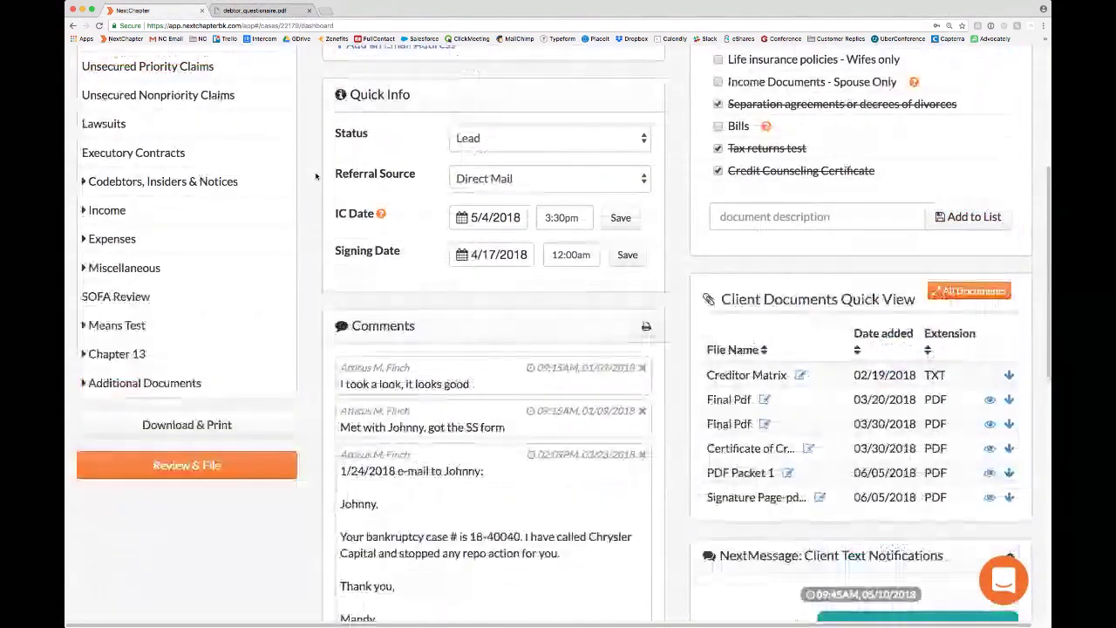
left_click(165, 249)
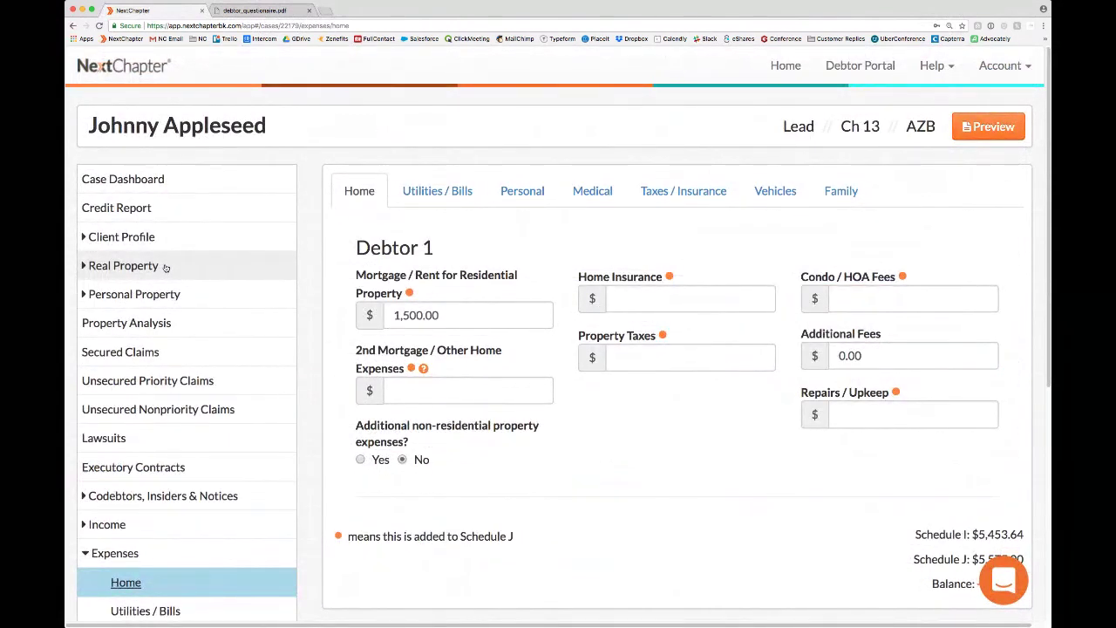
left_click(186, 550)
scroll(189, 547, "down", 2)
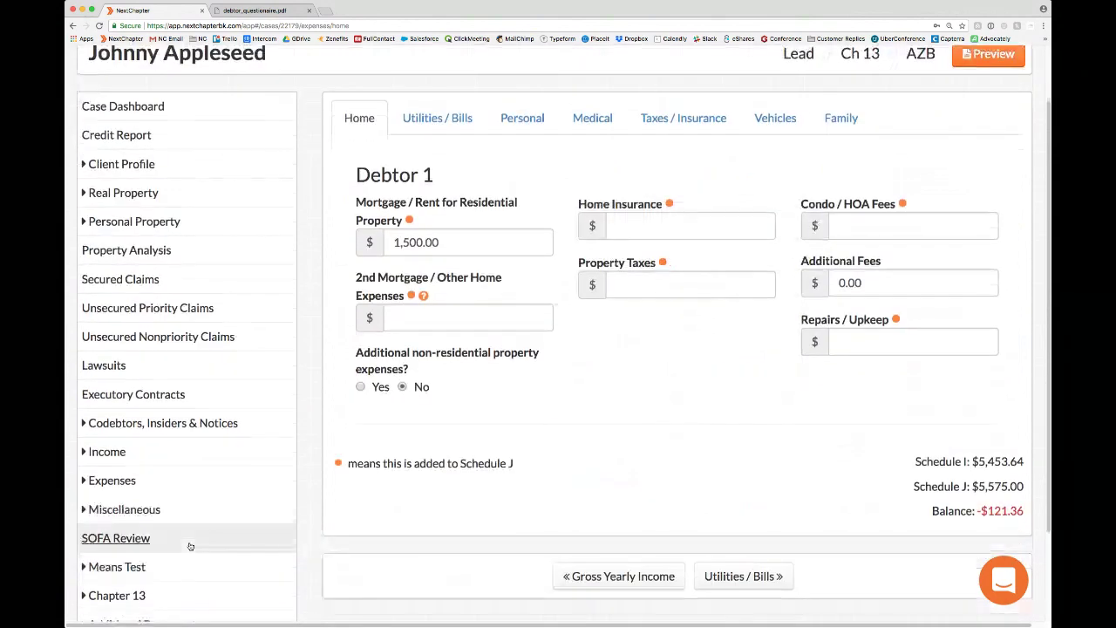
Open the SOFA Review and read questions 1-5, including the one on living in a community property state.
left_click(190, 546)
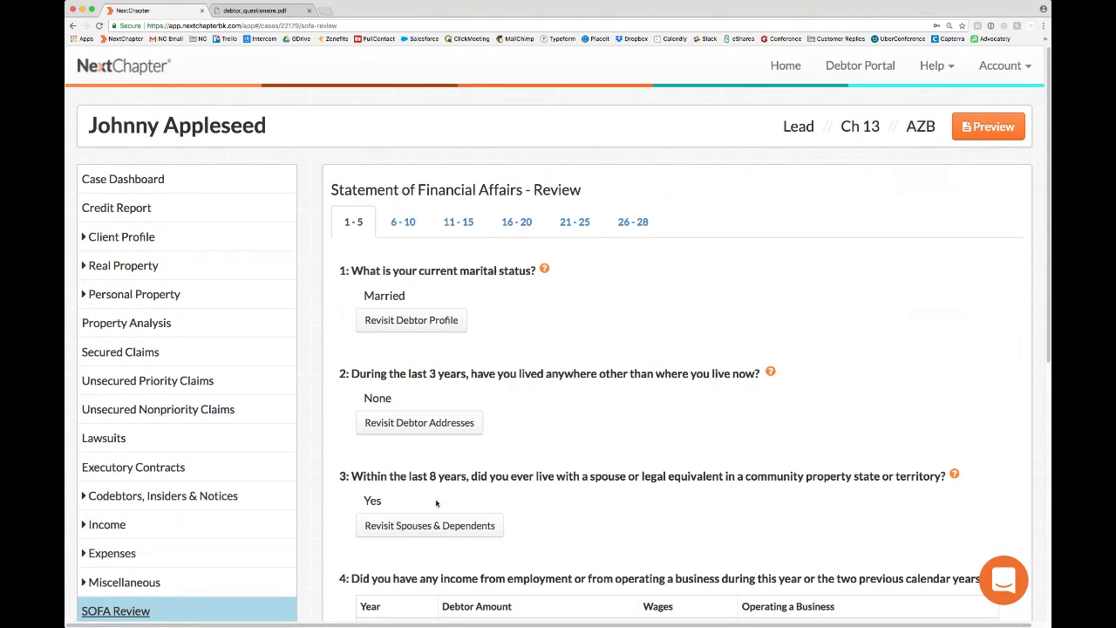
left_click_drag(355, 475, 383, 475)
left_click(392, 474)
scroll(577, 491, "down", 1)
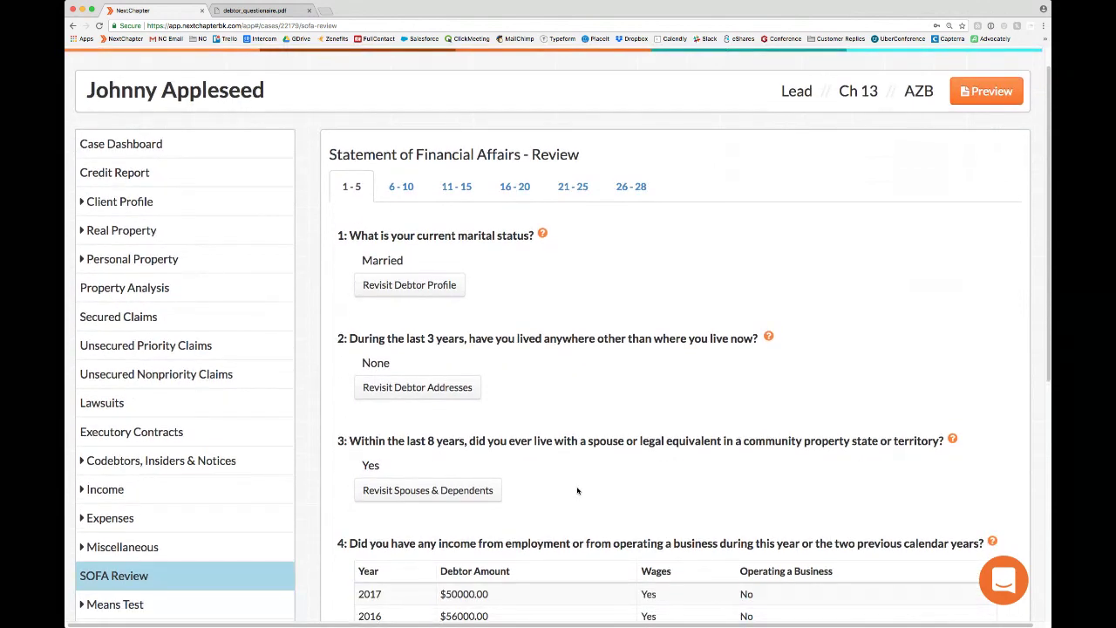
scroll(577, 491, "down", 1)
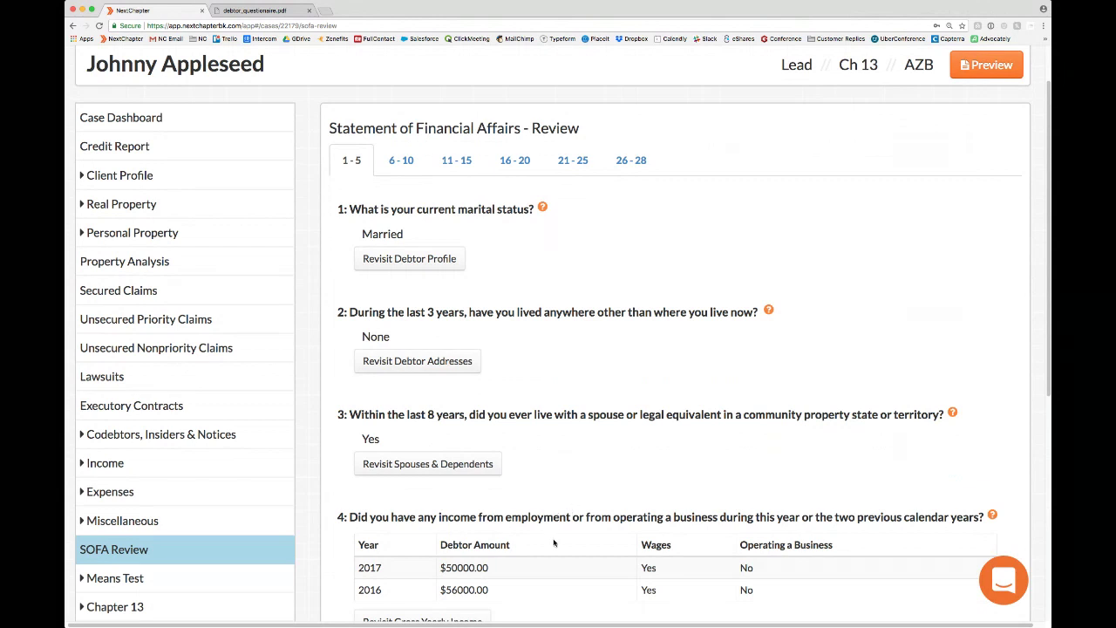
Review questions 6-10 and 11-15 of the Statement of Financial Affairs.
left_click(403, 165)
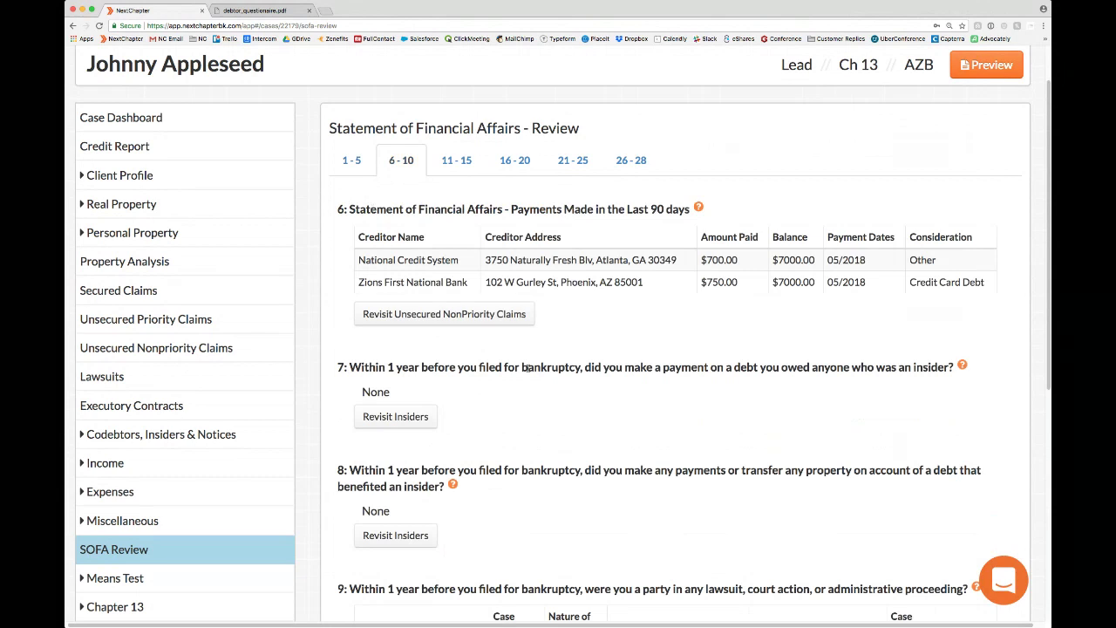
scroll(528, 368, "down", 2)
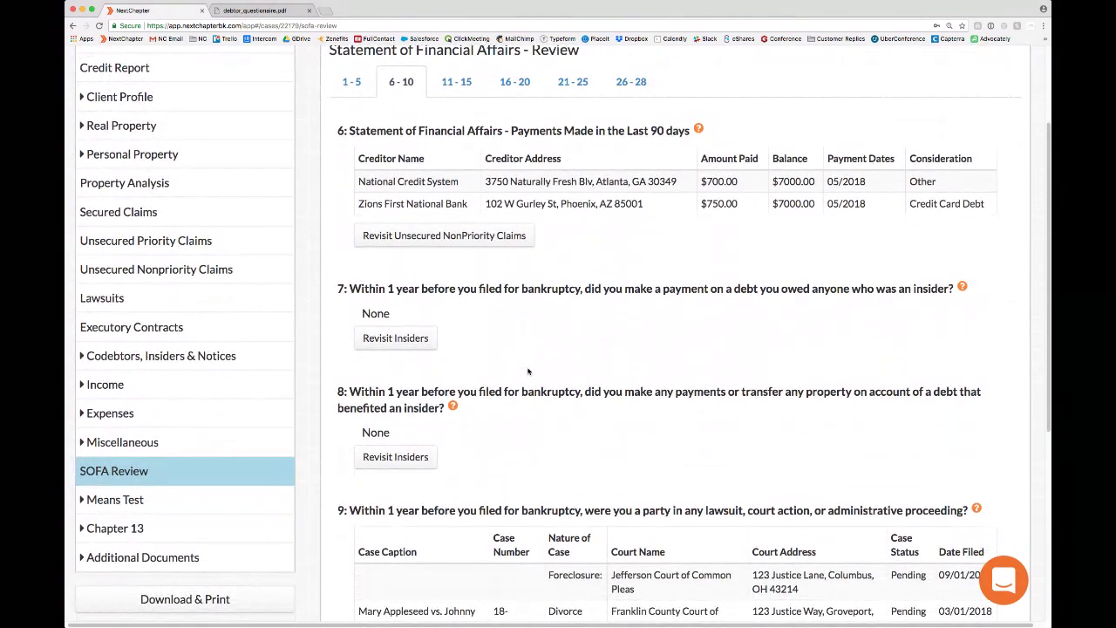
scroll(528, 372, "down", 5)
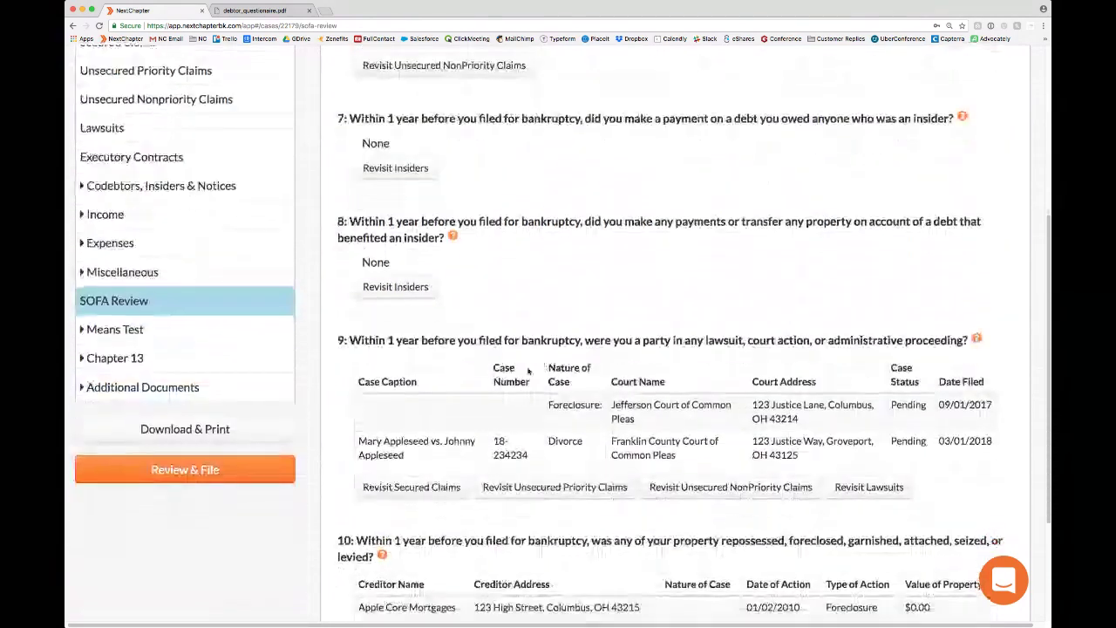
scroll(528, 371, "up", 5)
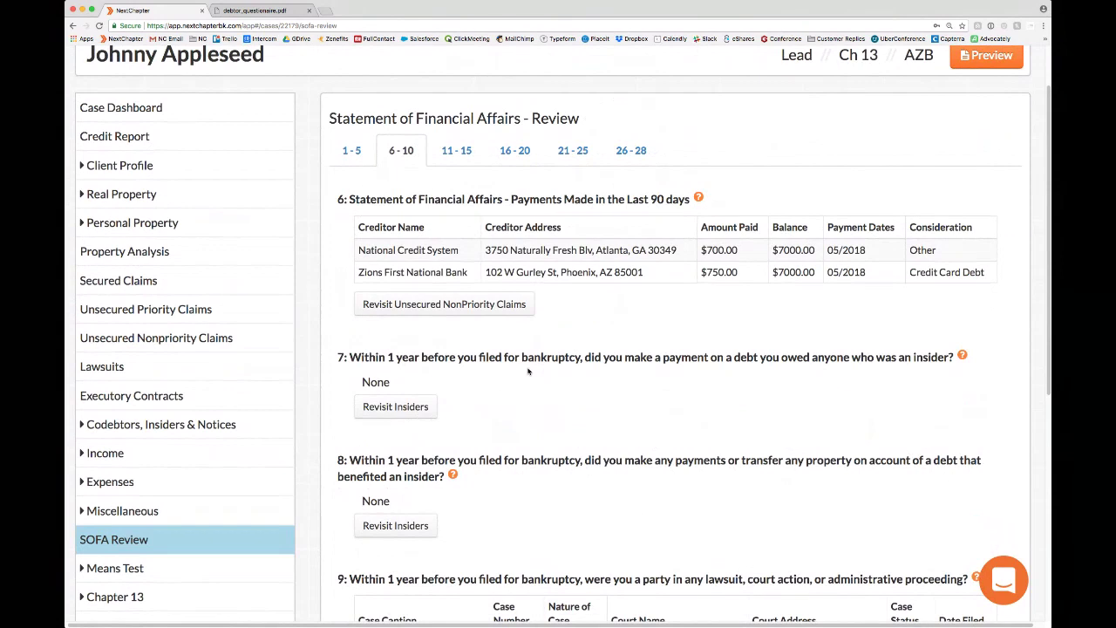
left_click(459, 157)
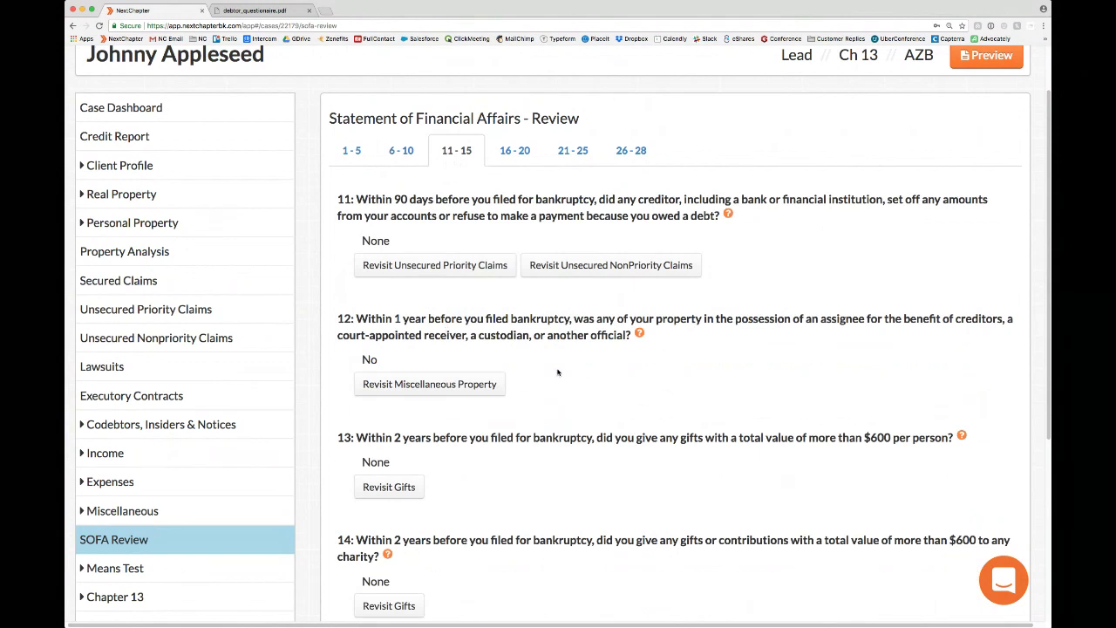
scroll(557, 372, "down", 1)
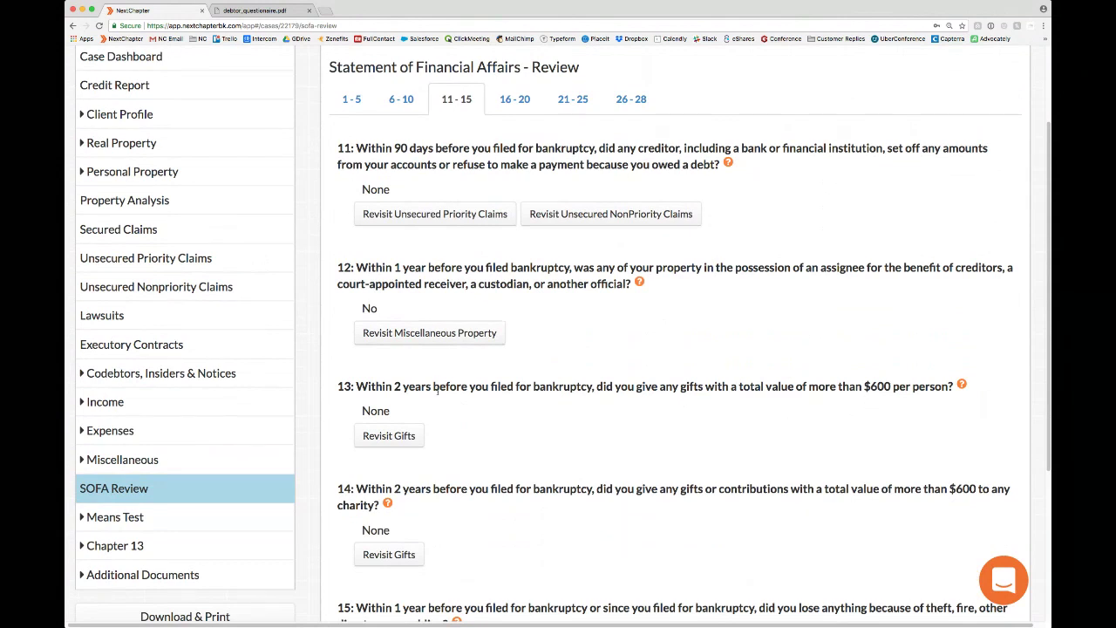
Revisit the Gifts page from question 13, view the New Gift form and cancel it.
left_click(391, 437)
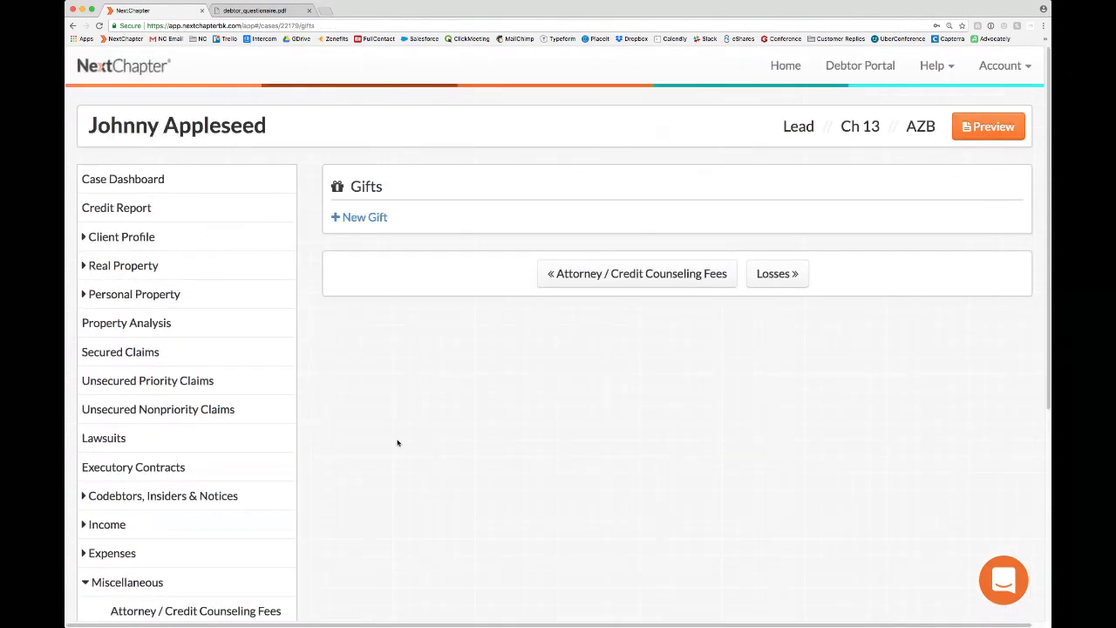
left_click(369, 221)
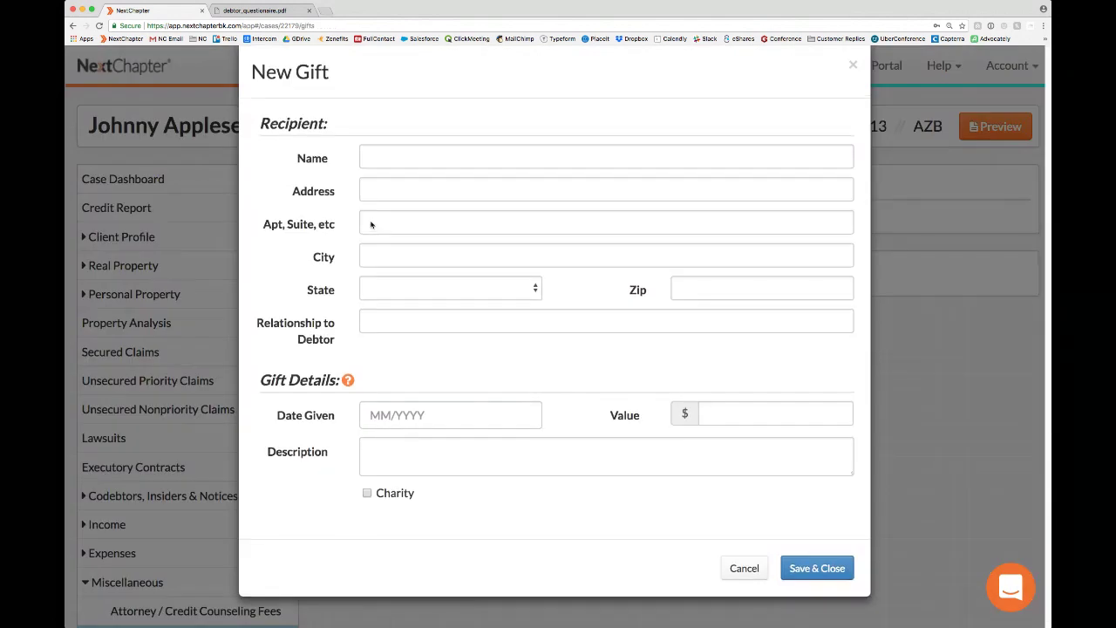
left_click(723, 568)
scroll(524, 524, "down", 3)
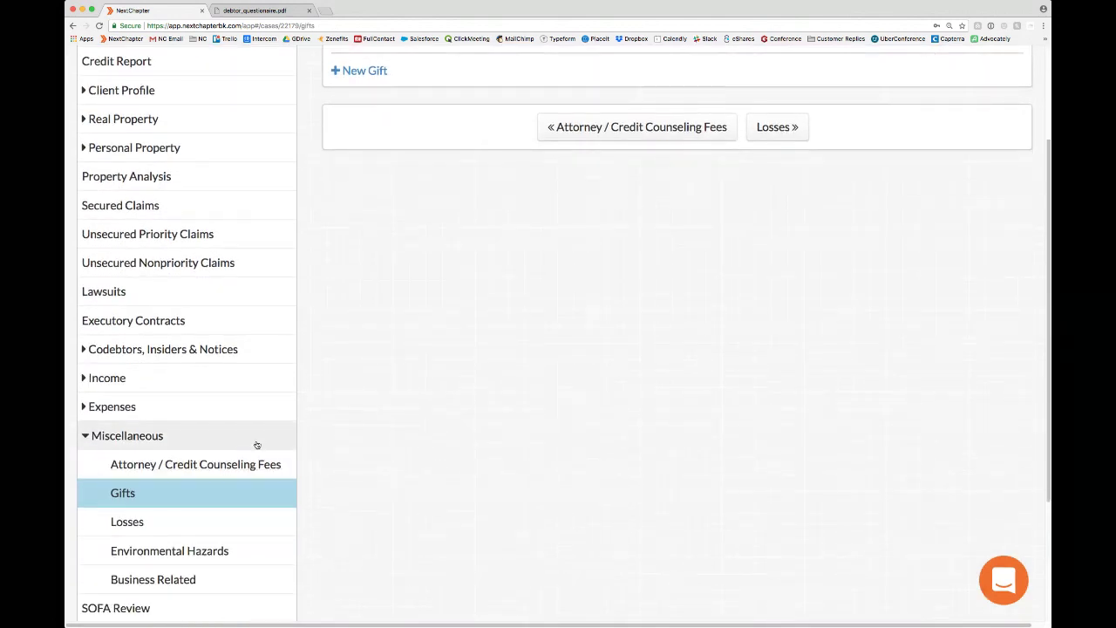
Collapse the Miscellaneous section, return to the SOFA Review and expand the Means Test section.
left_click(251, 443)
left_click(178, 469)
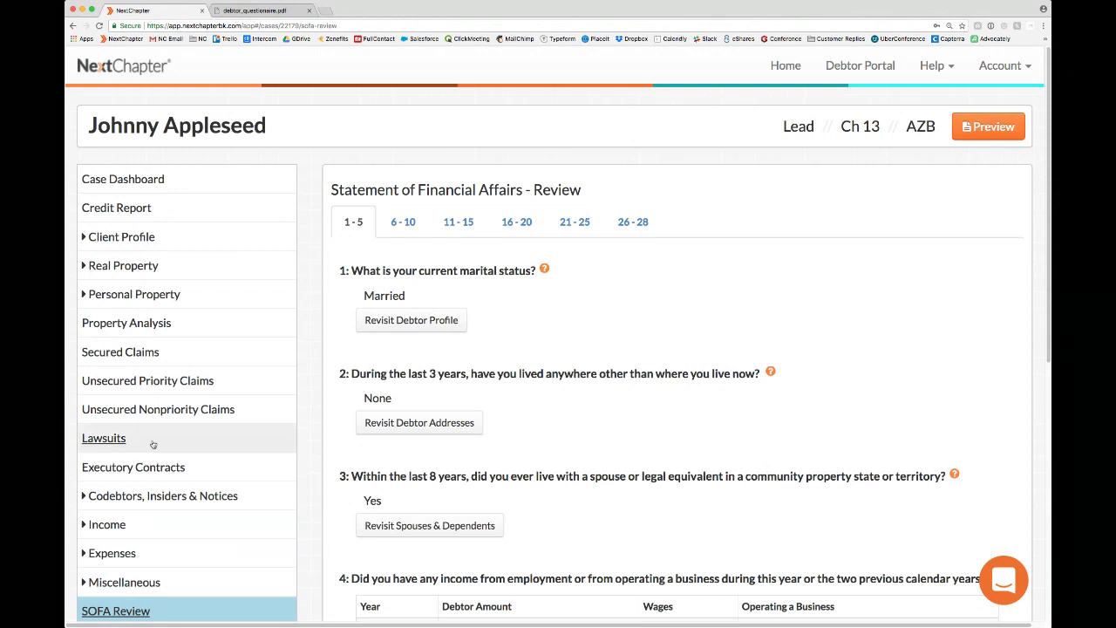
scroll(161, 449, "down", 3)
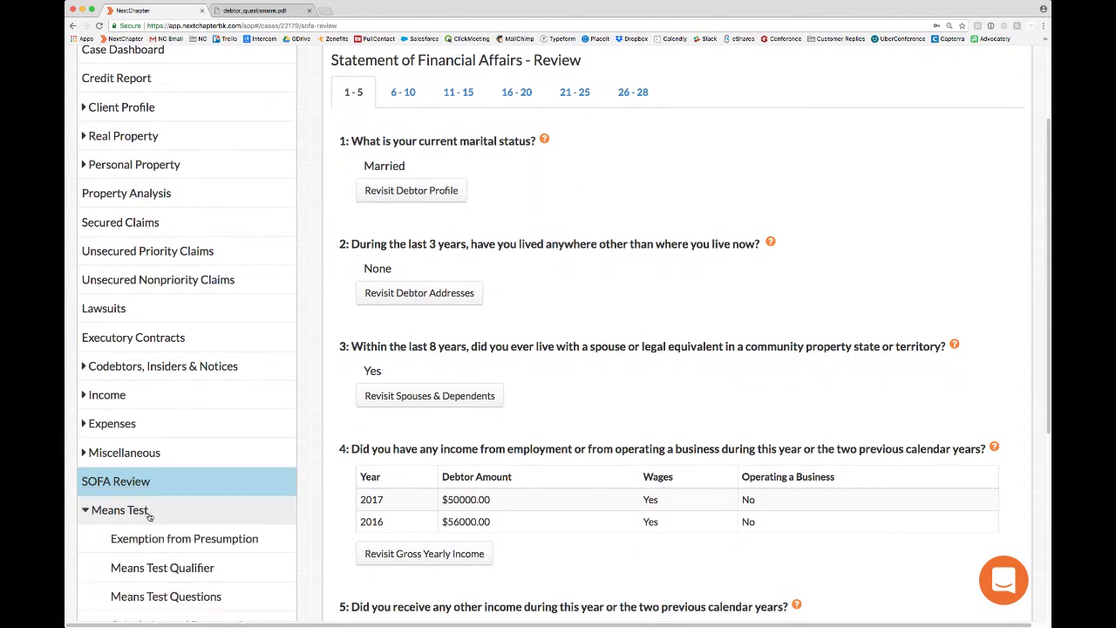
Open the Means Test Qualifier and review the current monthly, annual and median family income comparison.
left_click(170, 574)
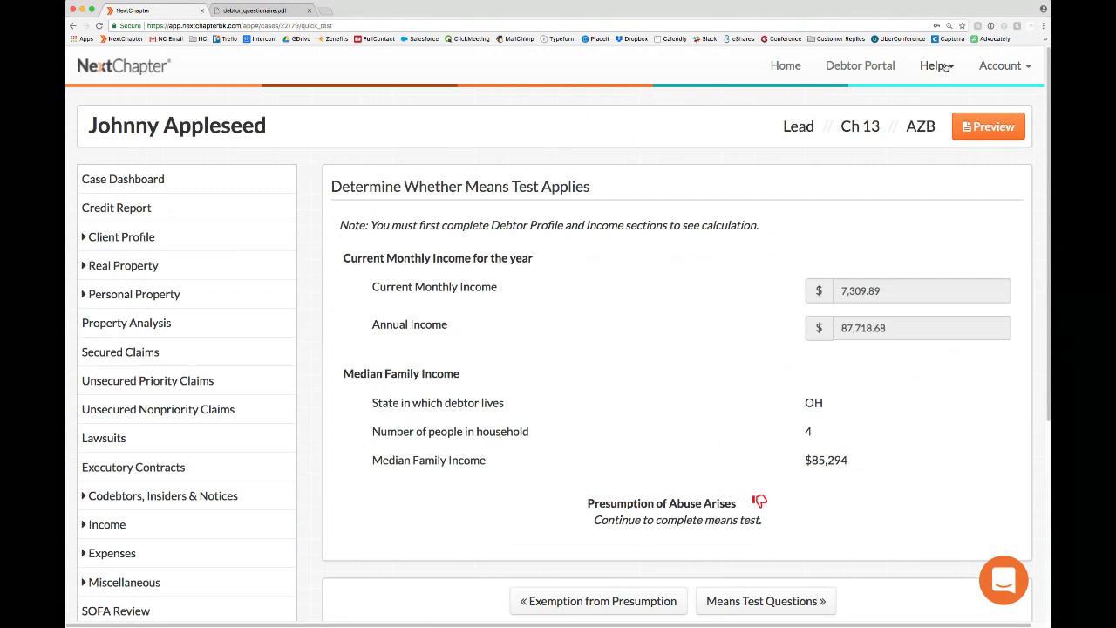
scroll(786, 220, "down", 3)
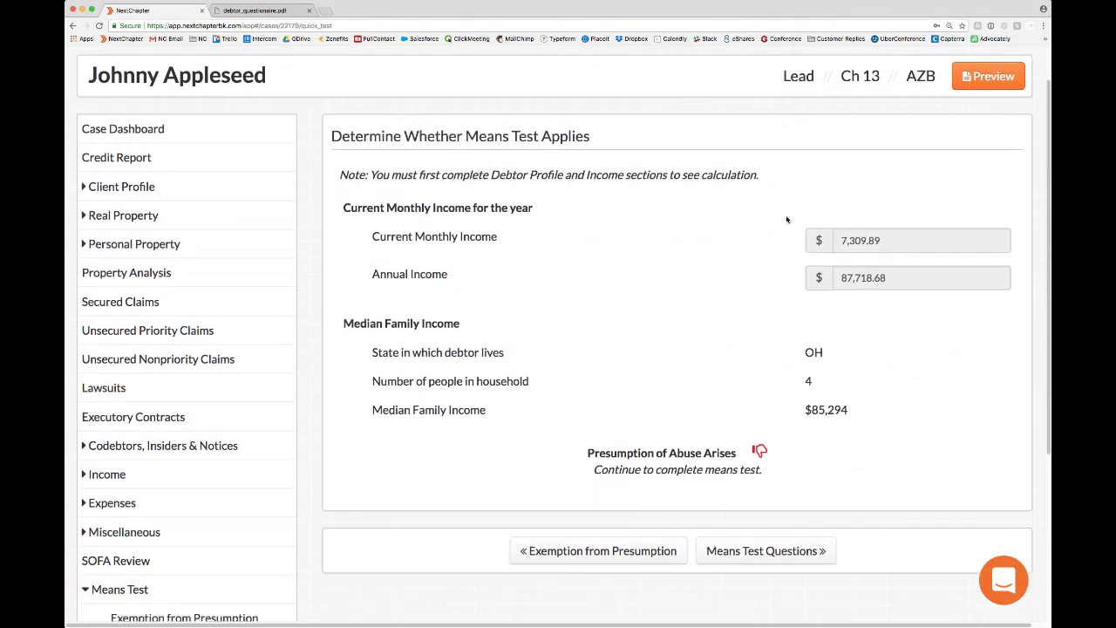
scroll(787, 220, "up", 2)
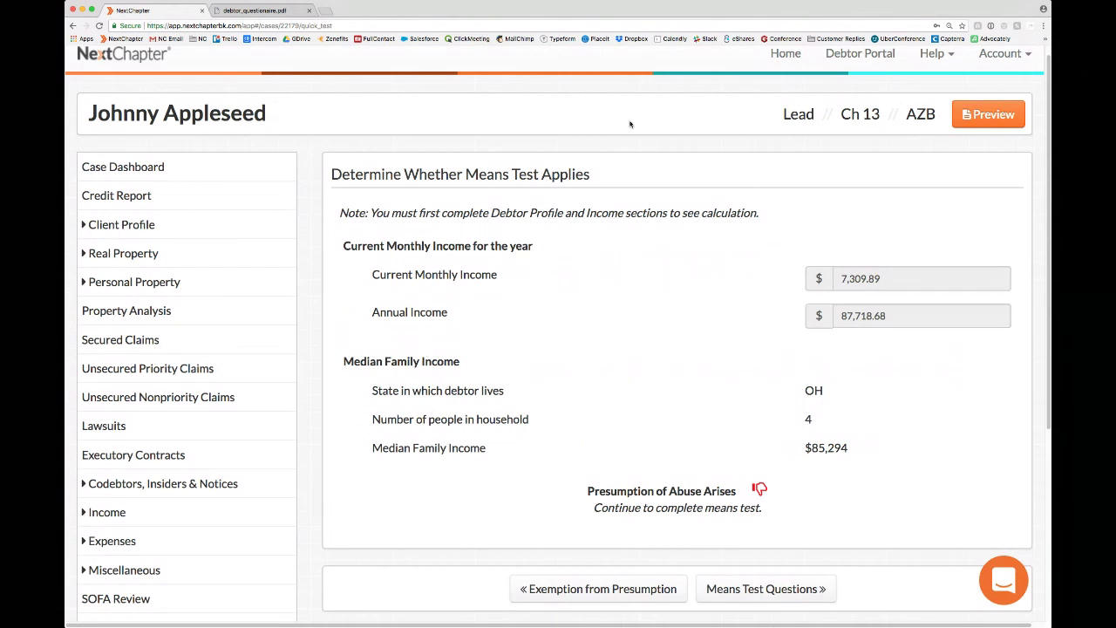
Return to the Case Dashboard and open Client Document Storage to view the stored attachments.
left_click(156, 169)
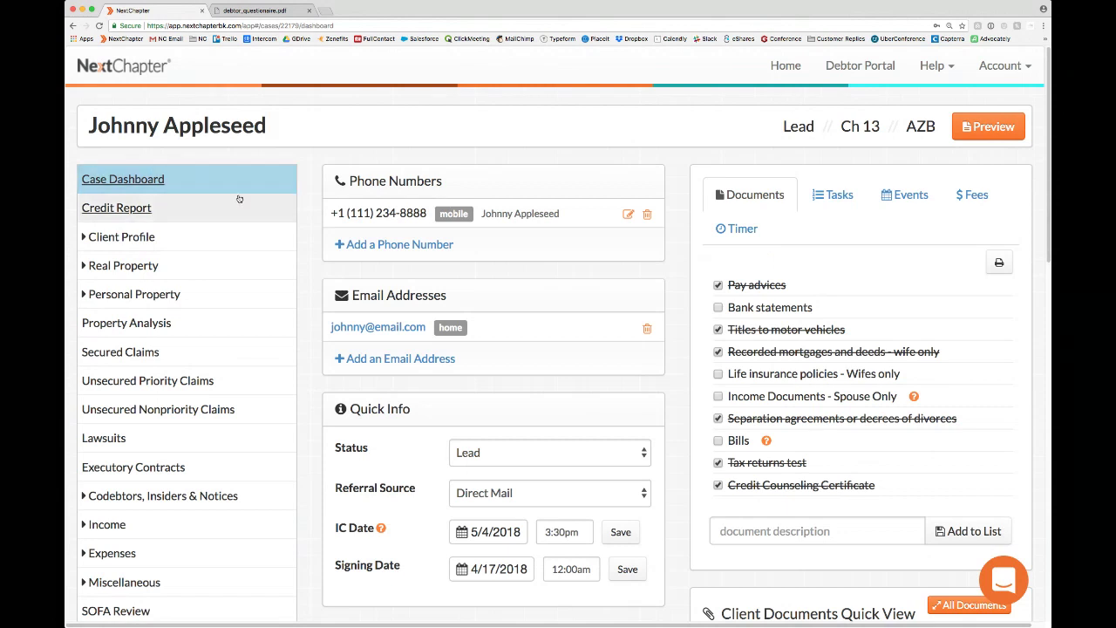
scroll(236, 205, "down", 3)
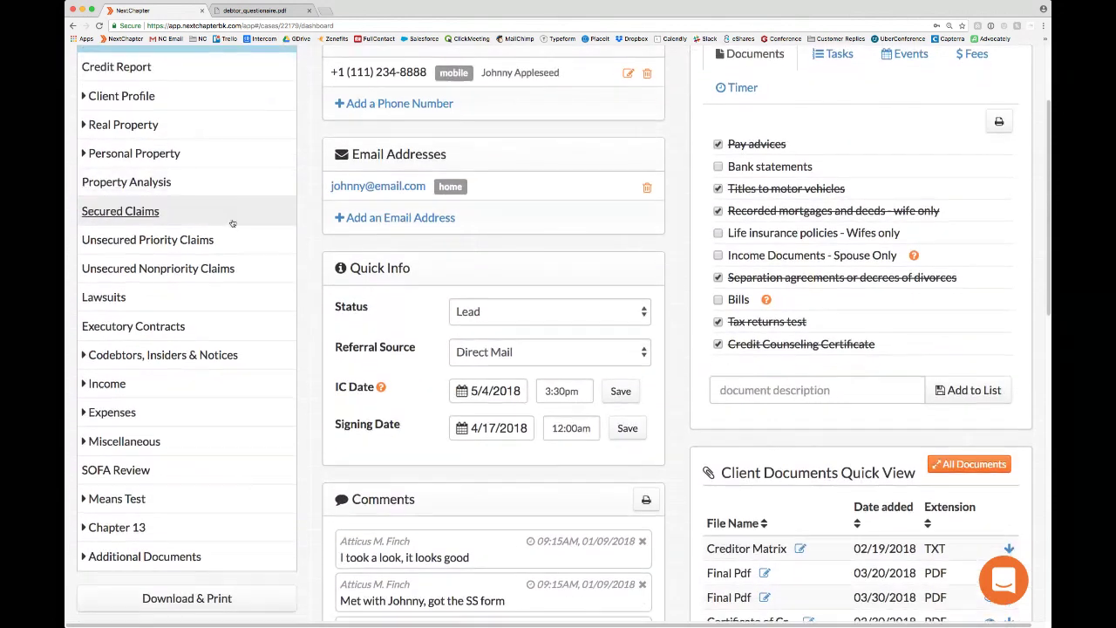
left_click(165, 552)
left_click(174, 585)
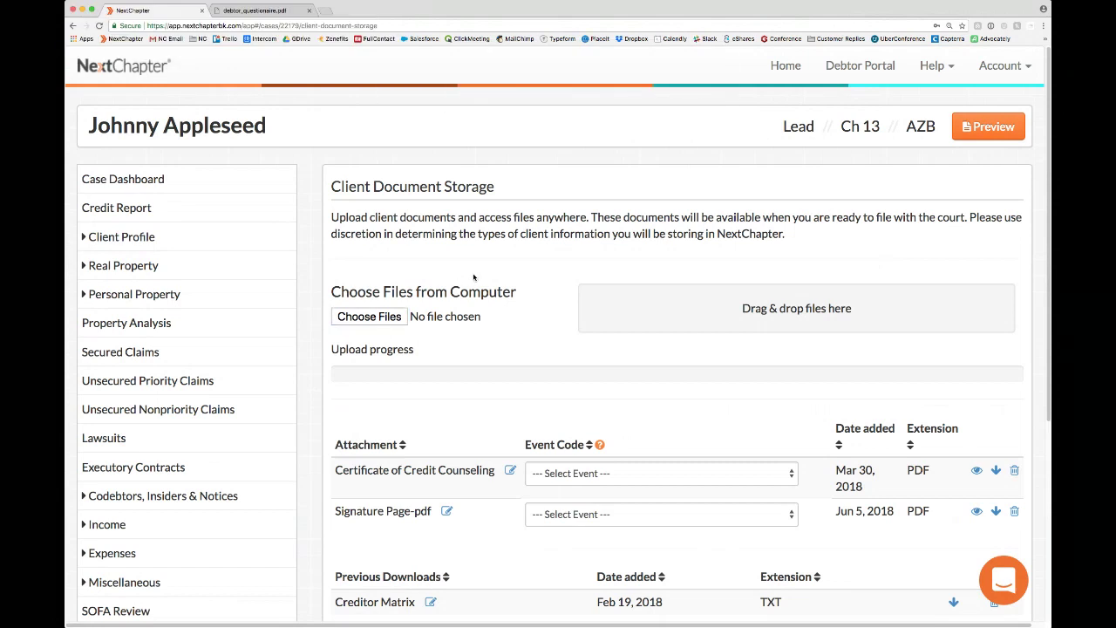
scroll(500, 203, "down", 2)
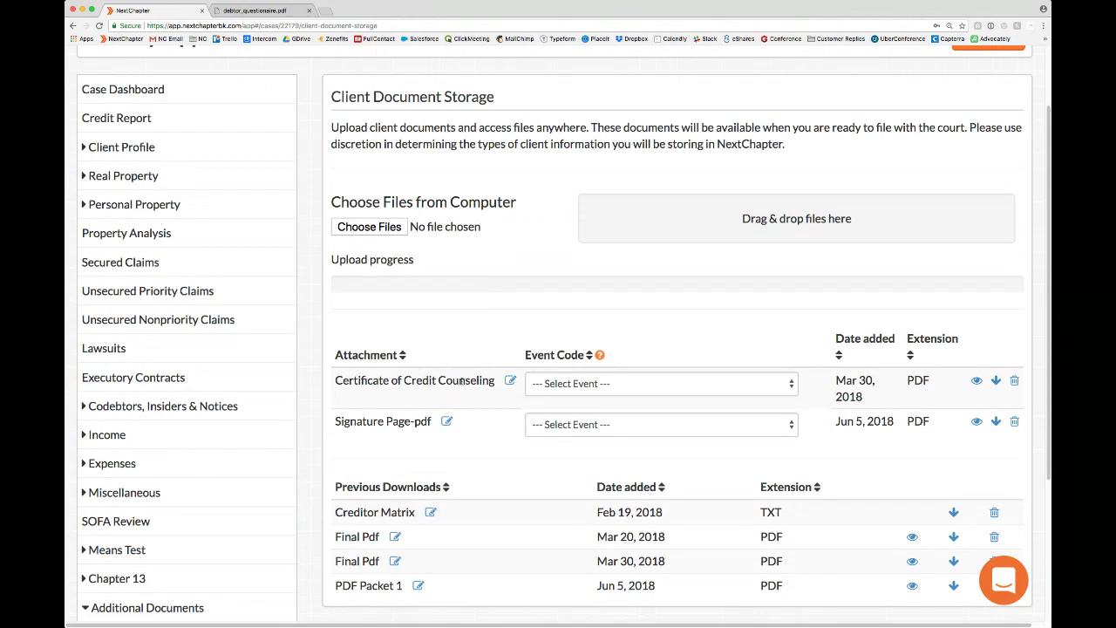
Assign the event code "Credit Counseling Certificate (Include any Debt Repayment Plan)" to the Certificate of Credit Counseling attachment.
left_click(510, 382)
left_click(510, 382)
mouse_move(599, 356)
left_click(791, 384)
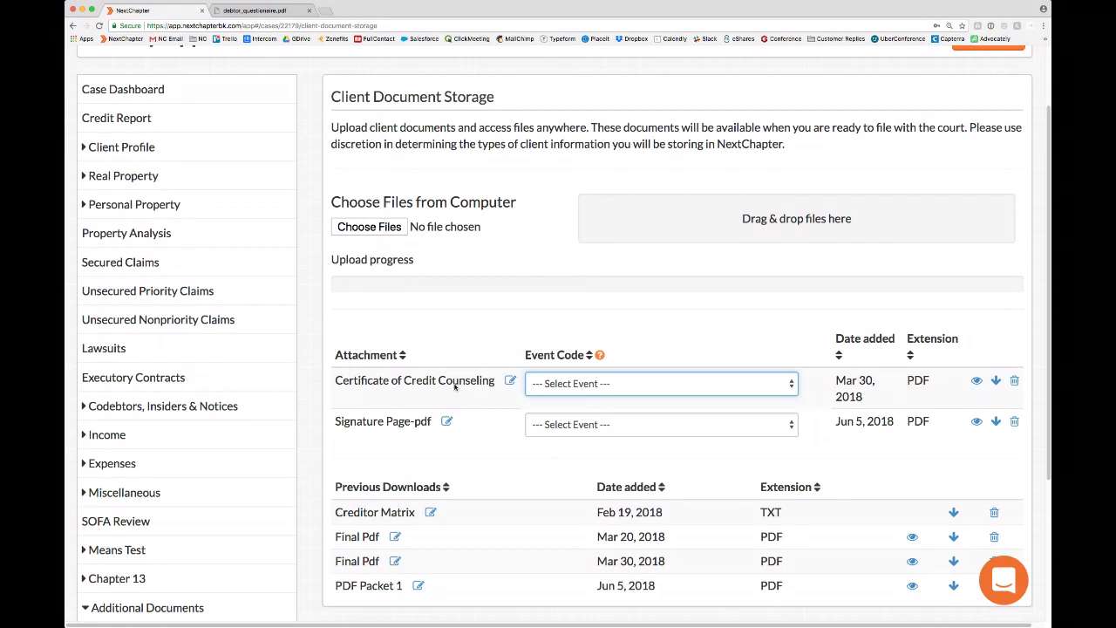
left_click_drag(334, 384, 495, 381)
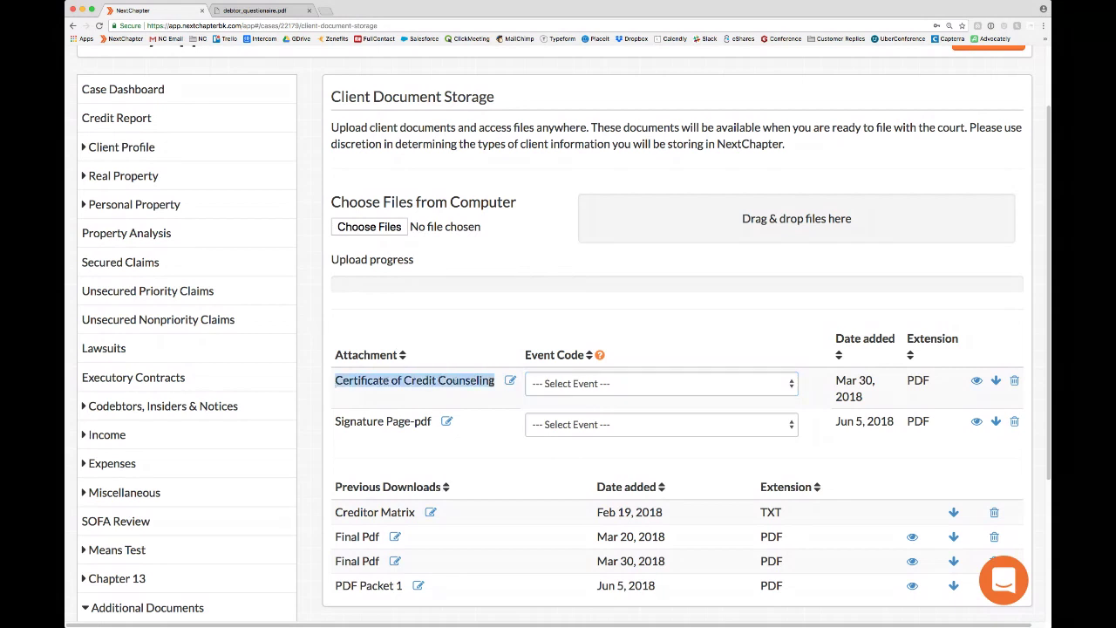
left_click(783, 390)
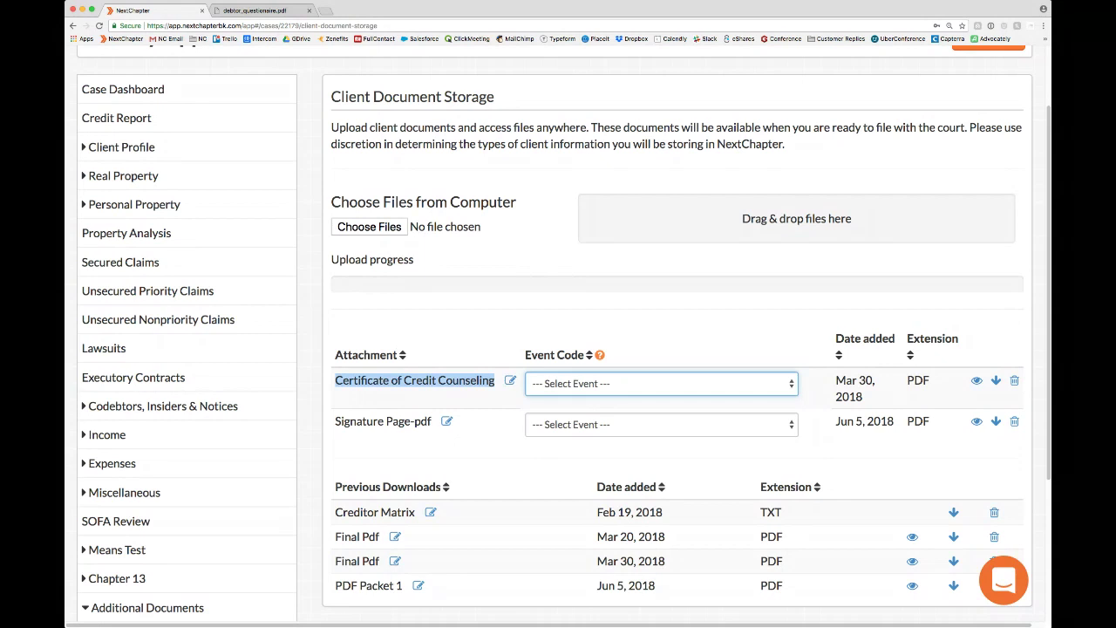
type("cate (Include any Deb")
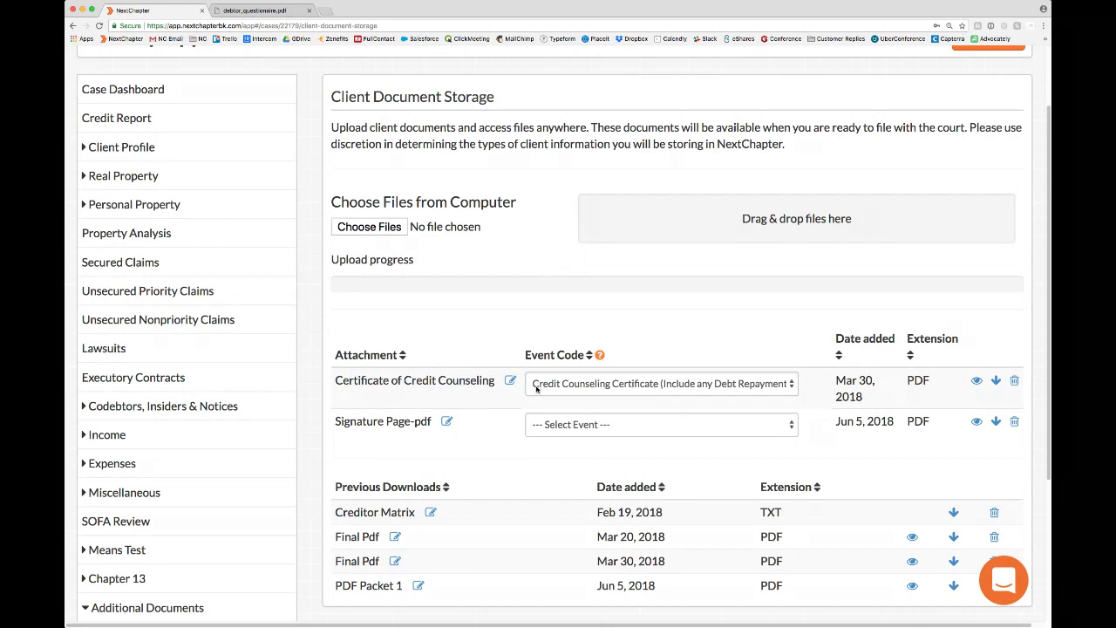
Open PDF packet assembly in Review & File and examine the Credit Counseling Certificate packet with its debtor option.
scroll(535, 390, "down", 2)
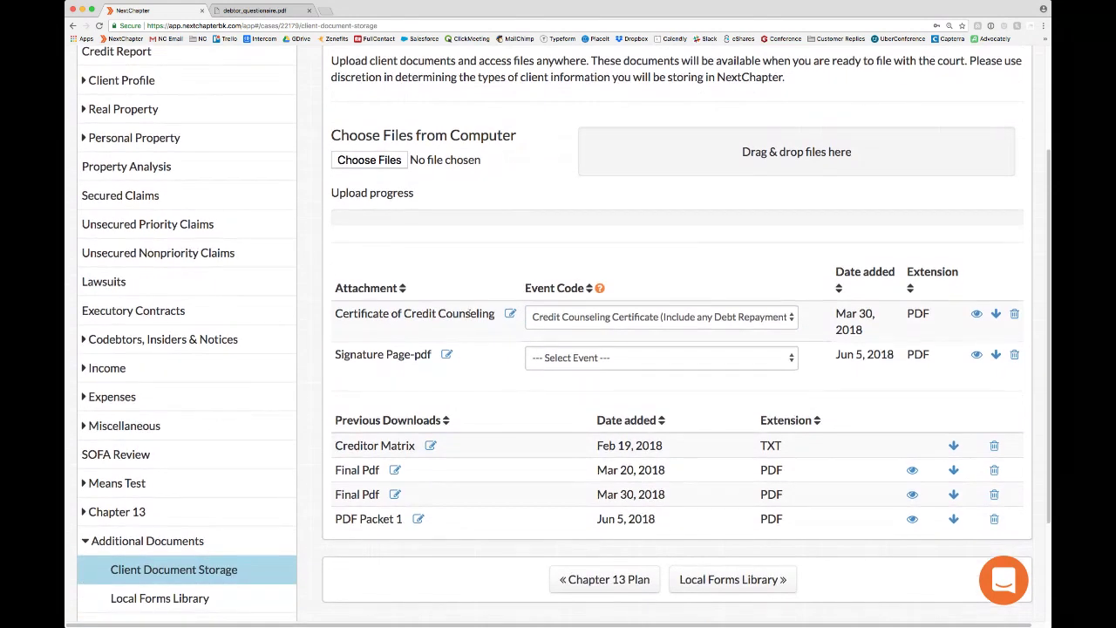
scroll(476, 460, "down", 3)
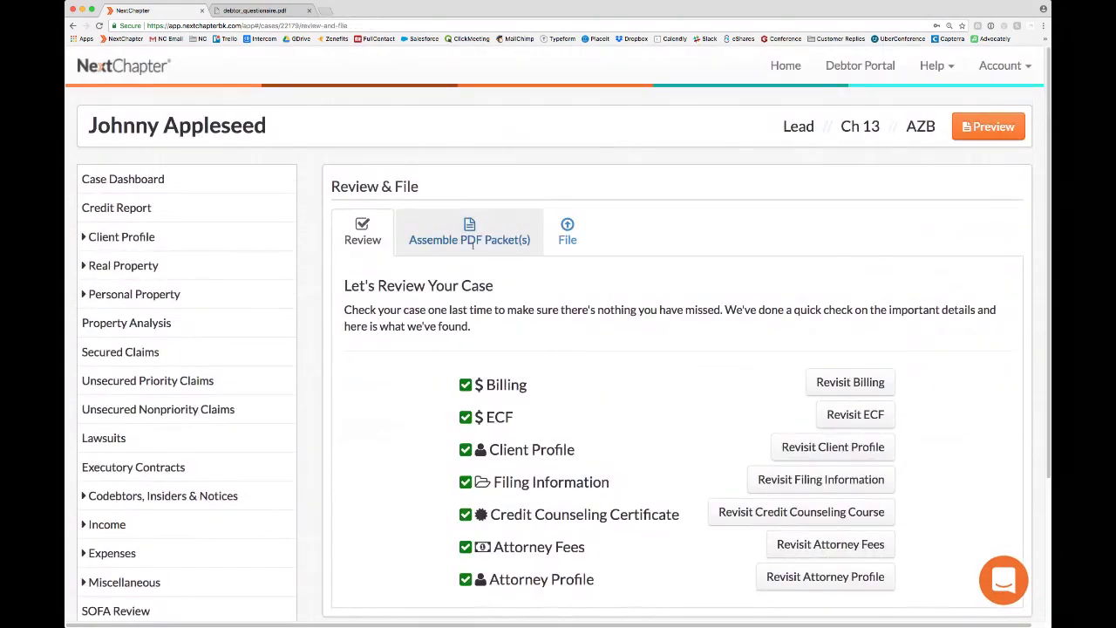
left_click(471, 240)
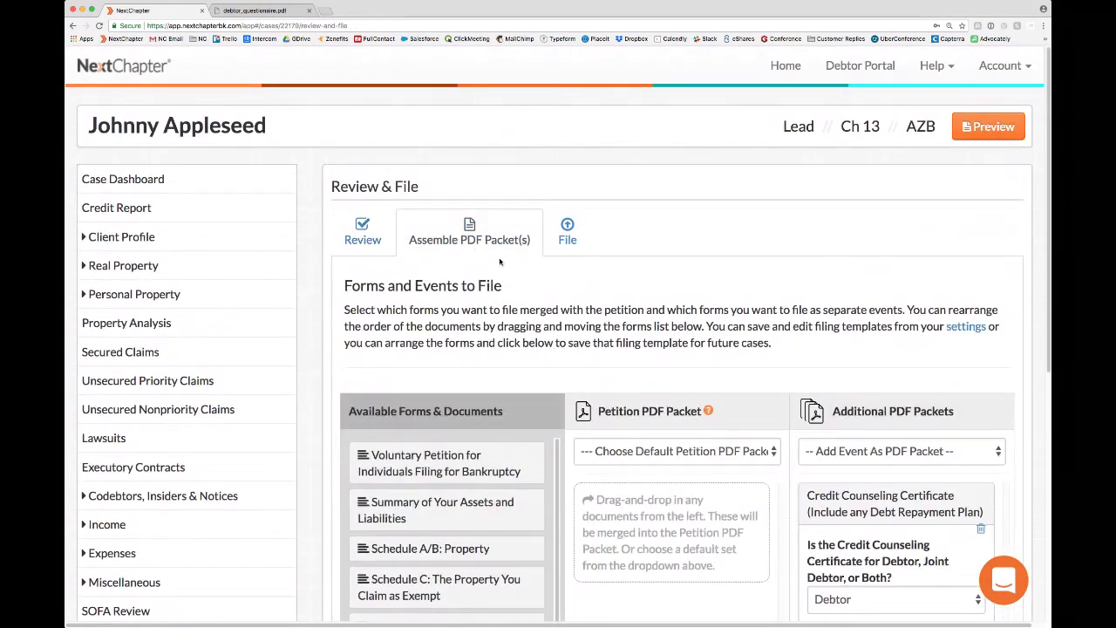
scroll(501, 262, "down", 5)
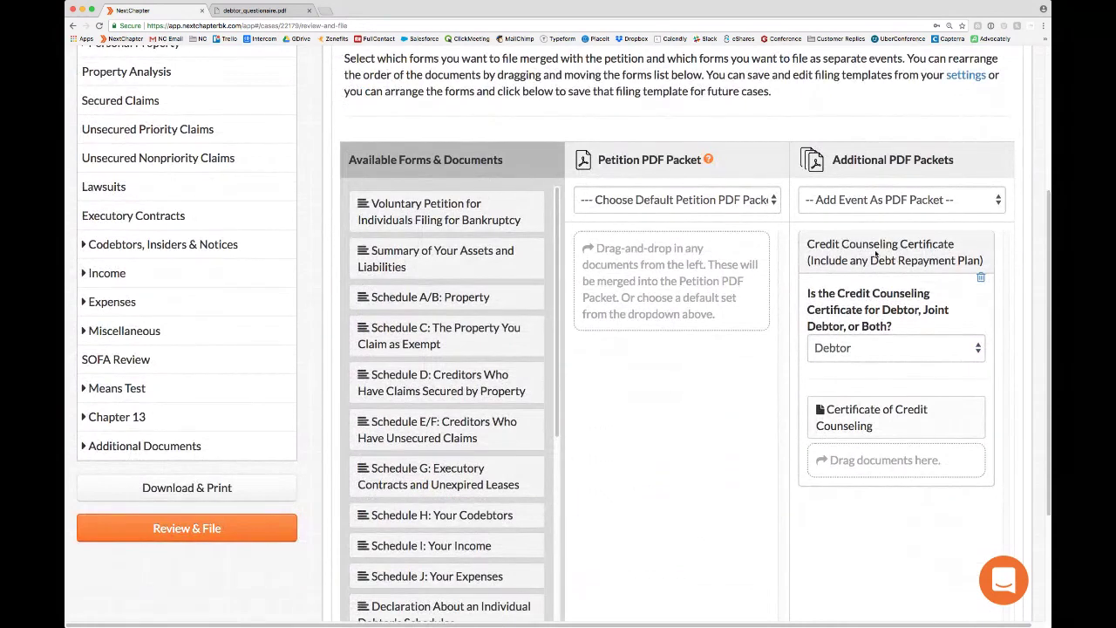
left_click_drag(877, 421, 877, 423)
left_click(976, 356)
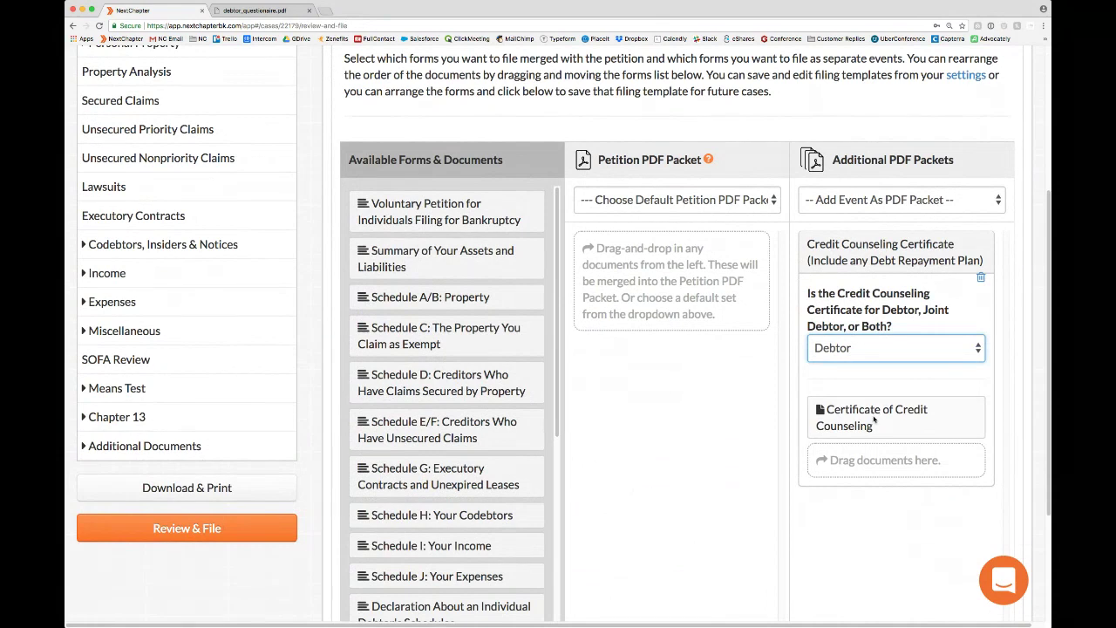
mouse_move(874, 420)
left_mouse_down()
mouse_move(851, 421)
mouse_move(876, 403)
mouse_move(882, 416)
mouse_move(870, 418)
left_mouse_up()
Revisit Client Document Storage to review the attachments and previous downloads, and return to the Case Dashboard's document checklist.
left_click(234, 451)
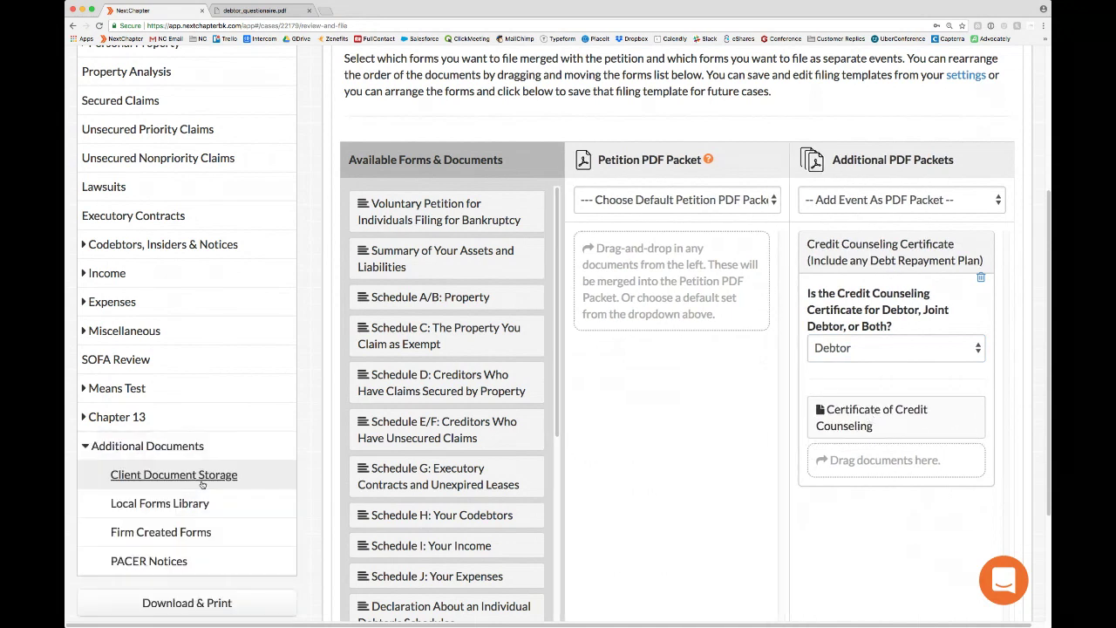
left_click(203, 476)
scroll(527, 366, "down", 2)
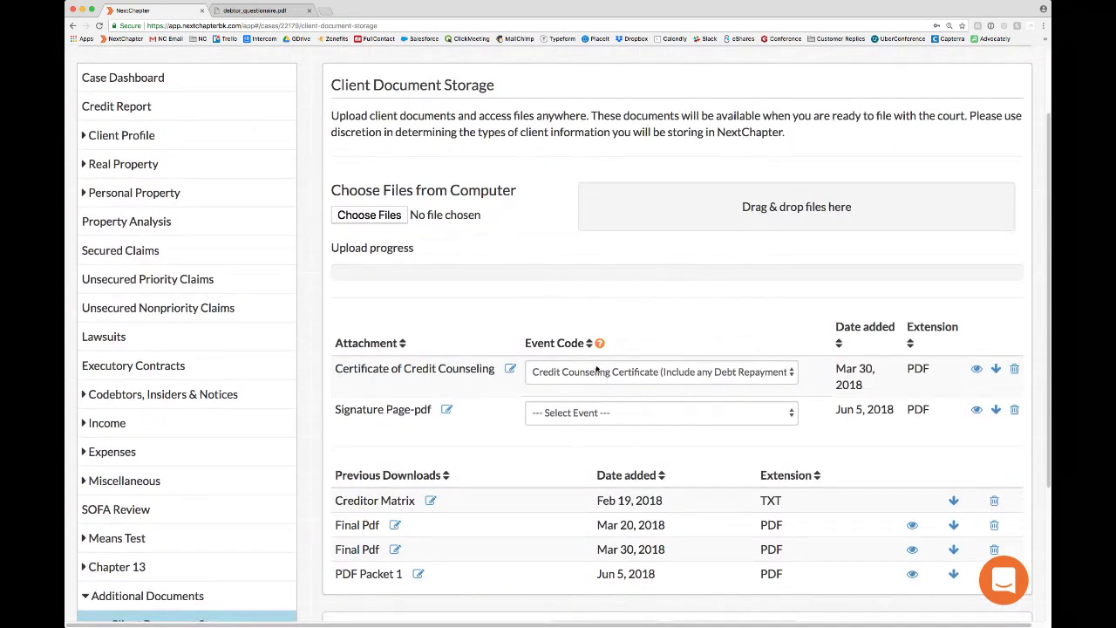
scroll(586, 345, "down", 1)
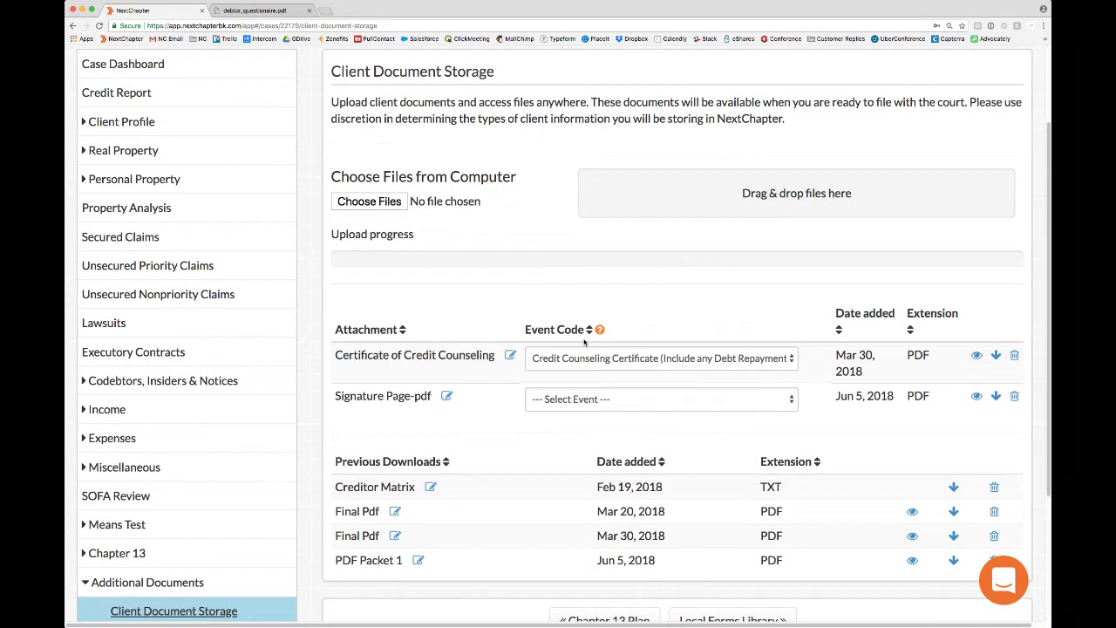
scroll(559, 346, "down", 2)
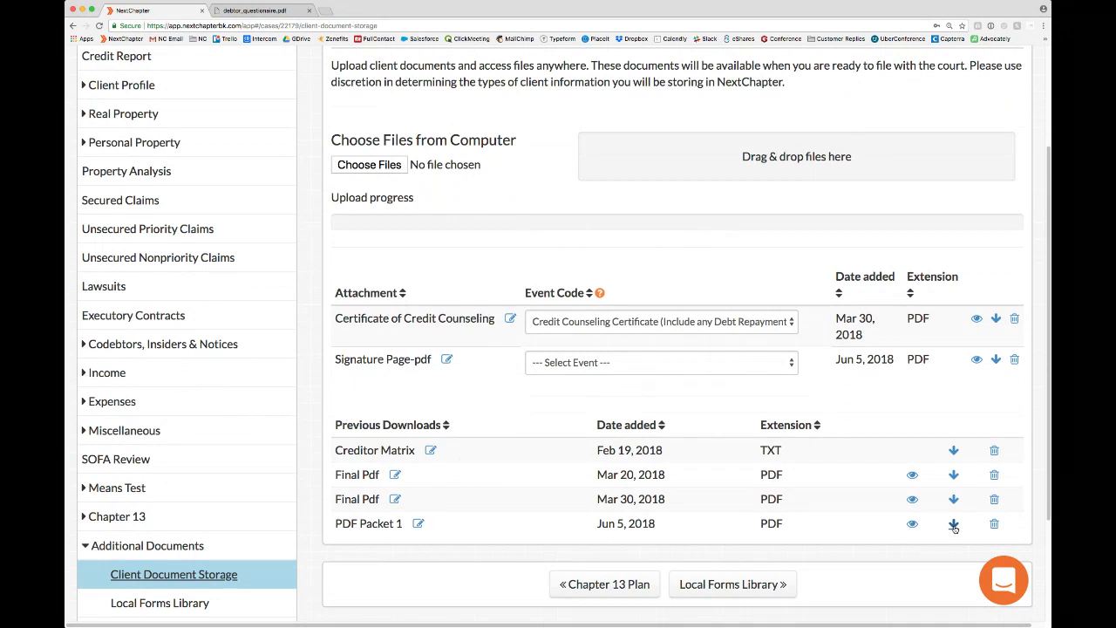
scroll(621, 377, "up", 4)
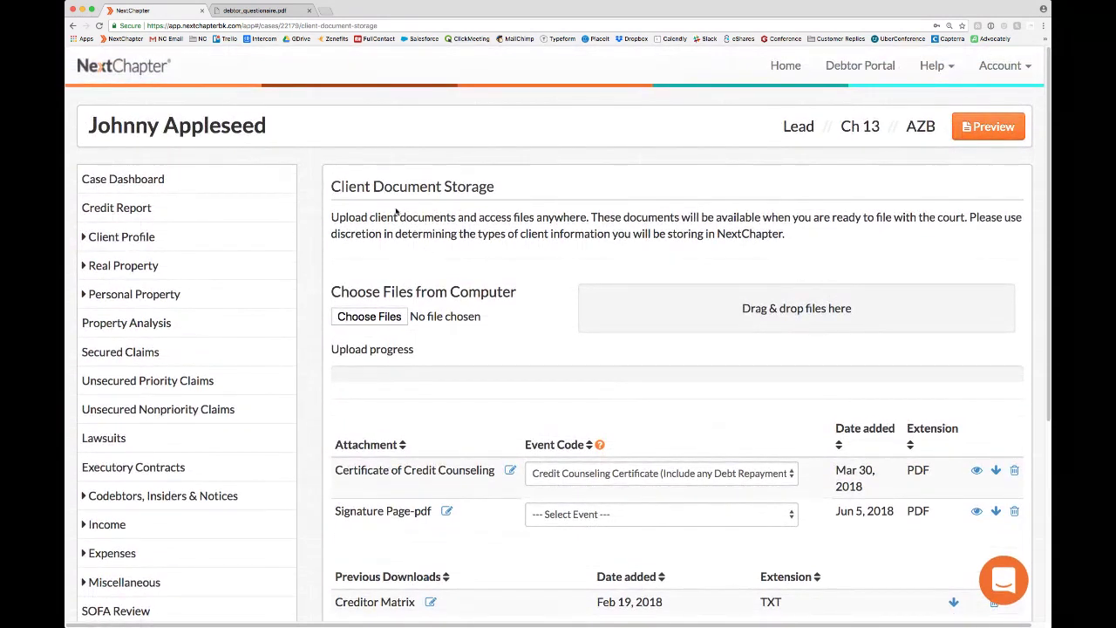
left_click(135, 182)
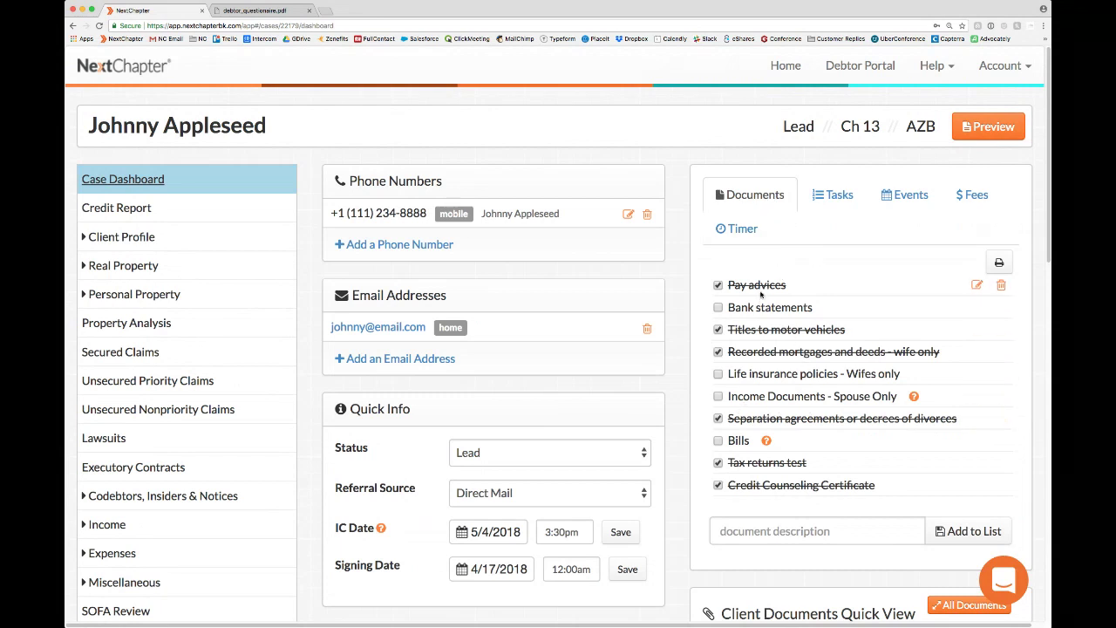
scroll(757, 285, "down", 1)
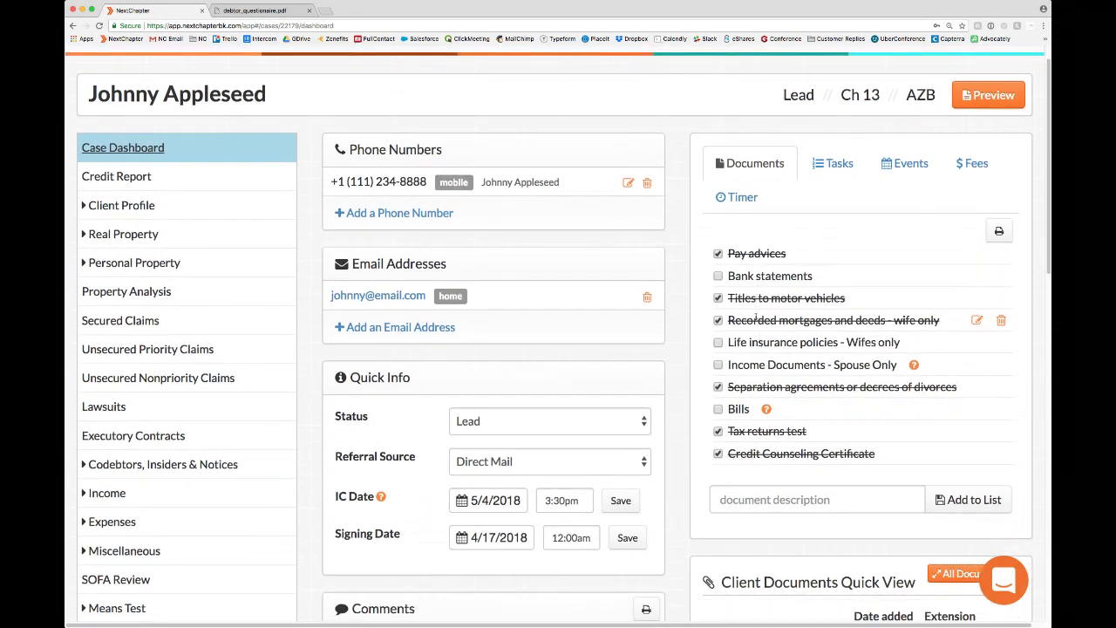
Try to add "401k" to the case's document checklist.
left_click(792, 502)
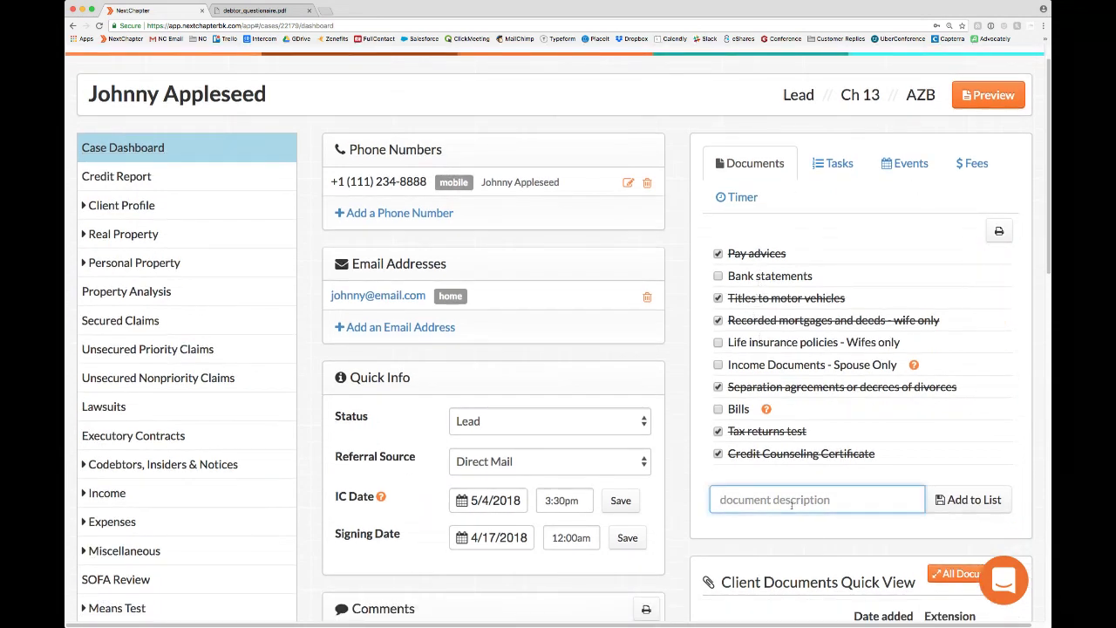
type("Cash")
key("BackSpace")
key("BackSpace")
key("BackSpace")
key("BackSpace")
type("401k")
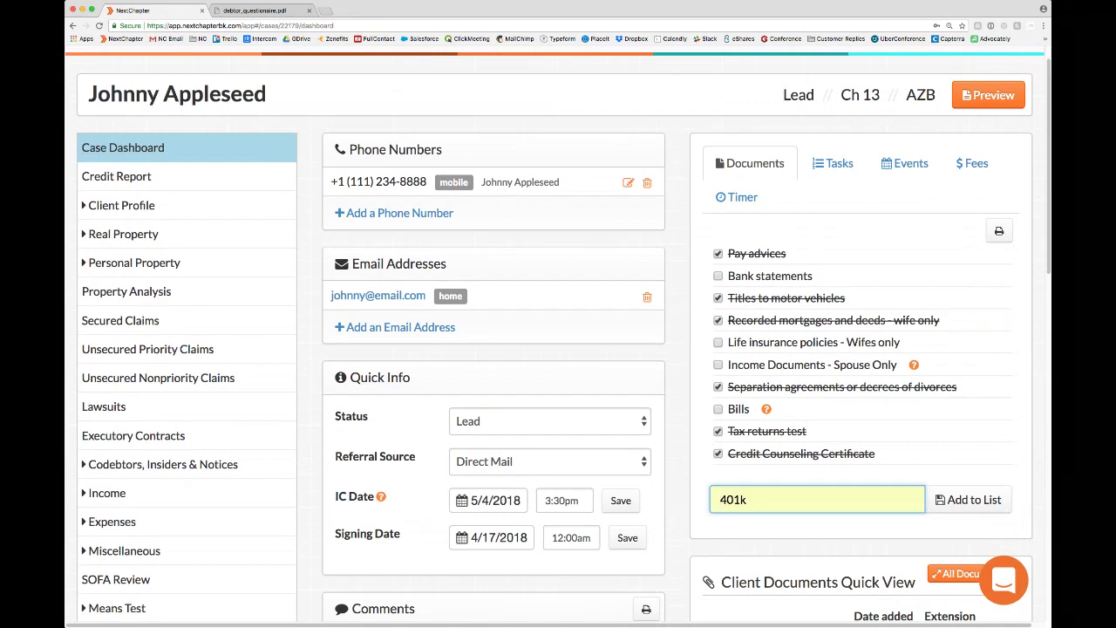
key("Return")
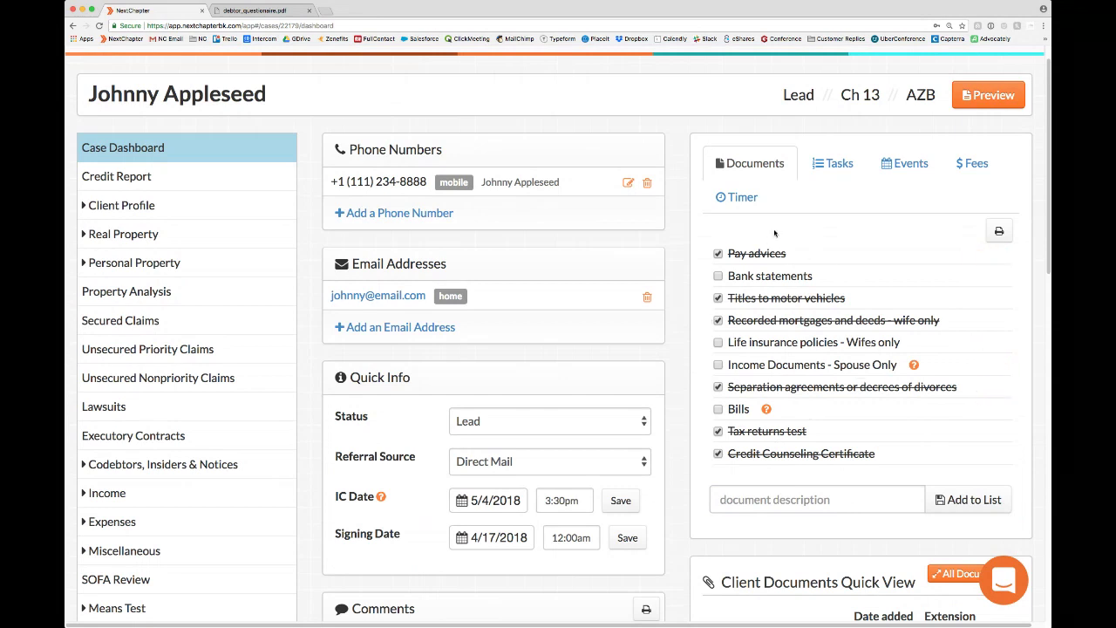
Toggle the Pay advices item on the document checklist off and back on.
left_click(718, 255)
left_click(718, 254)
left_click(717, 254)
left_click(718, 254)
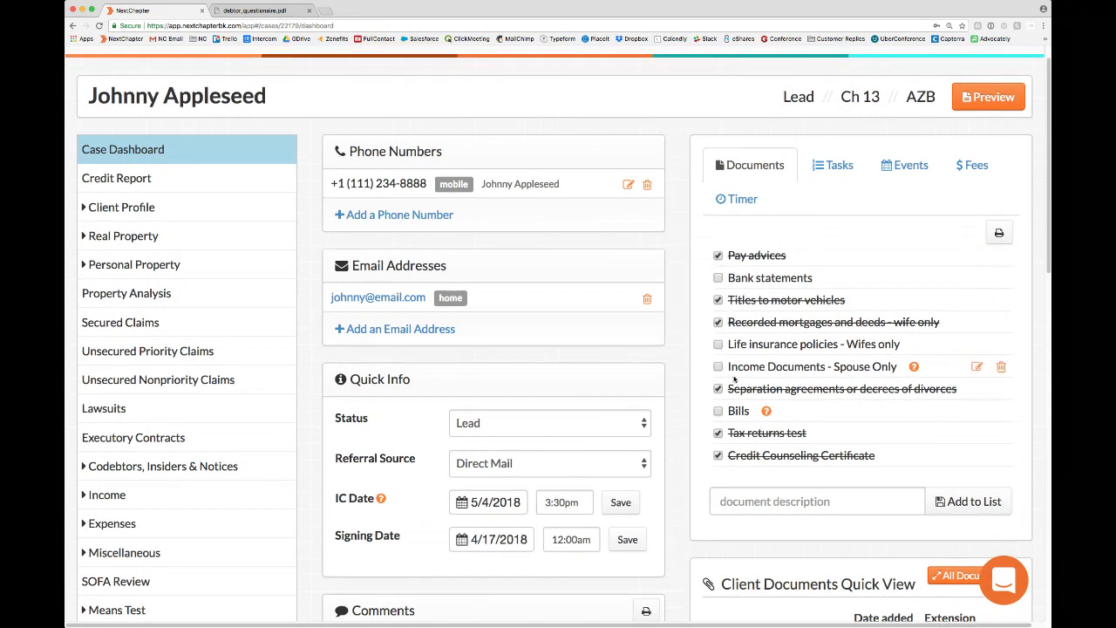
Open the printable document checklist PDF, review it and return to the Case Dashboard.
scroll(807, 262, "up", 1)
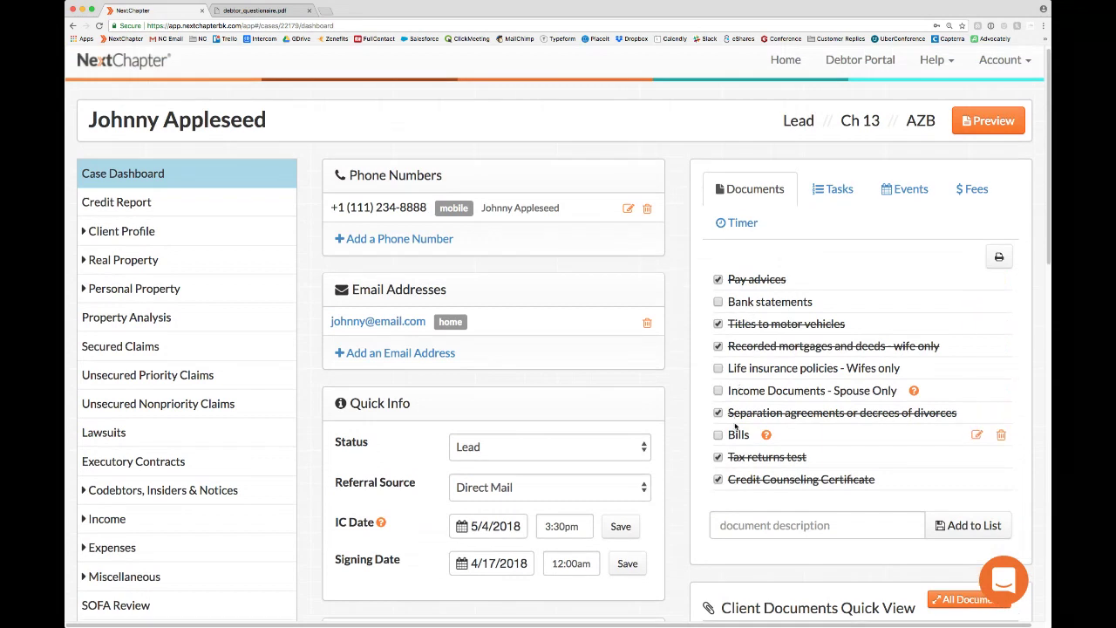
left_click(1001, 260)
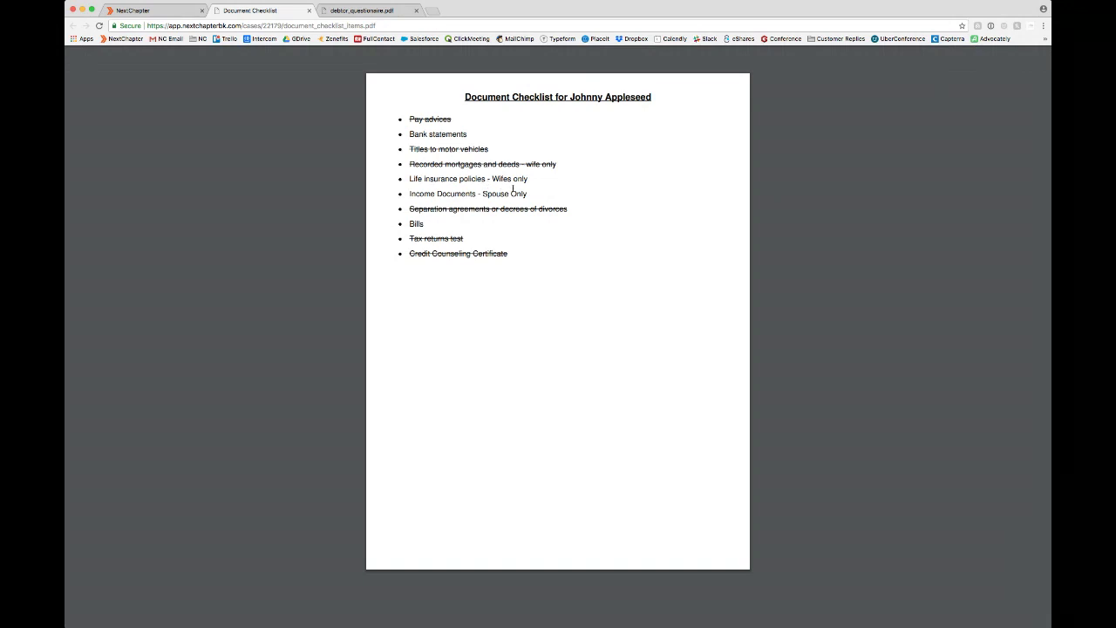
left_click(178, 12)
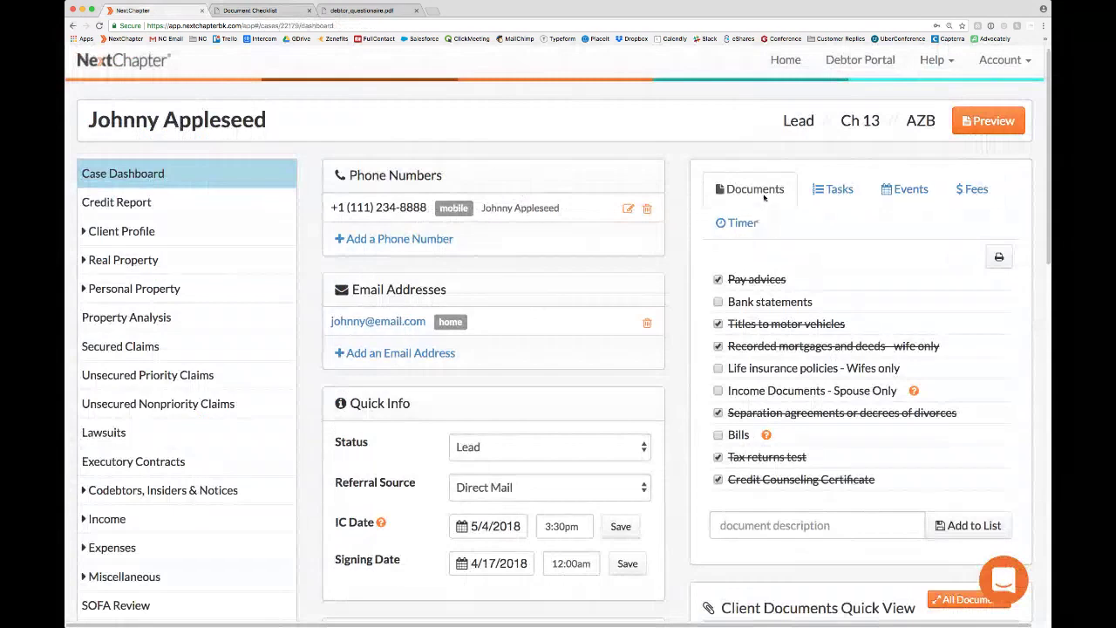
Review the case's tasks with completed ones hidden and shown again, and view the Events list.
left_click(835, 191)
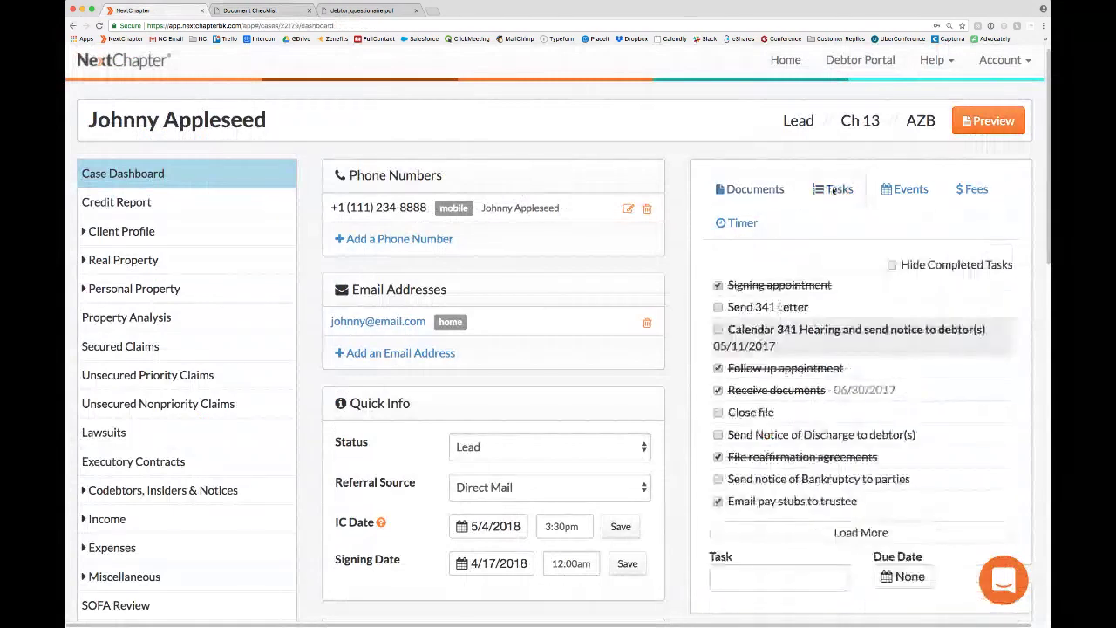
scroll(835, 191, "down", 1)
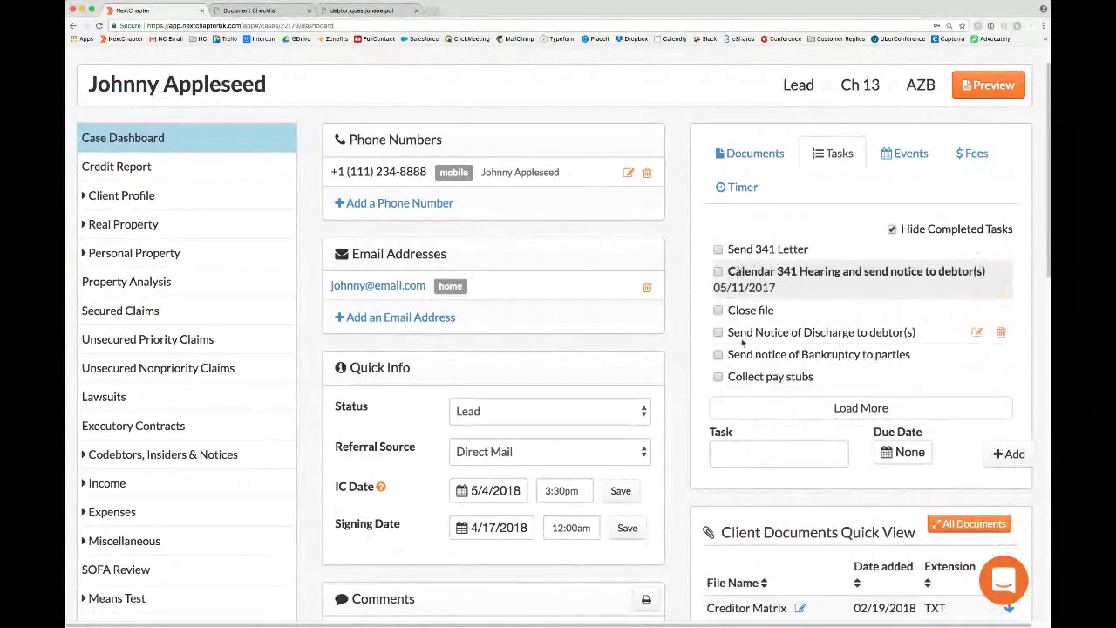
left_click(891, 229)
scroll(870, 262, "down", 1)
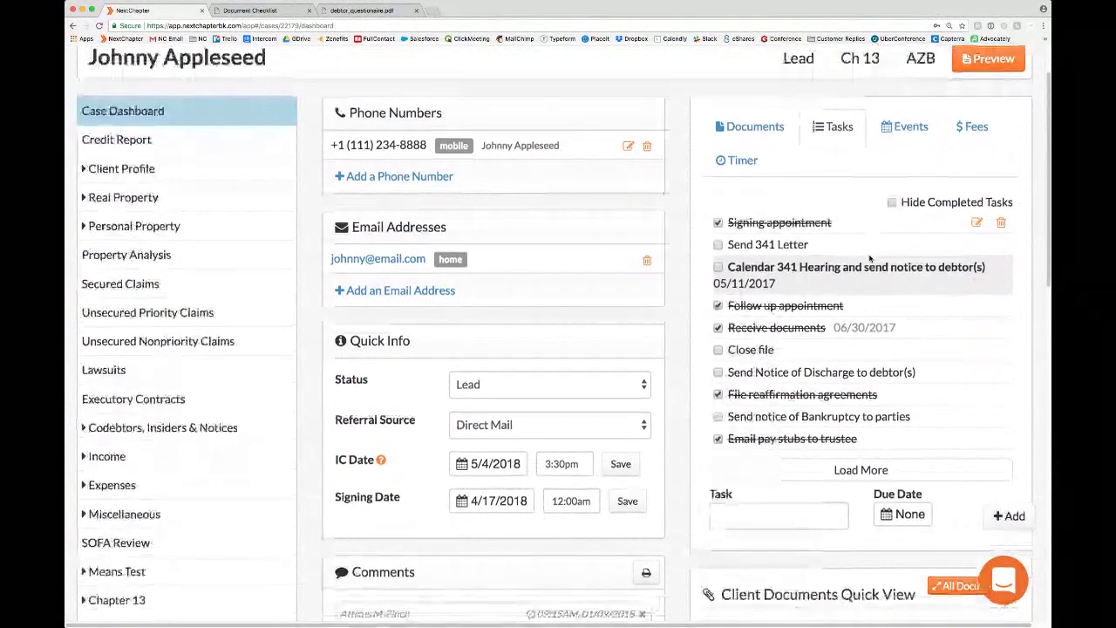
scroll(870, 258, "up", 1)
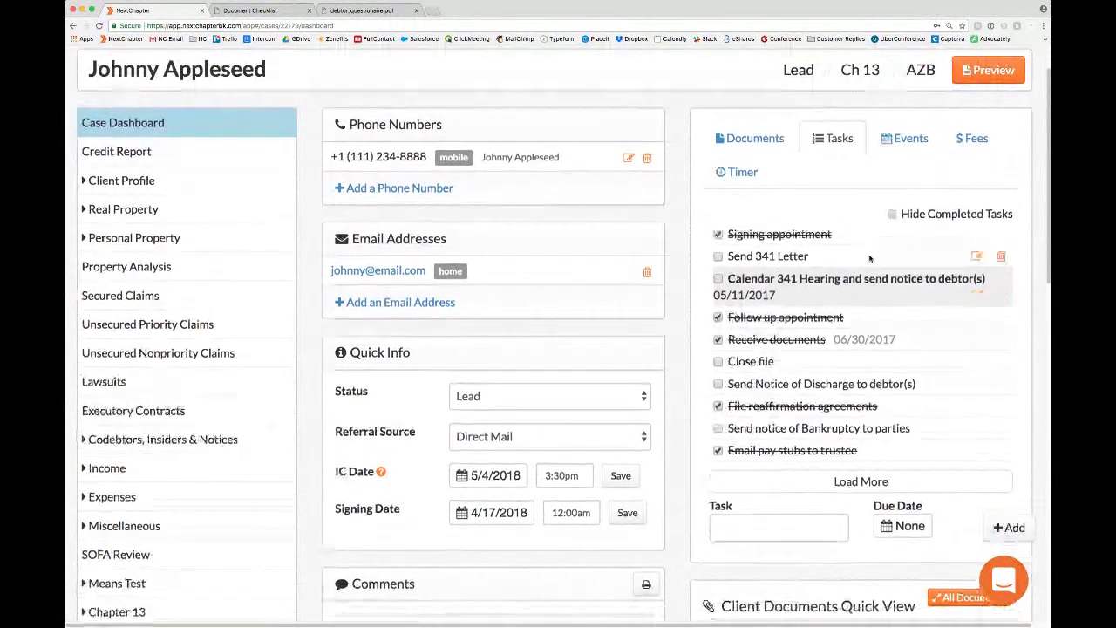
left_click(905, 145)
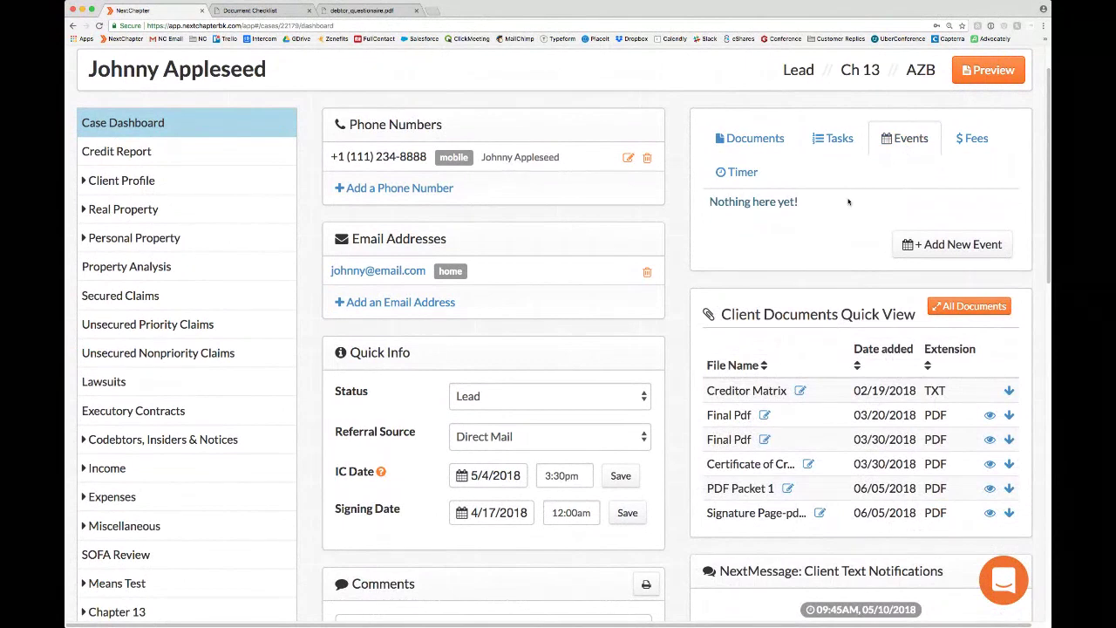
Open the case's new event form, review its fields and close it without saving.
left_click(953, 247)
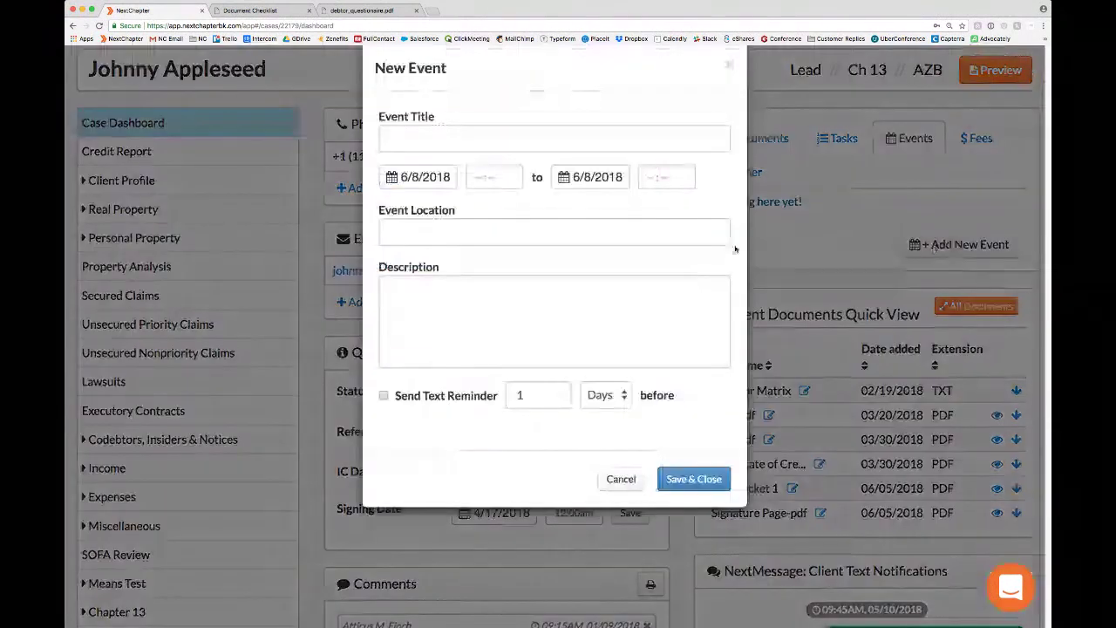
left_click(499, 145)
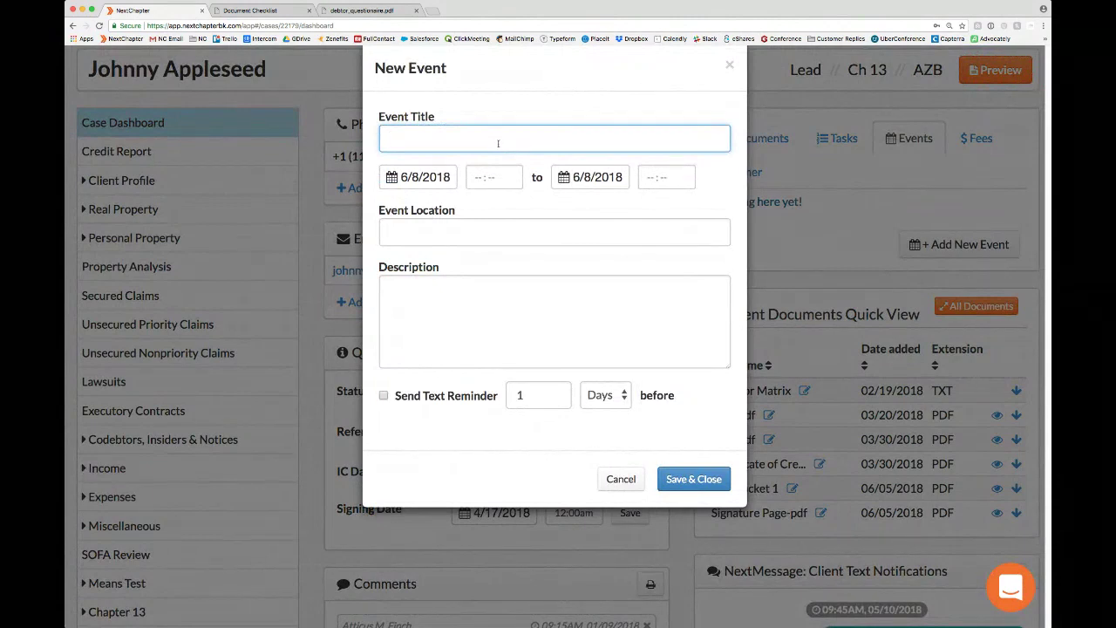
left_click(773, 234)
scroll(768, 194, "up", 1)
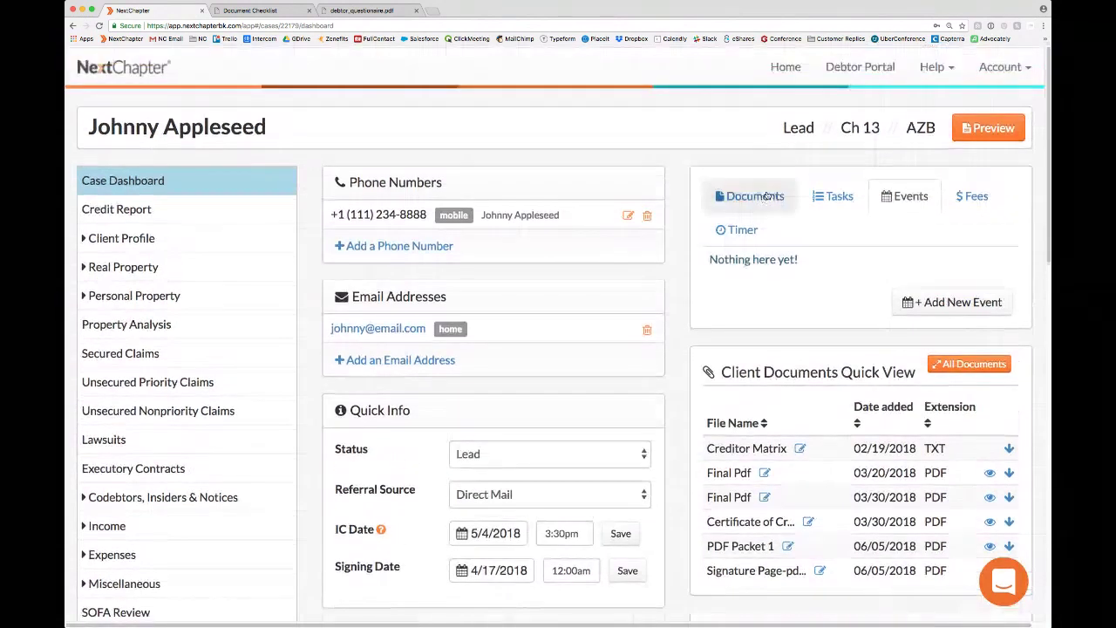
Go to the home page and look over the monthly calendar of the whole firm.
left_click(784, 67)
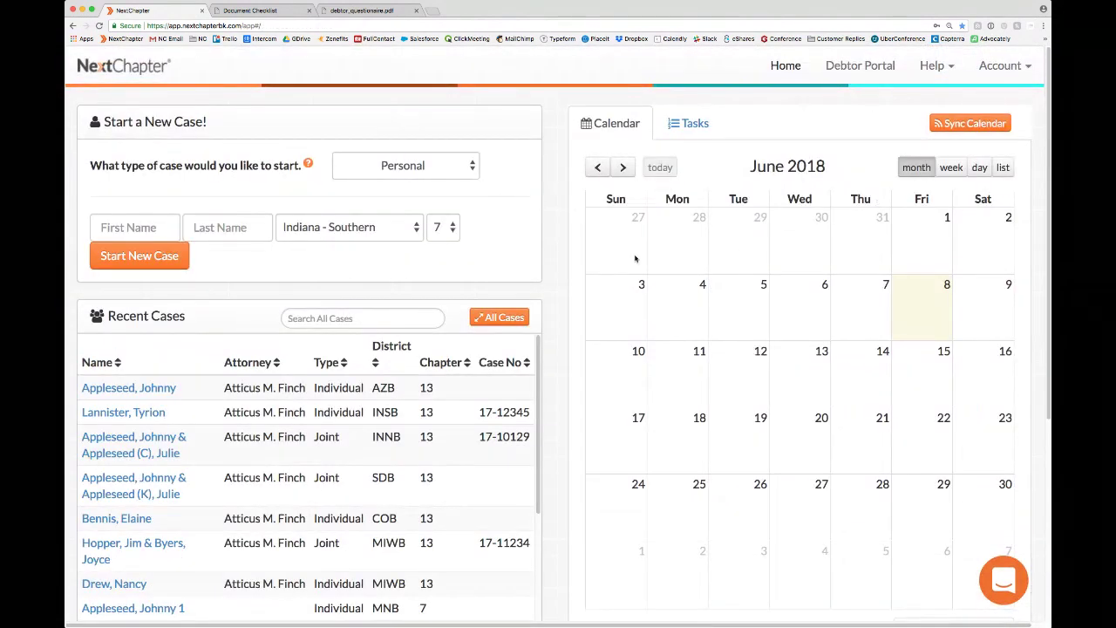
scroll(877, 371, "down", 1)
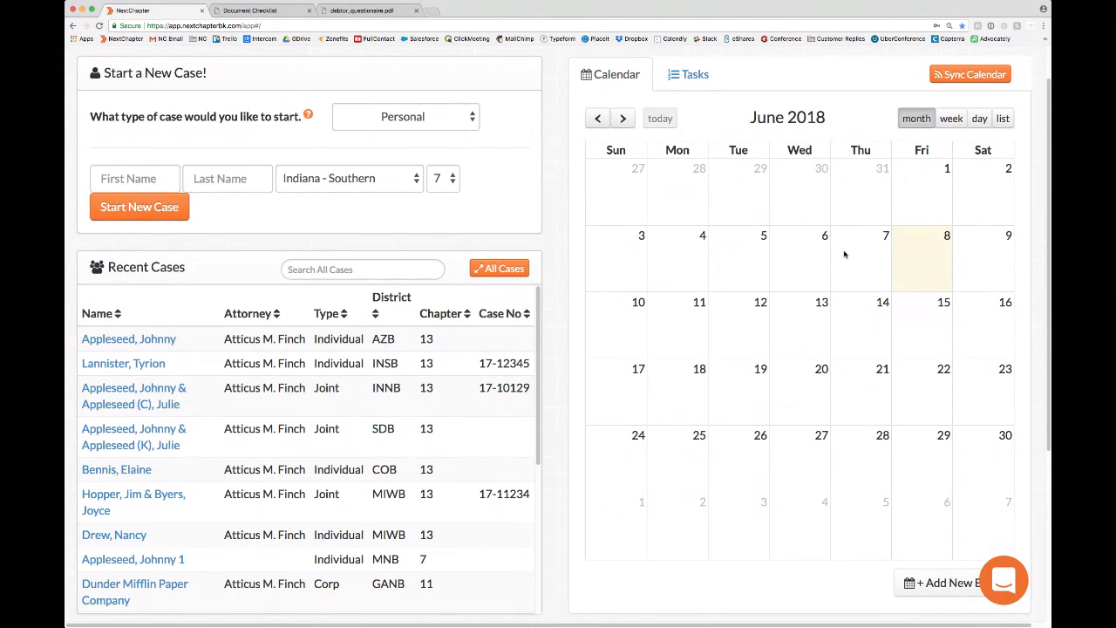
scroll(844, 254, "down", 2)
scroll(845, 254, "up", 1)
scroll(845, 252, "up", 1)
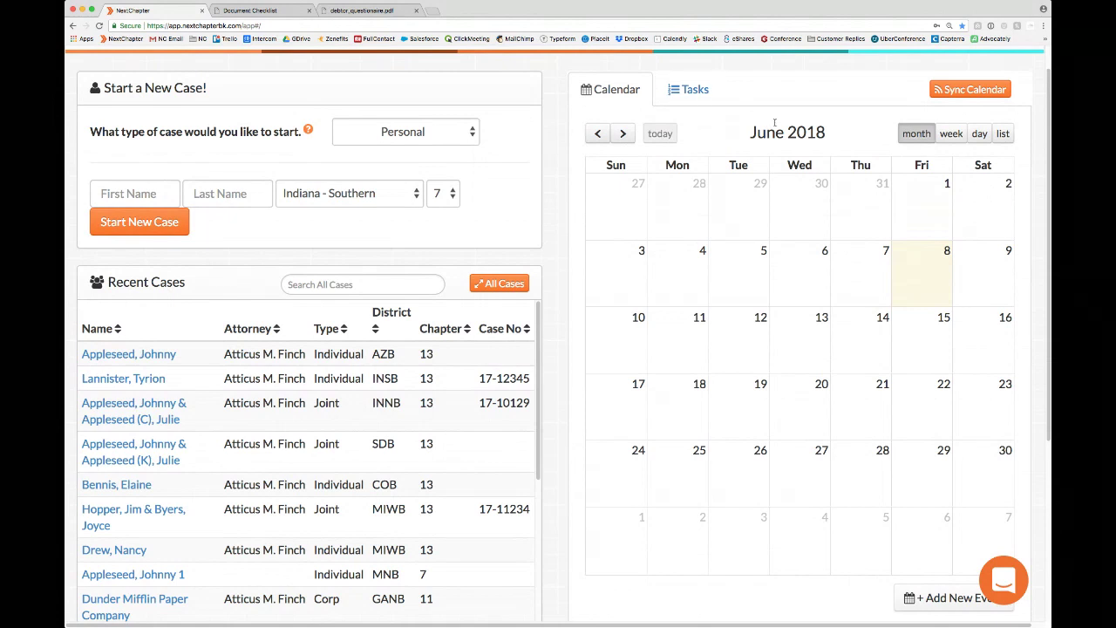
Show the firm-wide task list, load more tasks, and examine the due dates and the new task's case selector.
left_click(688, 89)
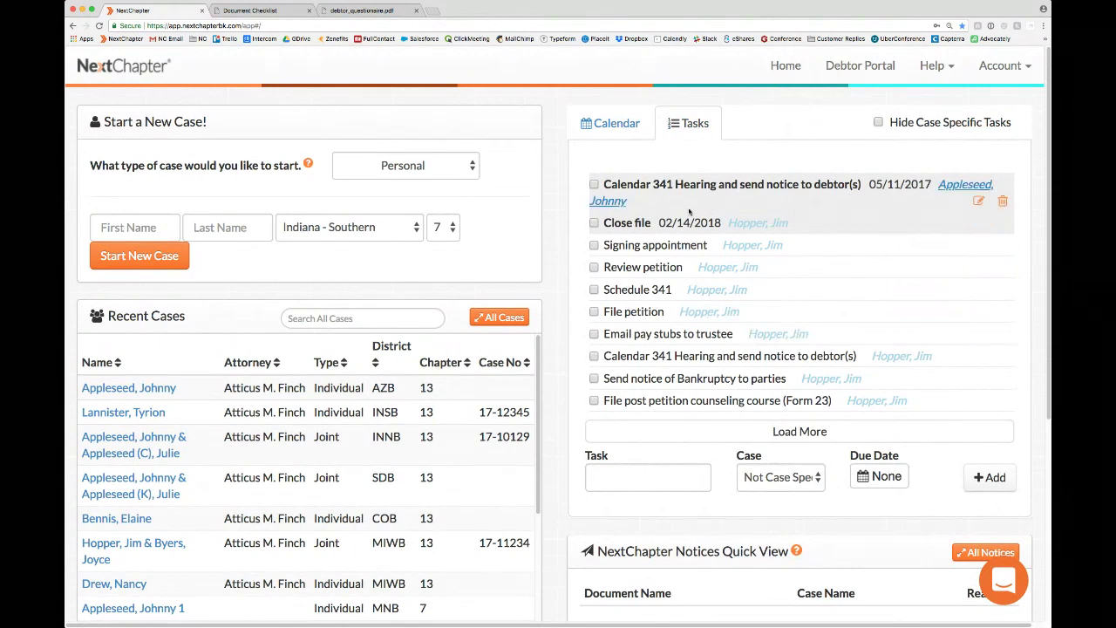
left_click_drag(659, 222, 722, 223)
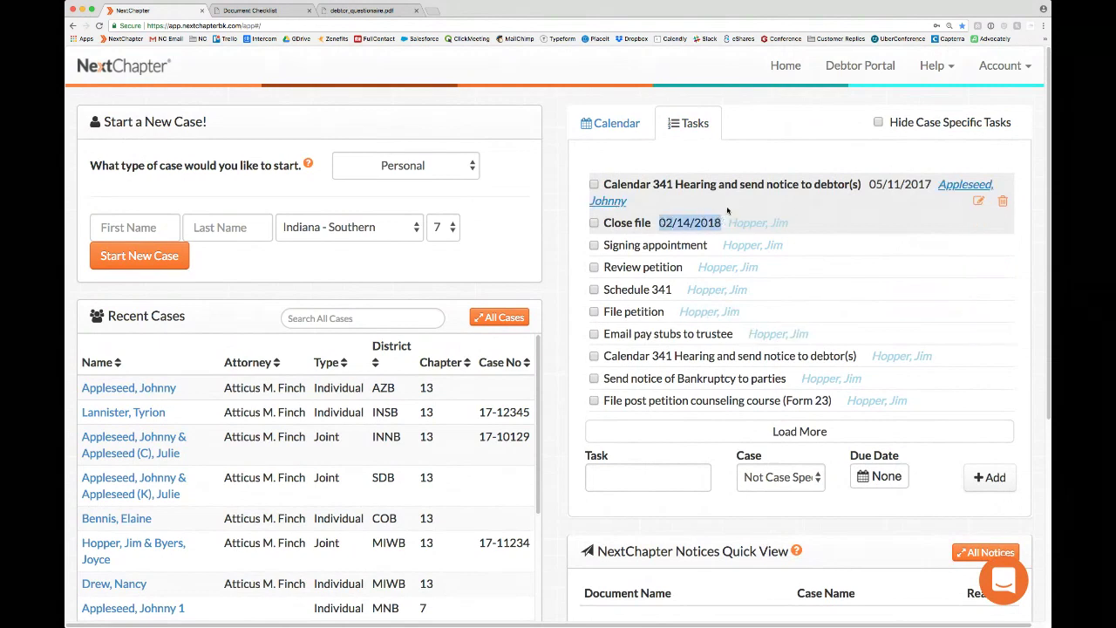
left_click(724, 223)
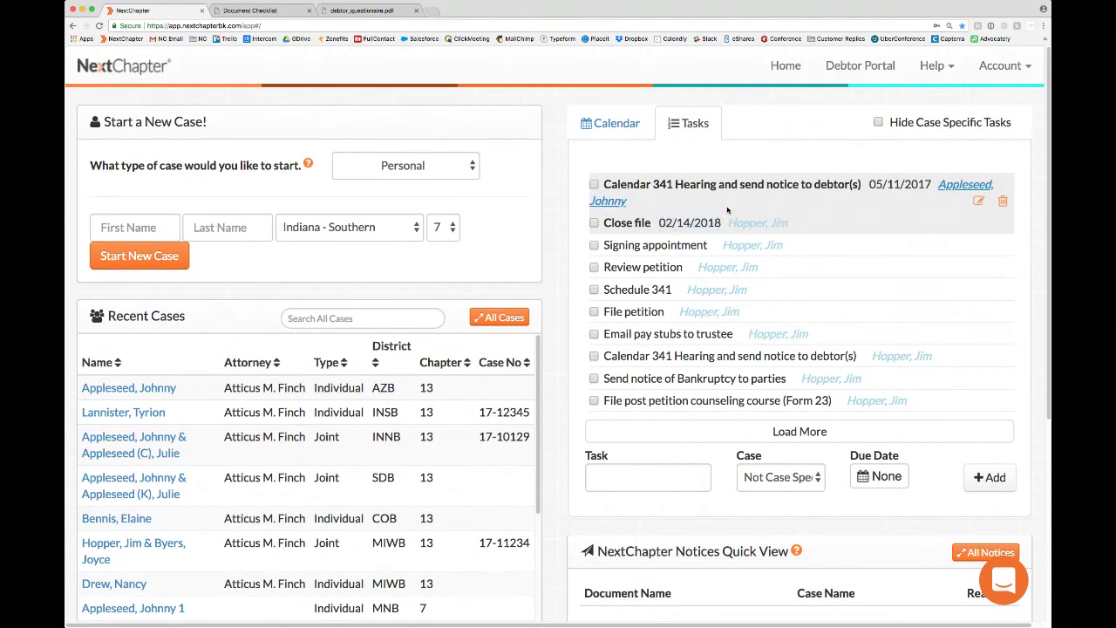
left_click(800, 431)
scroll(780, 520, "down", 3)
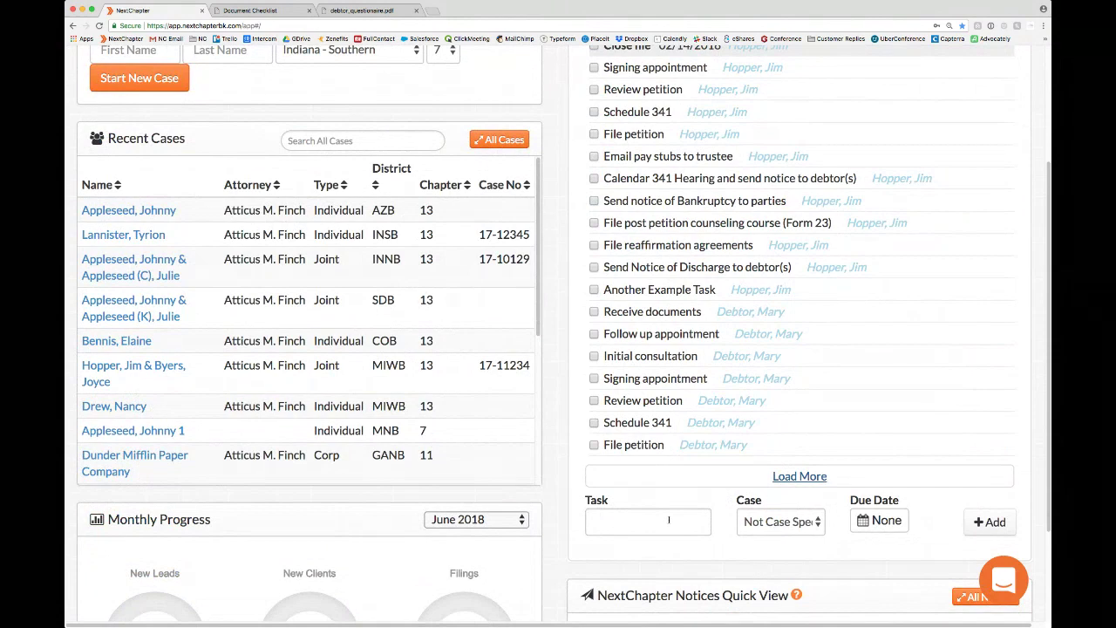
scroll(674, 507, "up", 3)
scroll(773, 398, "down", 3)
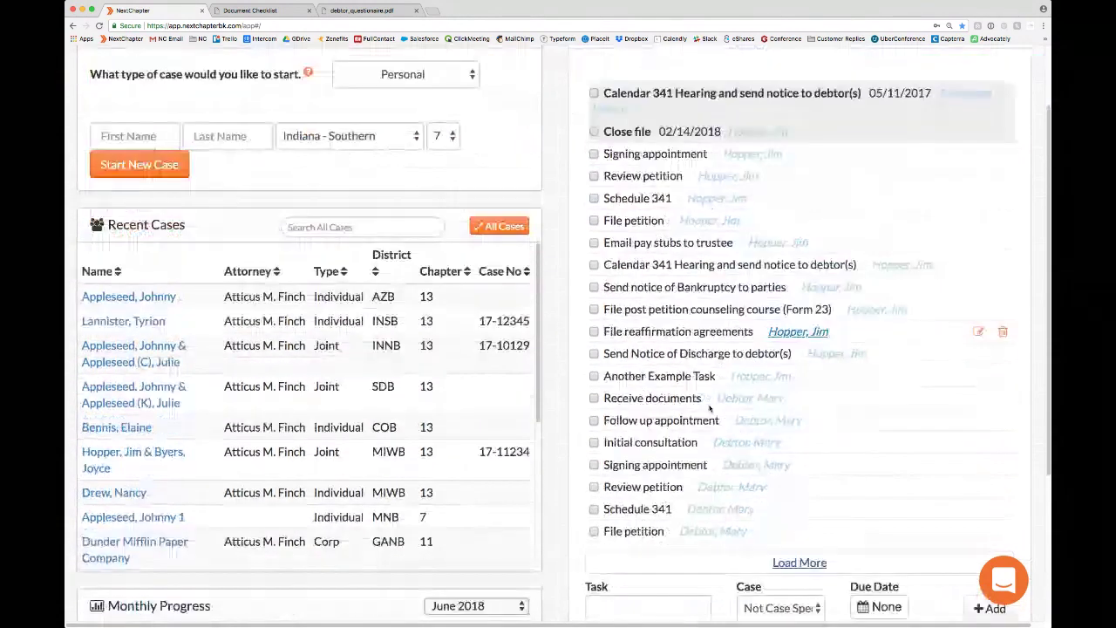
left_click(782, 519)
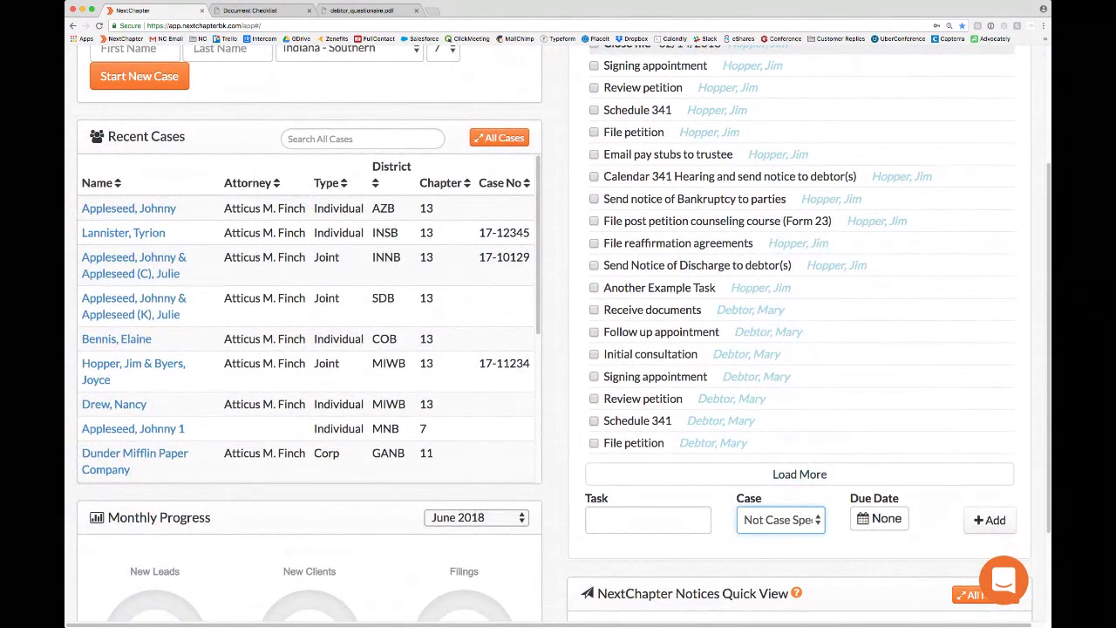
Return to the home calendar, open its new event form to view the case option, and cancel it.
scroll(752, 315, "up", 3)
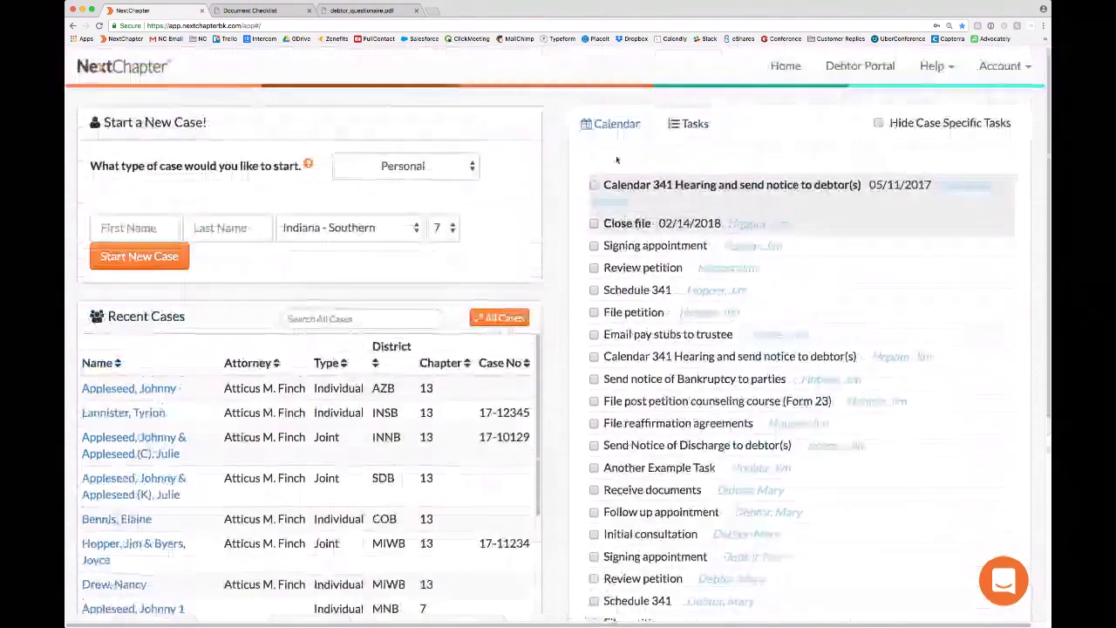
scroll(757, 452, "down", 3)
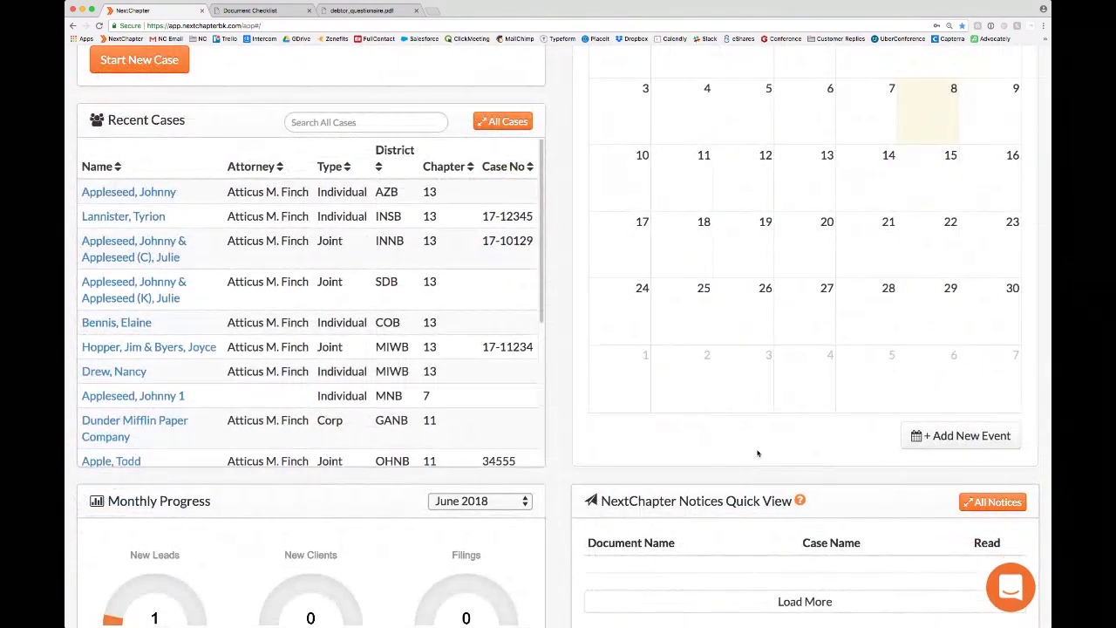
left_click(946, 436)
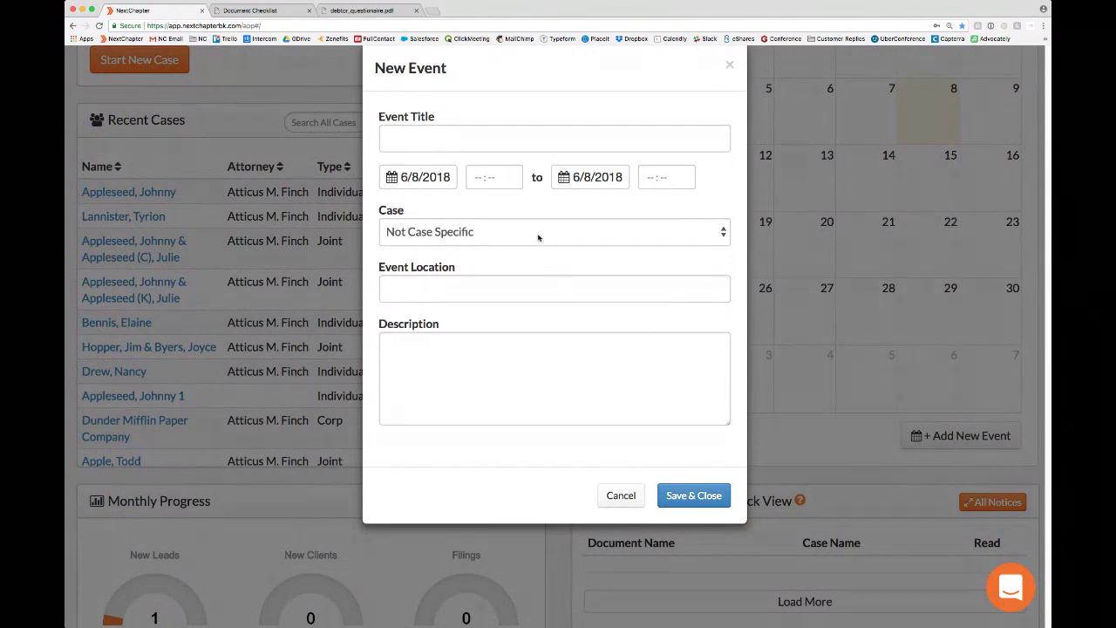
key("Escape")
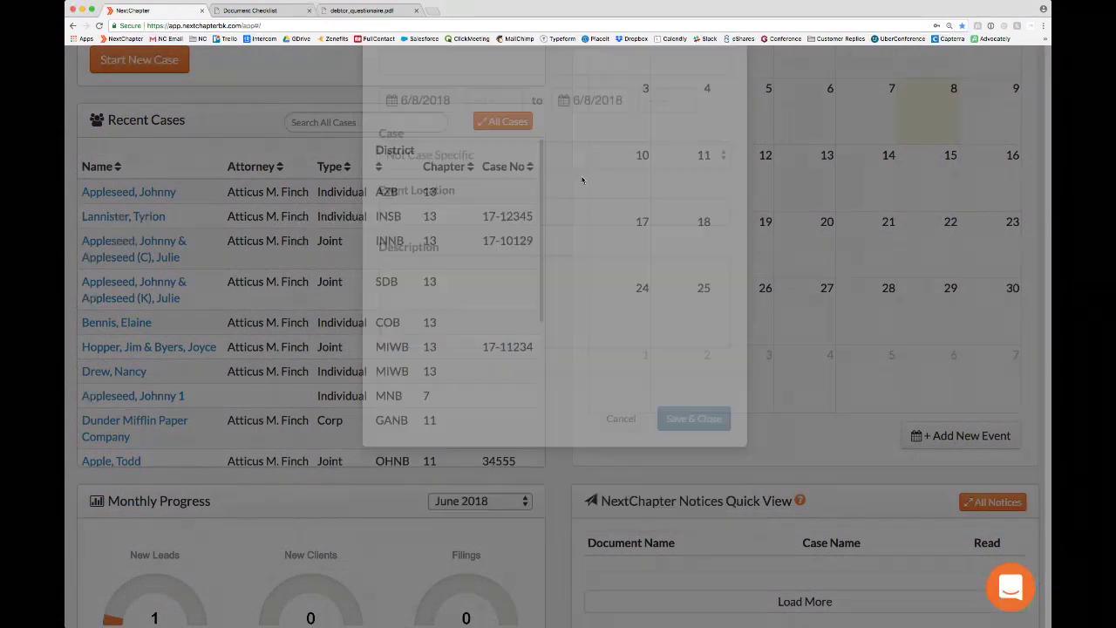
Reopen the individual Chapter 13 AZB case from the recent cases and view its fees and payments.
scroll(583, 181, "up", 3)
left_click(165, 393)
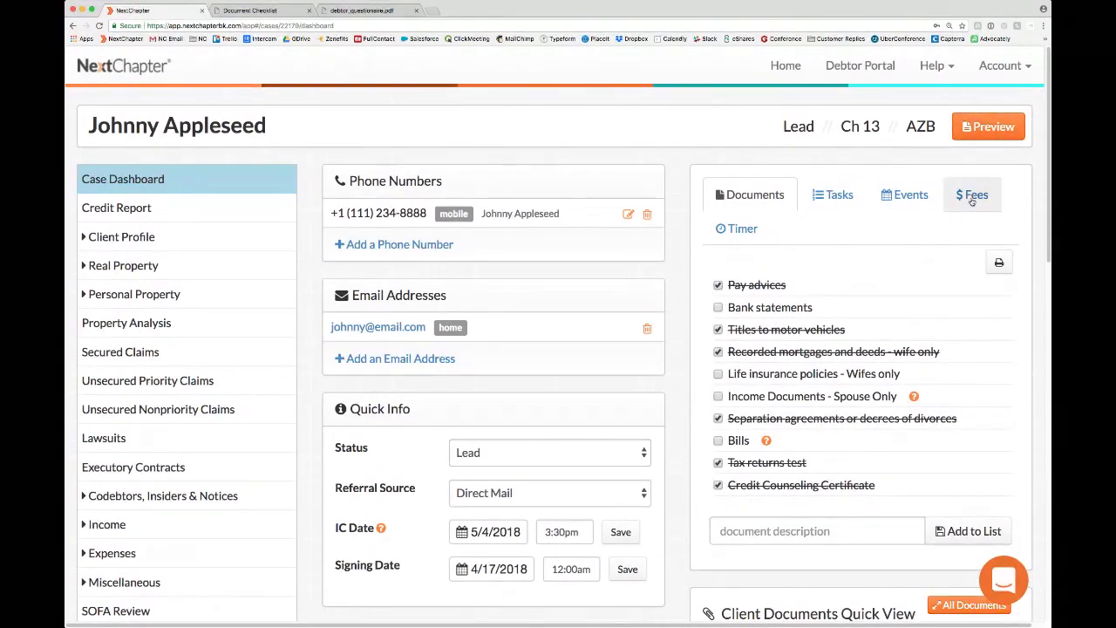
left_click(972, 195)
scroll(967, 205, "down", 1)
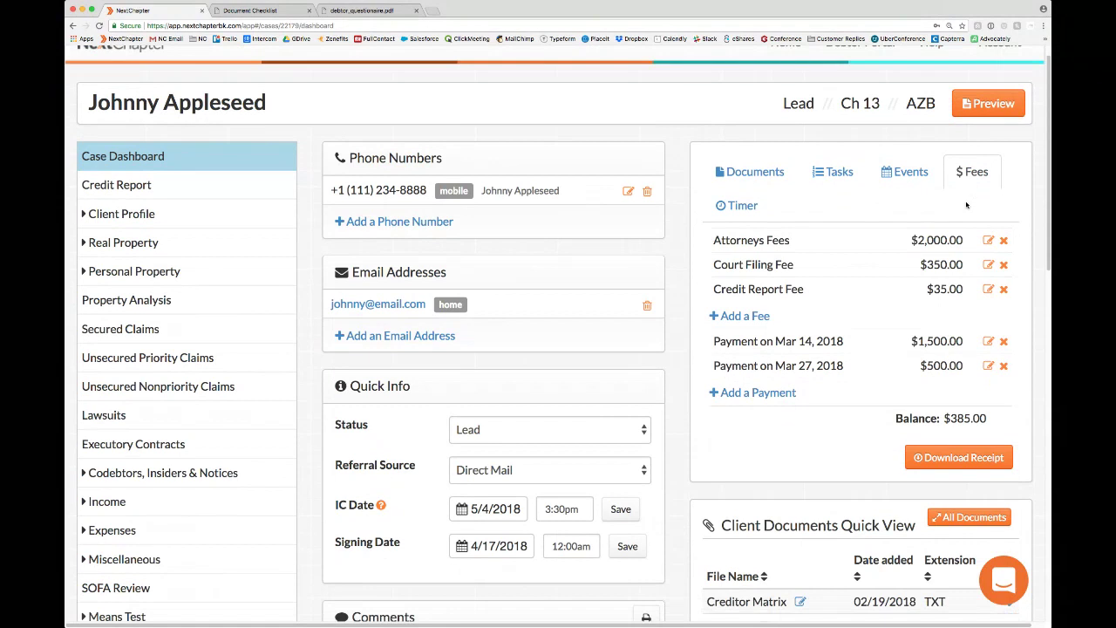
scroll(912, 276, "up", 1)
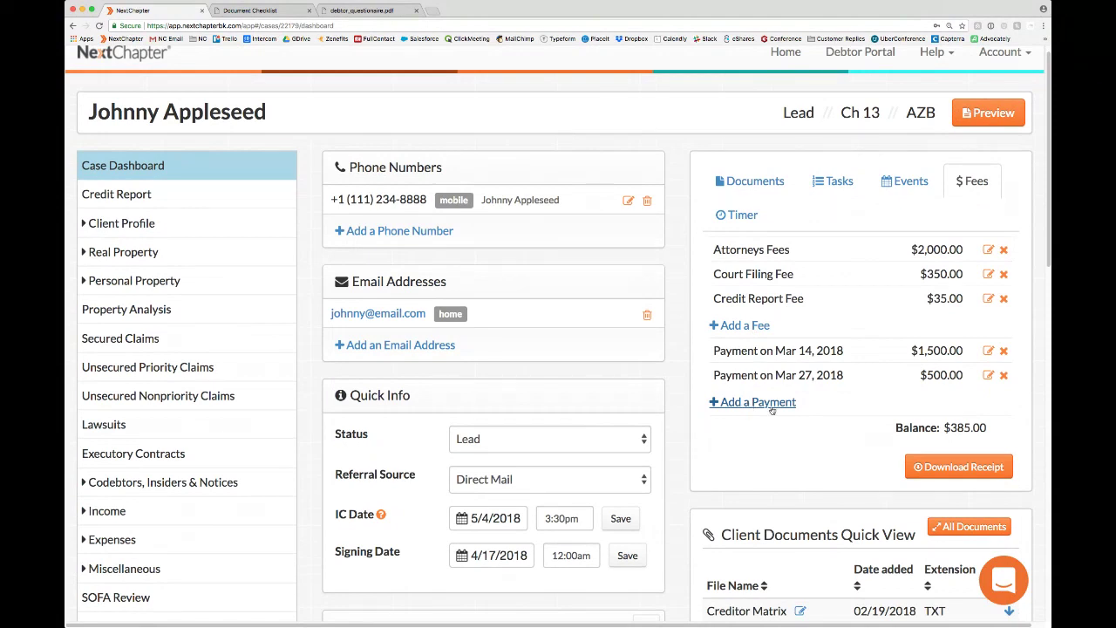
Add a fee named "Type anything" for $50 to the case and save it.
left_click(747, 328)
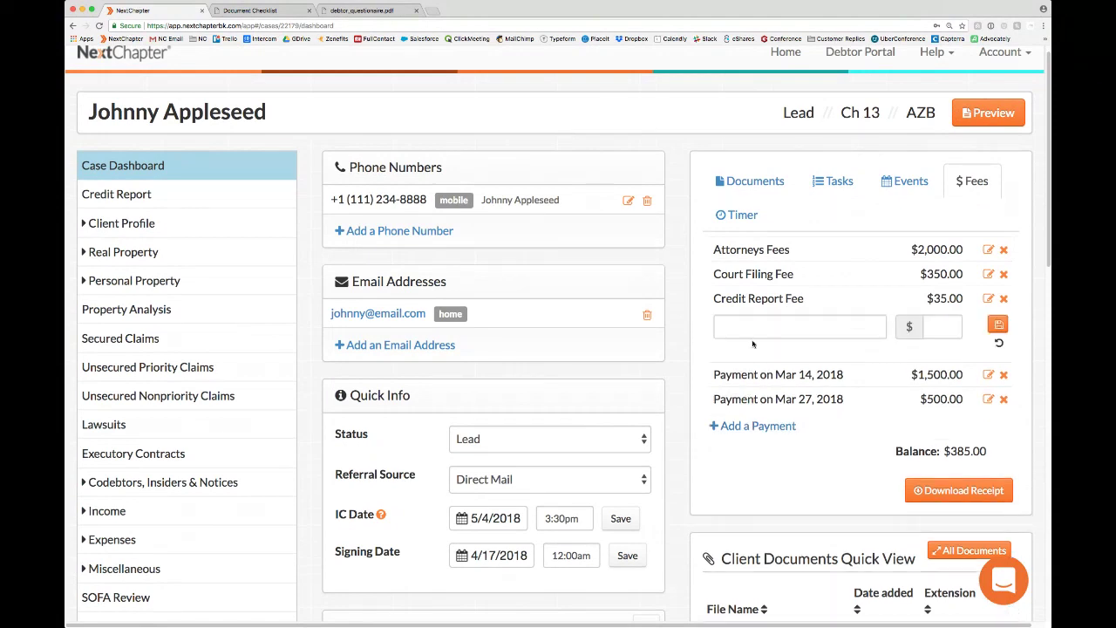
type("Type anything")
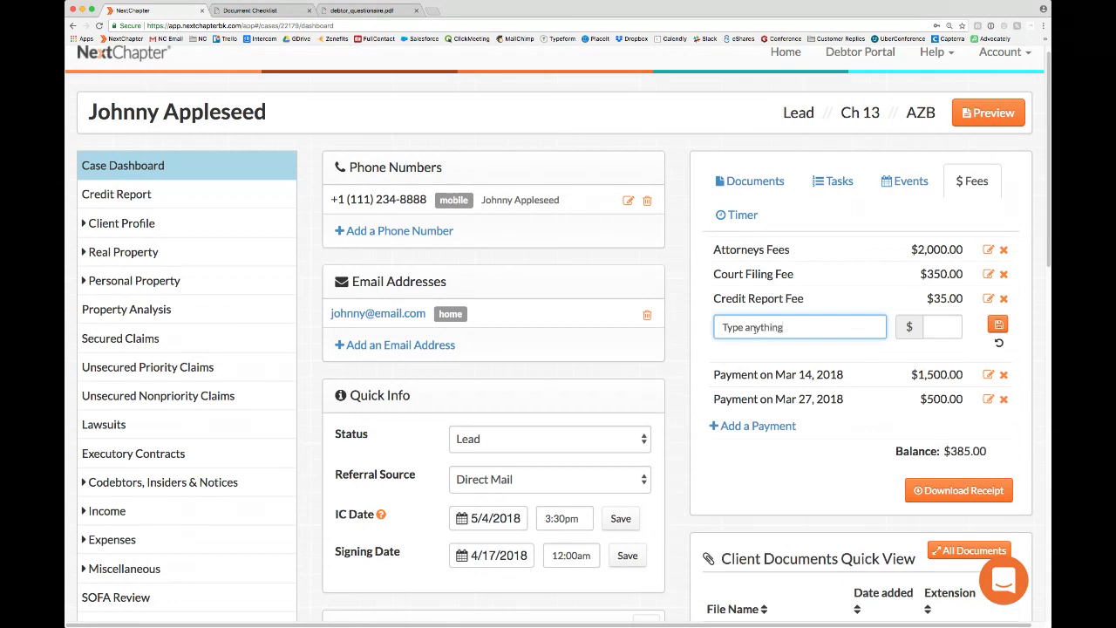
left_click(957, 327)
type("50")
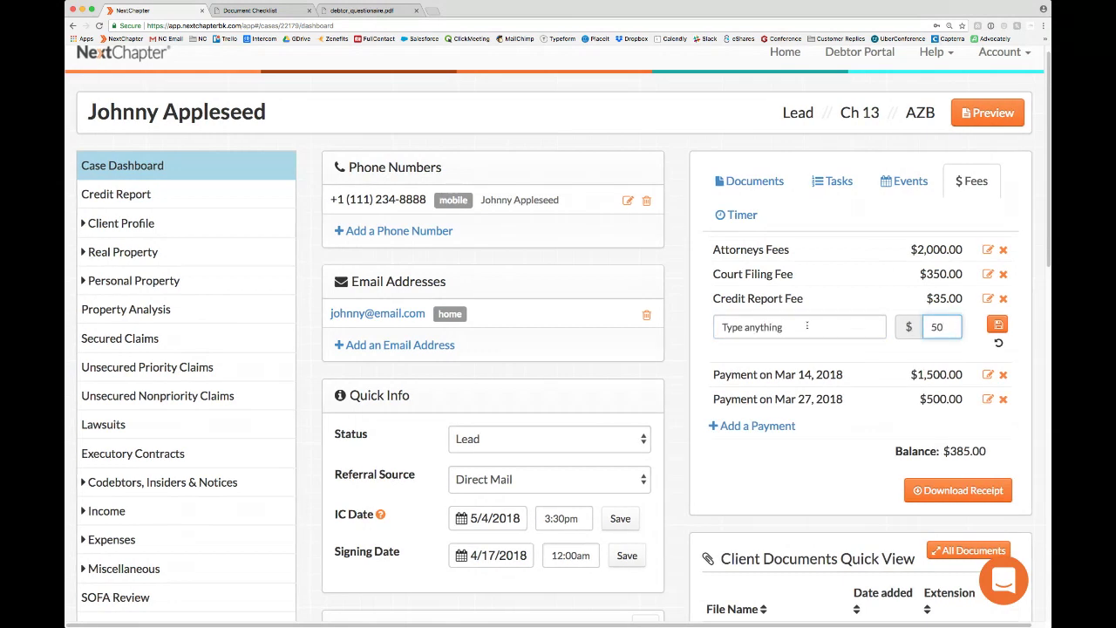
left_click(999, 324)
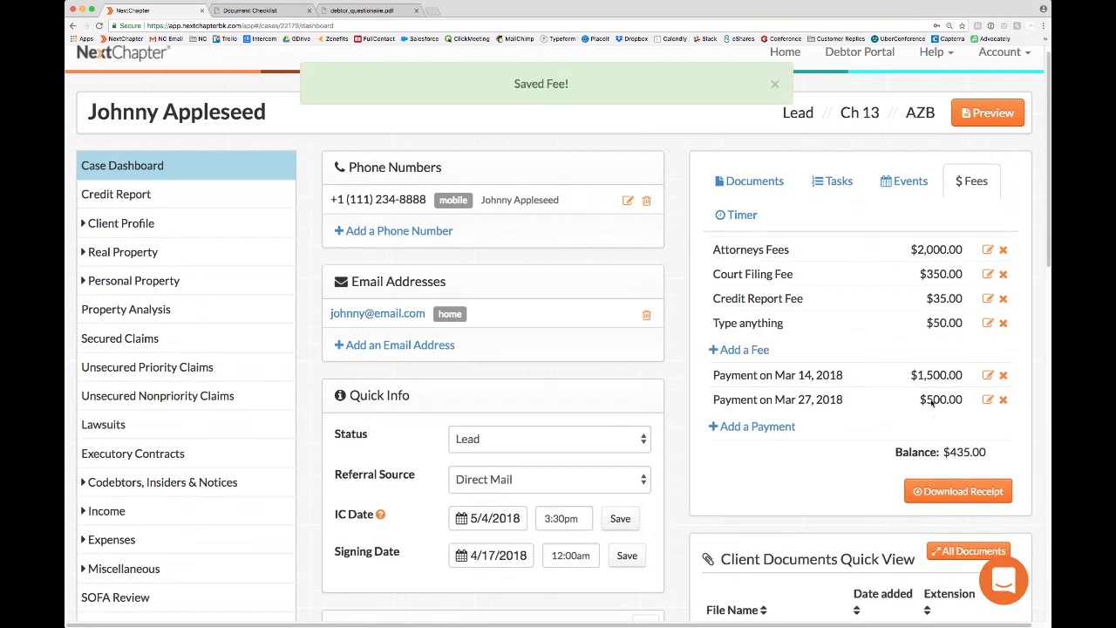
Open the case's fee/payment receipt, review its line items and balance, and close it.
left_click(974, 492)
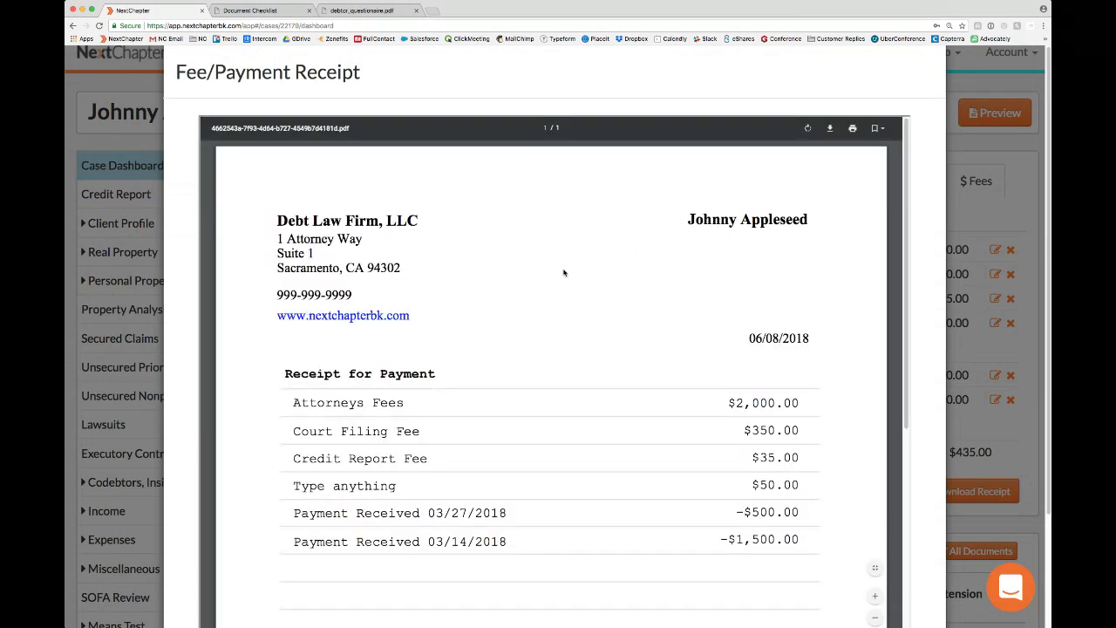
scroll(565, 273, "down", 1)
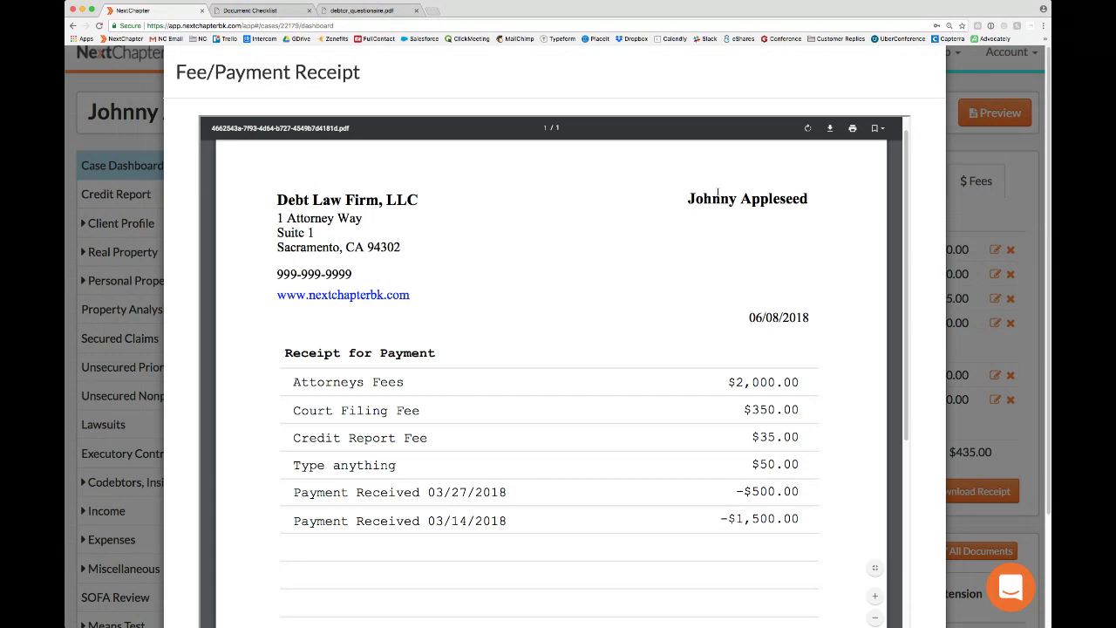
scroll(723, 274, "down", 2)
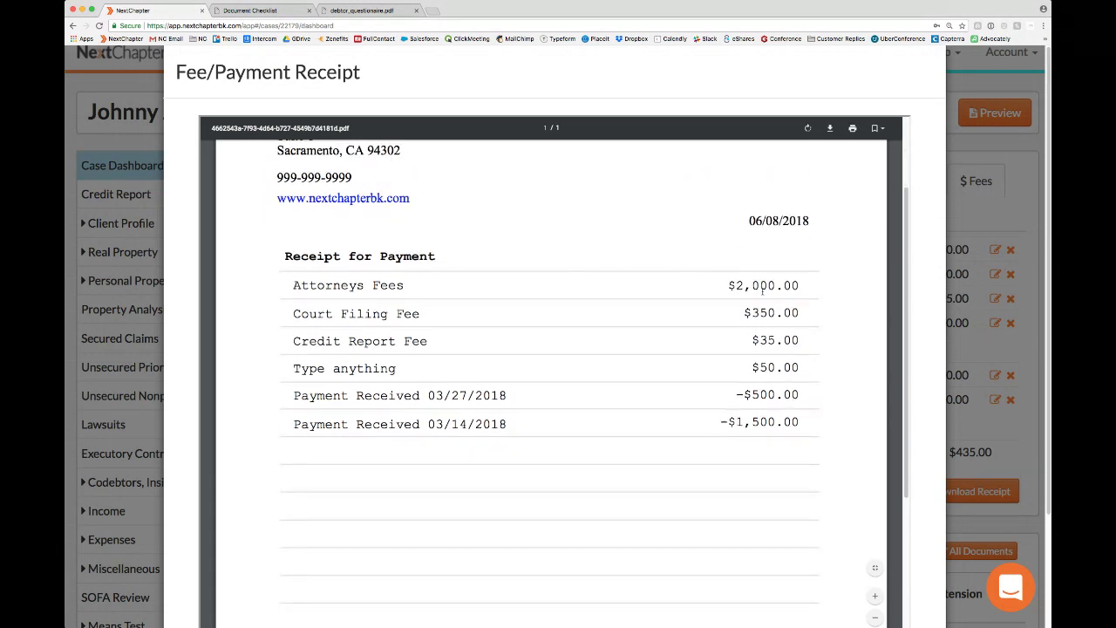
scroll(756, 340, "down", 3)
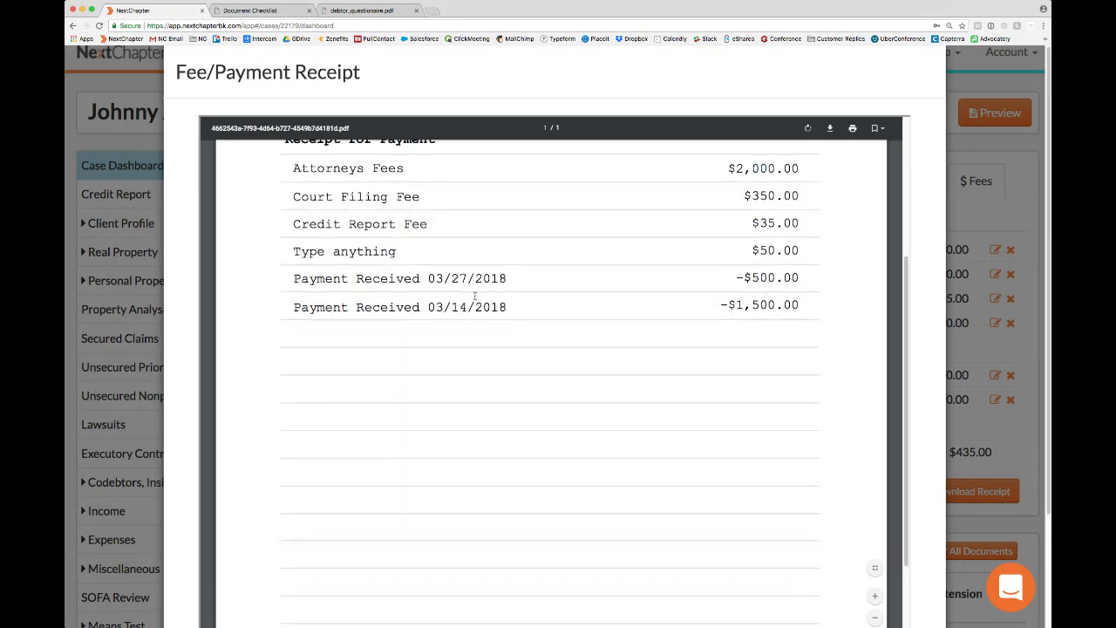
scroll(481, 299, "down", 5)
scroll(484, 317, "down", 1)
left_click_drag(753, 475, 800, 475)
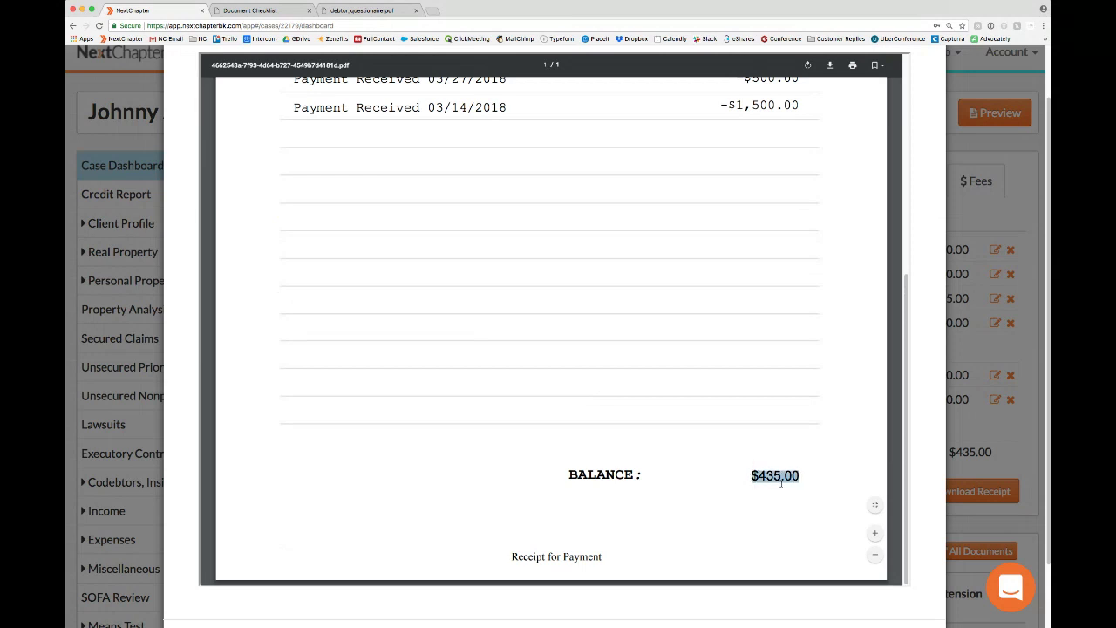
scroll(825, 367, "up", 5)
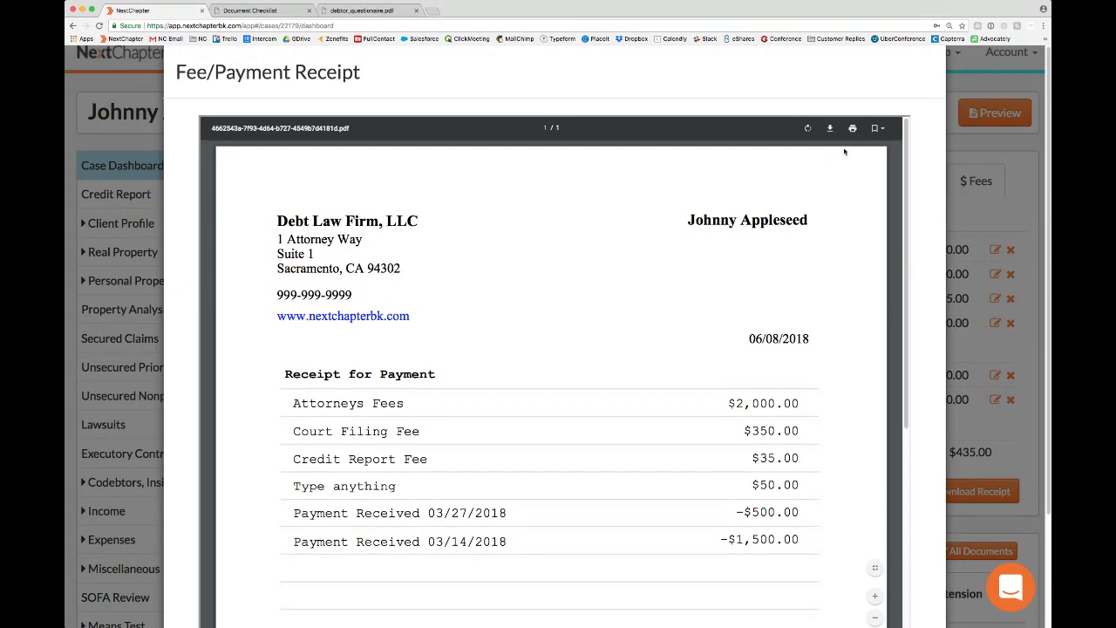
scroll(791, 276, "down", 10)
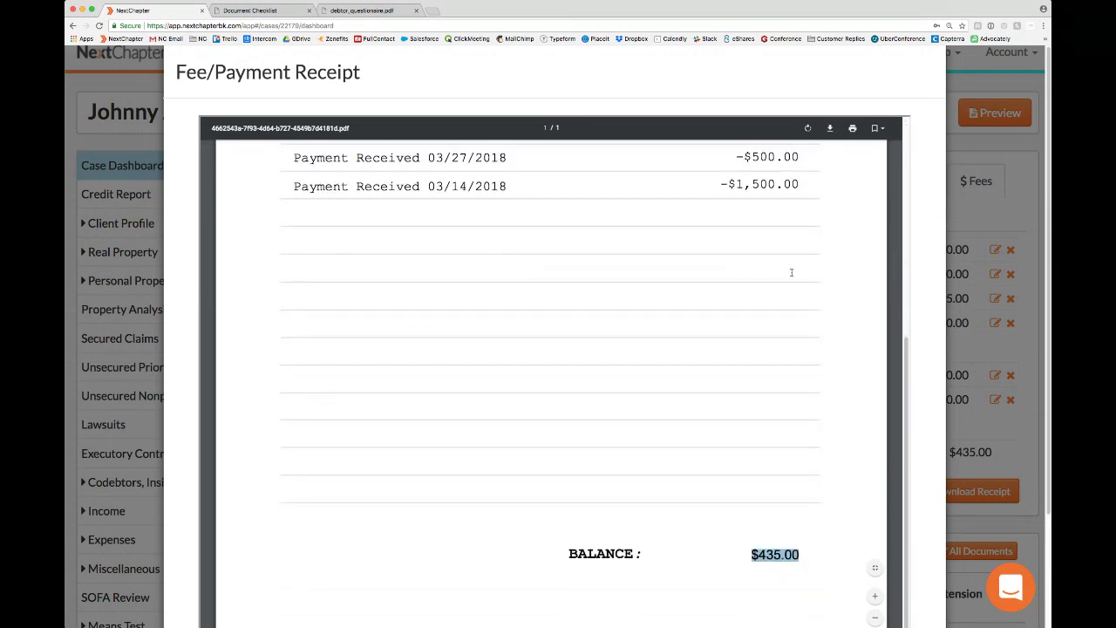
scroll(799, 335, "up", 10)
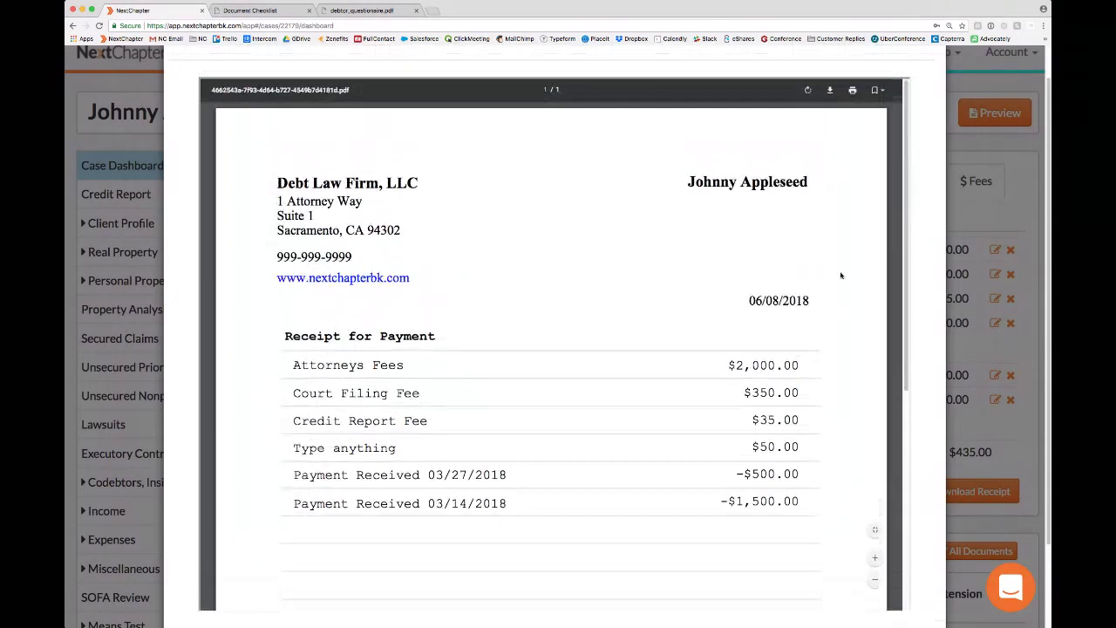
left_click(958, 213)
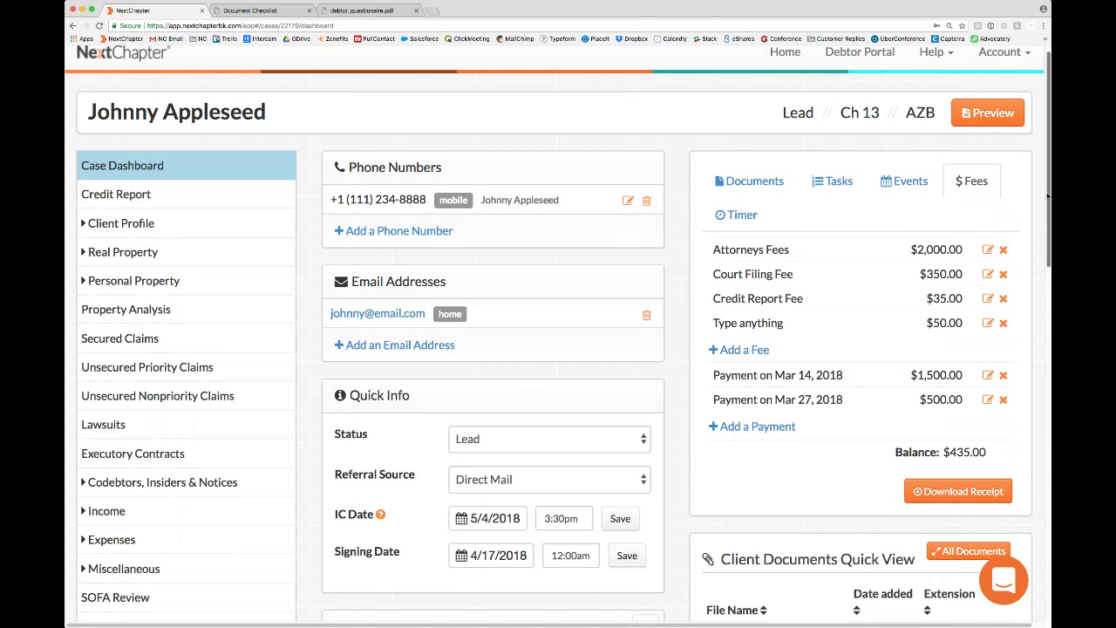
Return to the home page, look through the recent cases and open the full case list.
scroll(828, 149, "up", 1)
left_click(780, 75)
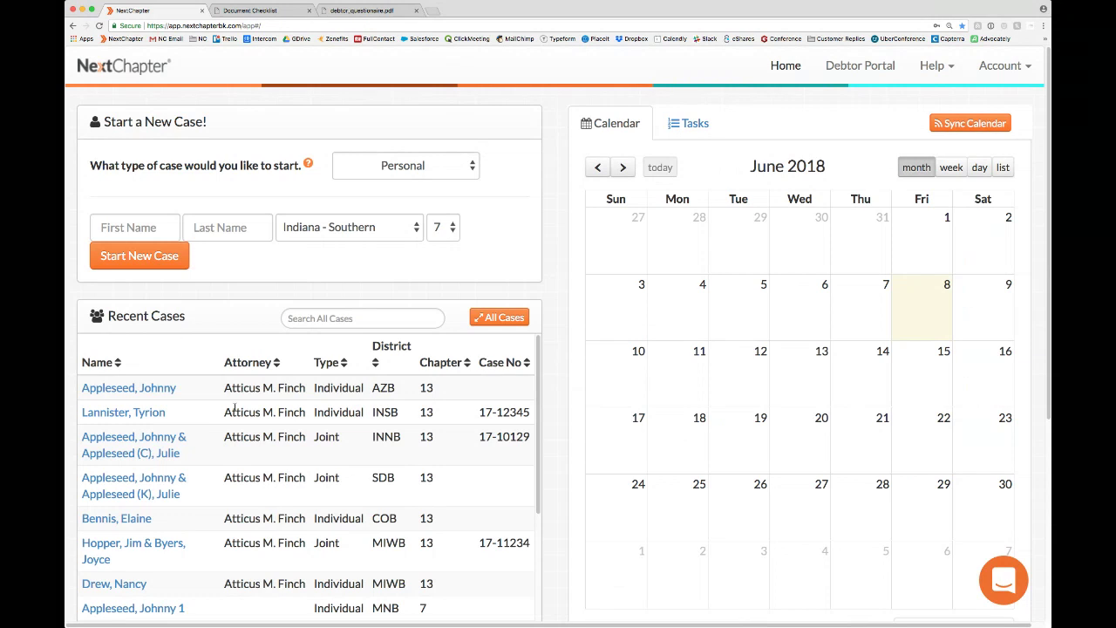
scroll(232, 407, "down", 1)
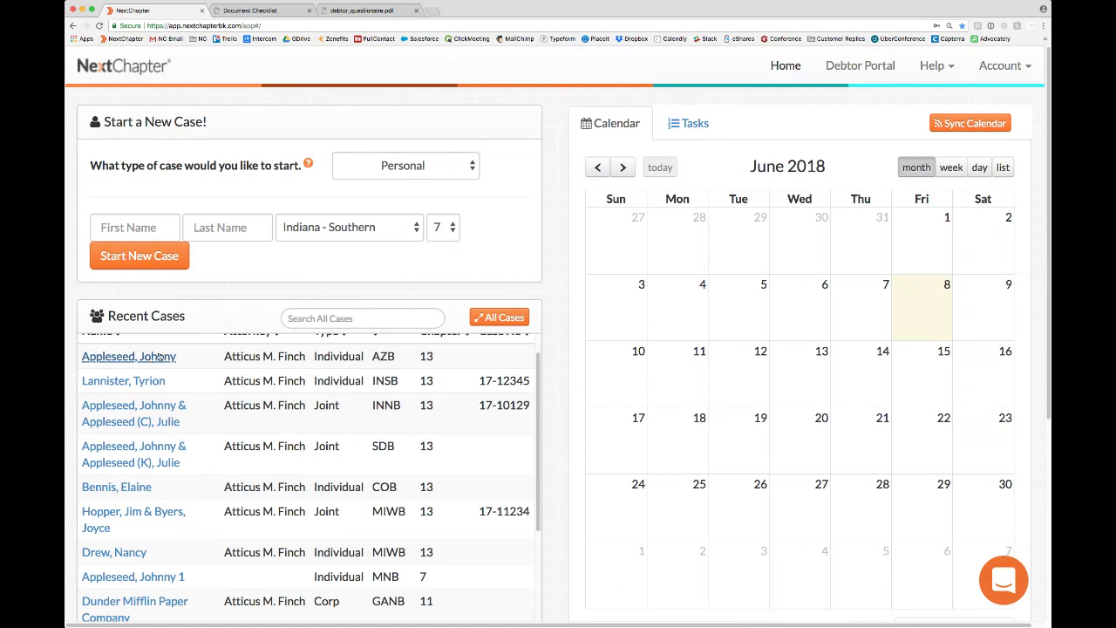
left_click(502, 319)
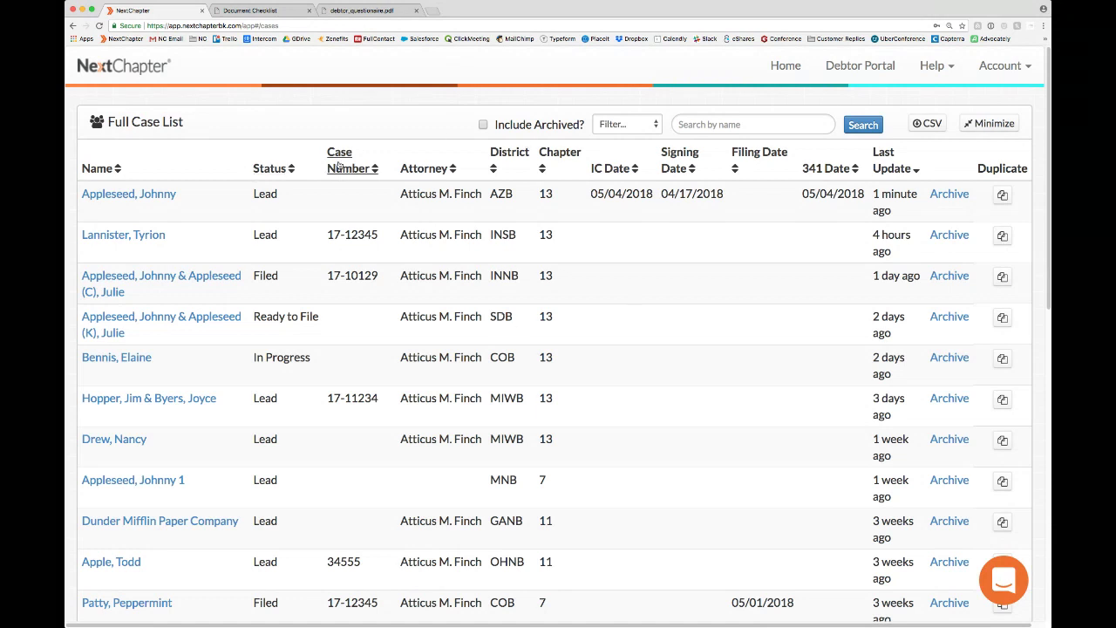
Sort the full case list by status in descending order, and again by attorney in descending order.
left_click(273, 169)
left_click(272, 170)
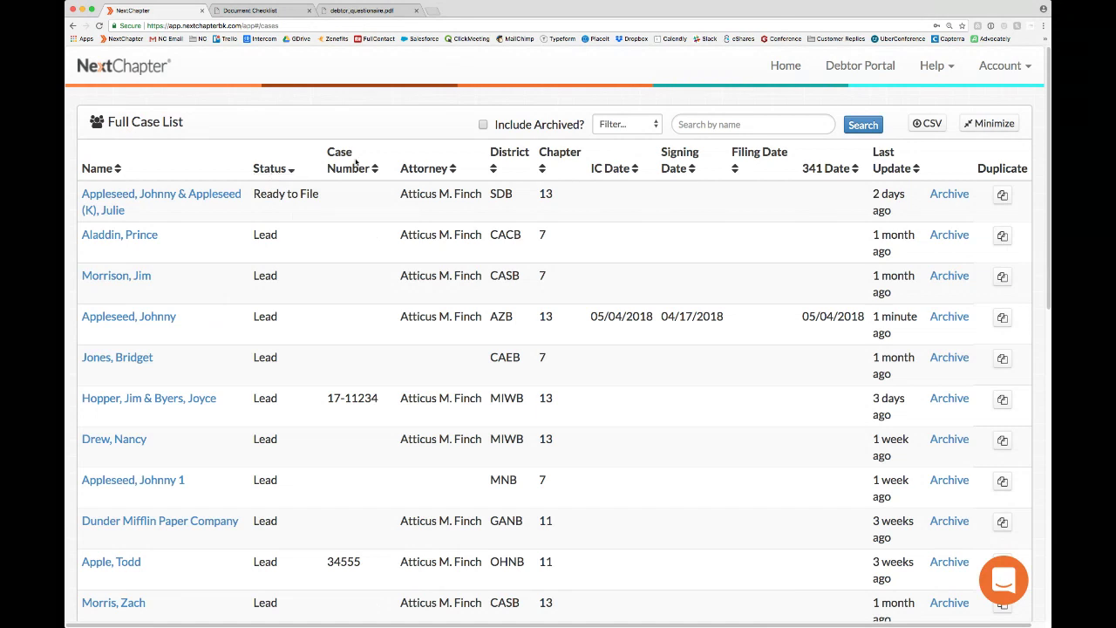
left_click(425, 170)
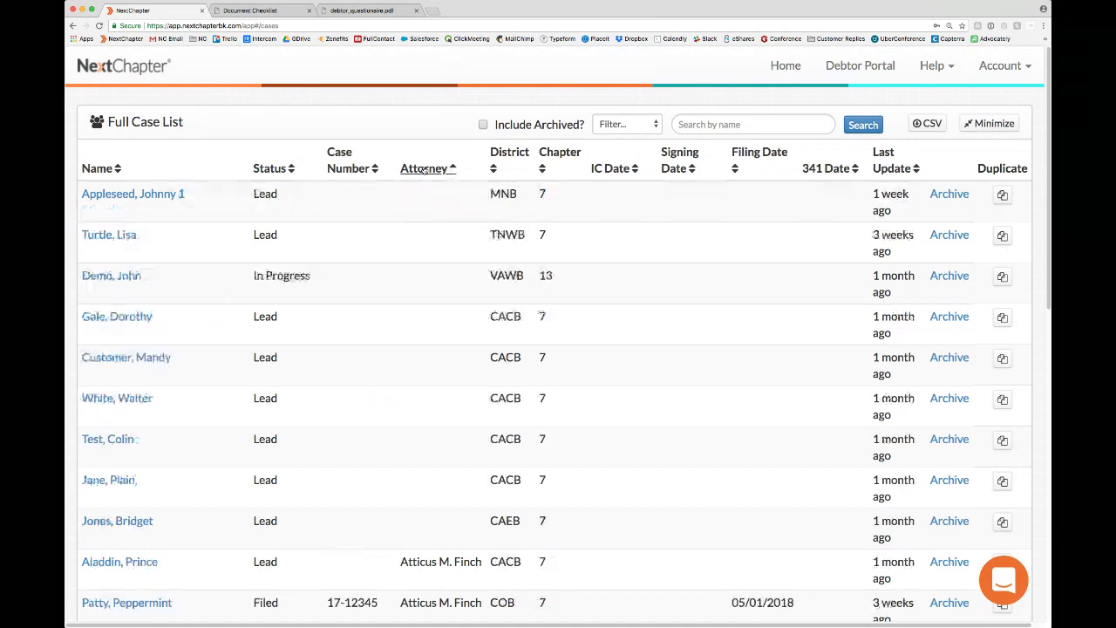
left_click(424, 170)
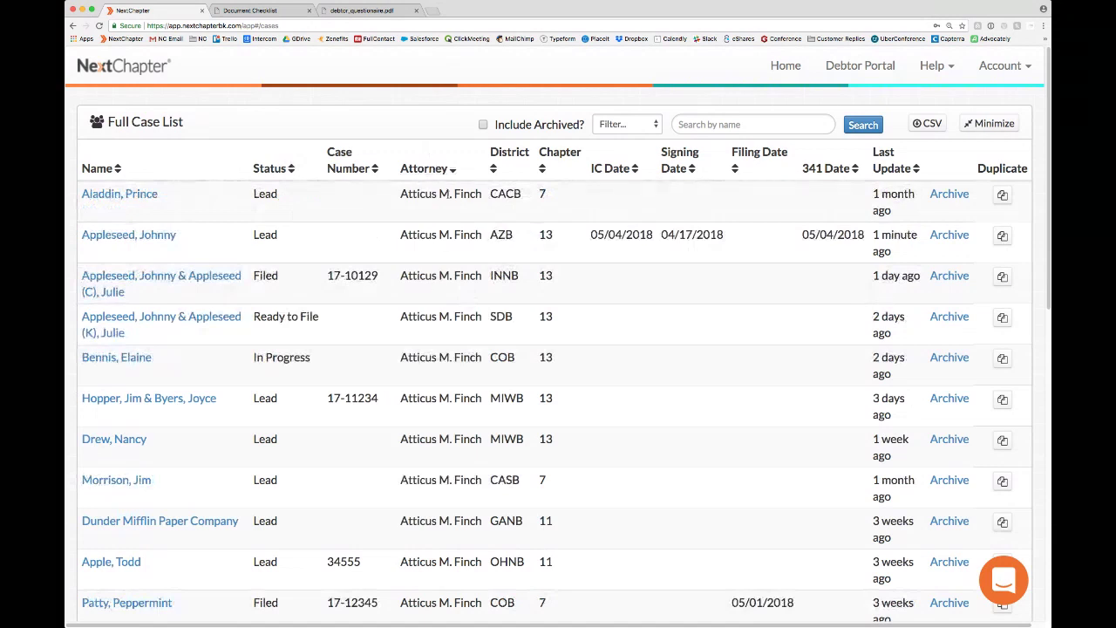
Filter the full case list to Filed cases and sort them by last update, oldest first.
left_click(650, 129)
left_click(633, 205)
left_click(861, 124)
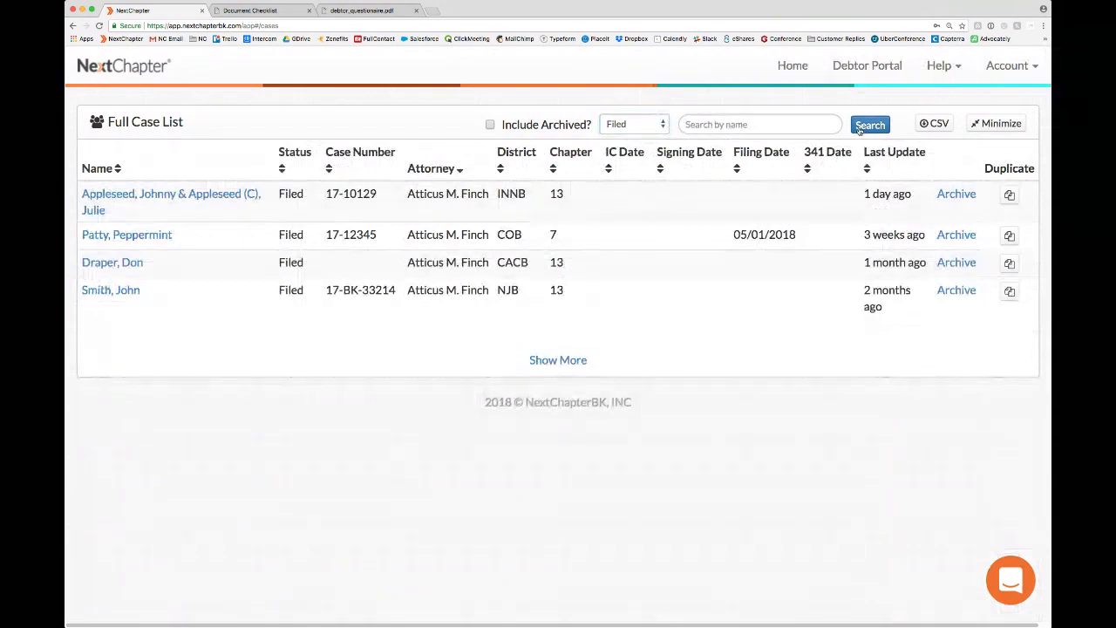
left_click(896, 154)
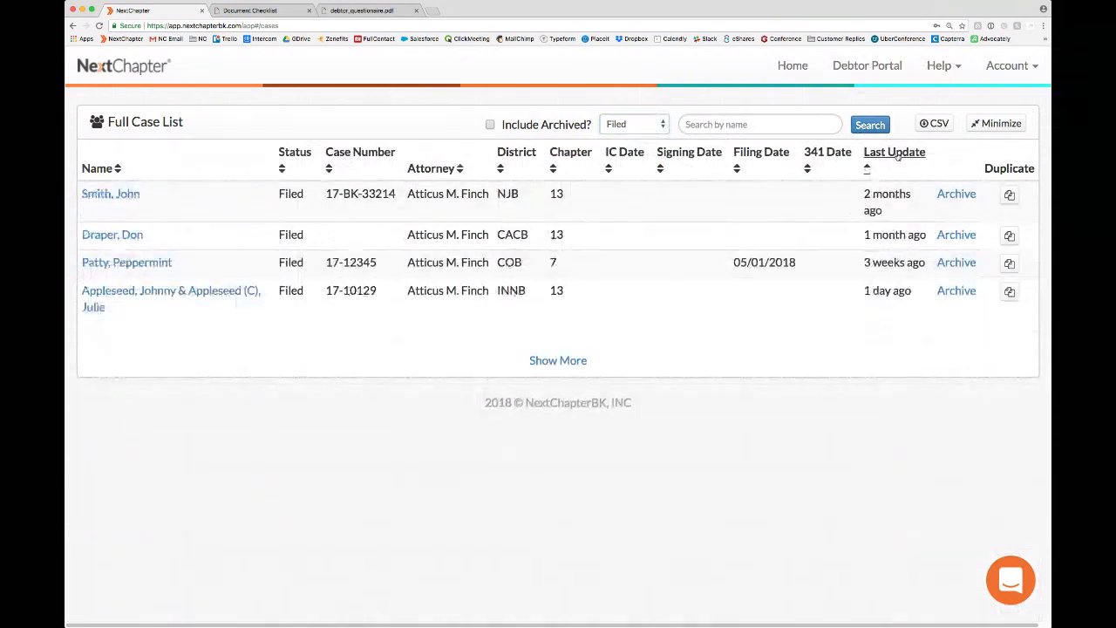
Change the case list filter to Lead, run the search and keep it sorted by last update, oldest first.
left_click(647, 129)
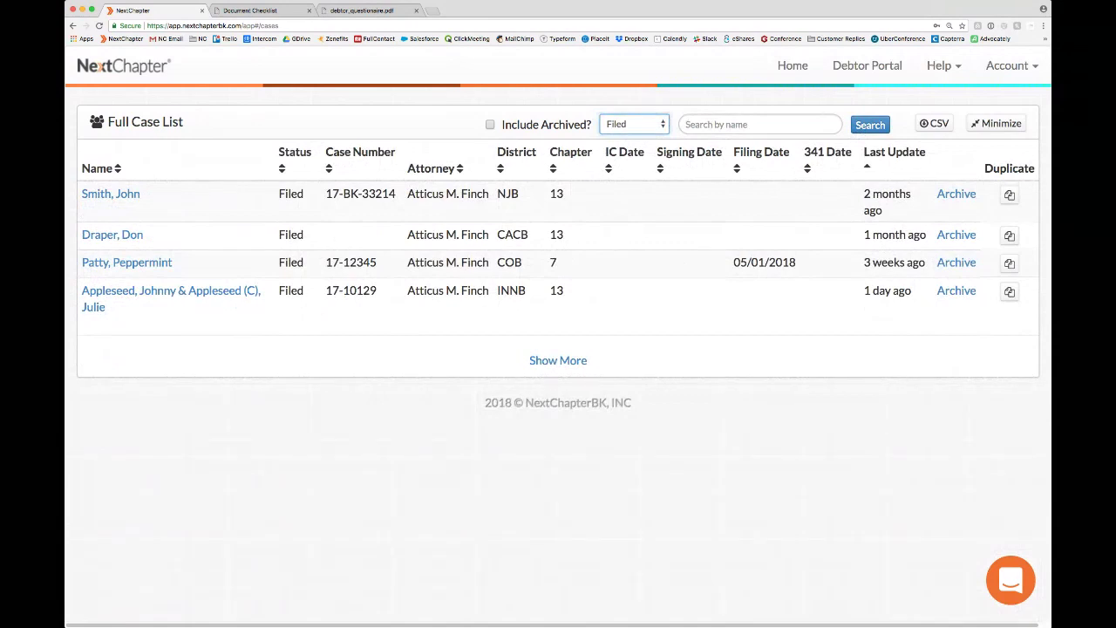
key("l")
left_click(870, 124)
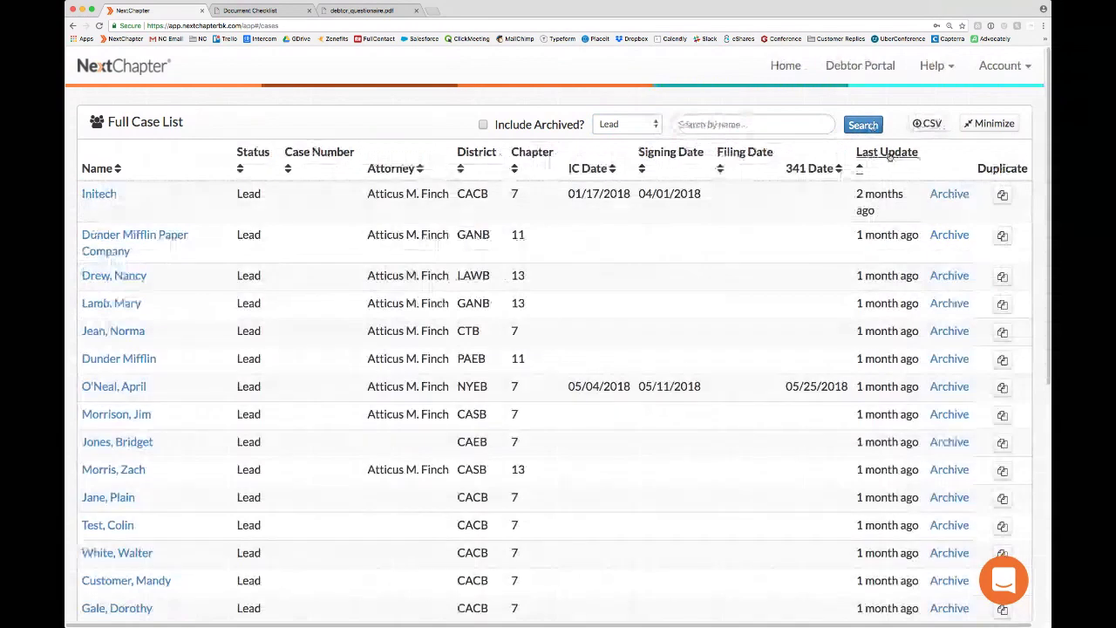
left_click(889, 156)
left_click(889, 155)
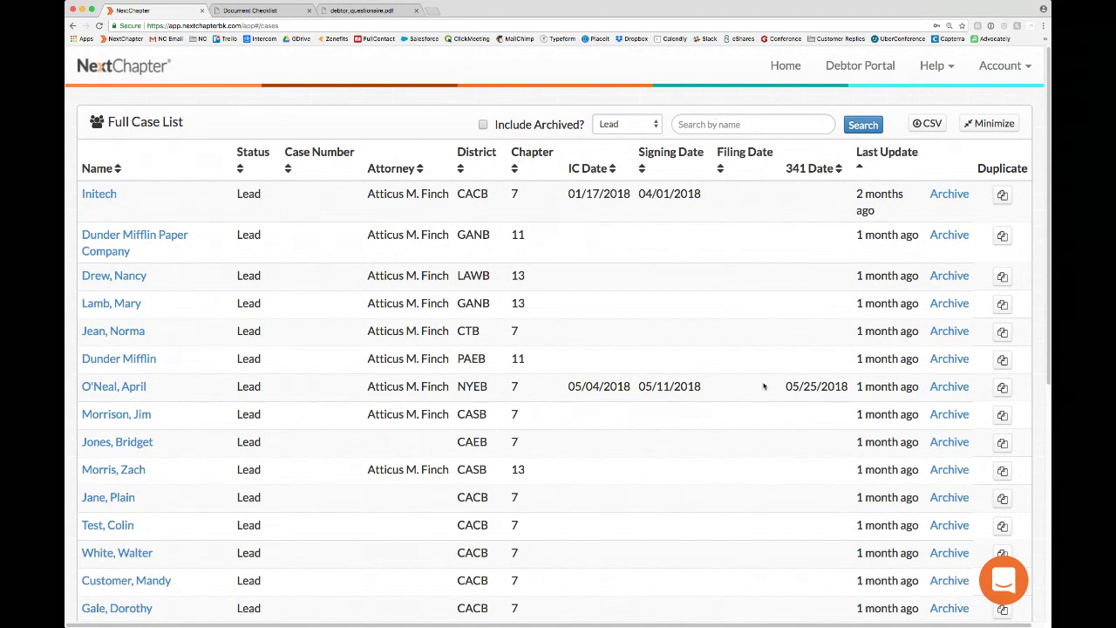
Export the case list as a CSV file, open the downloaded file and return to the case list.
left_click(931, 124)
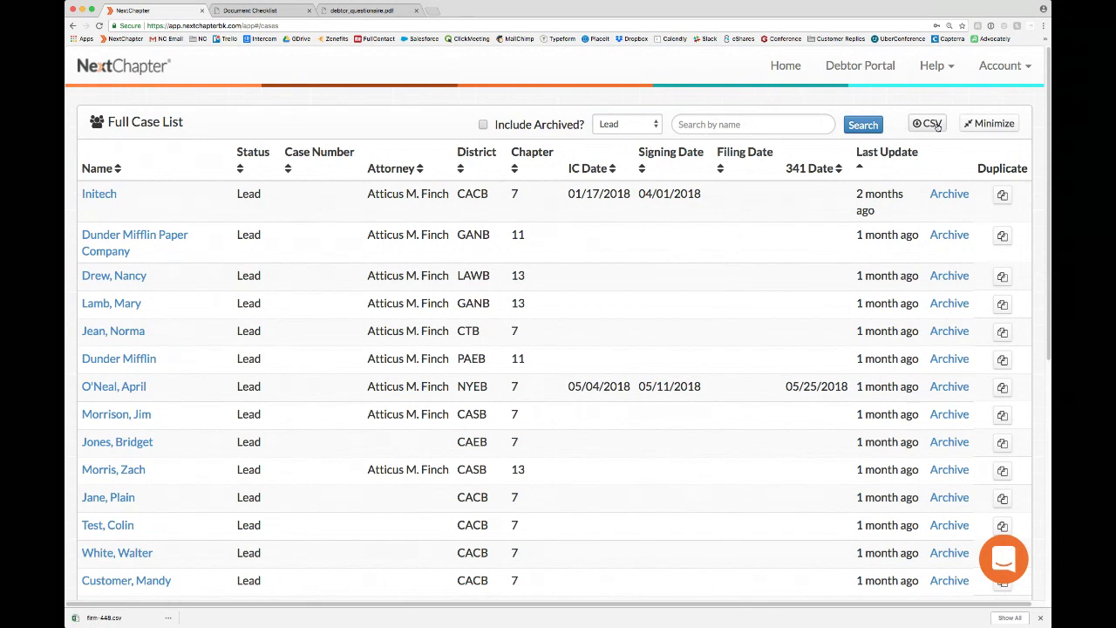
left_click(127, 619)
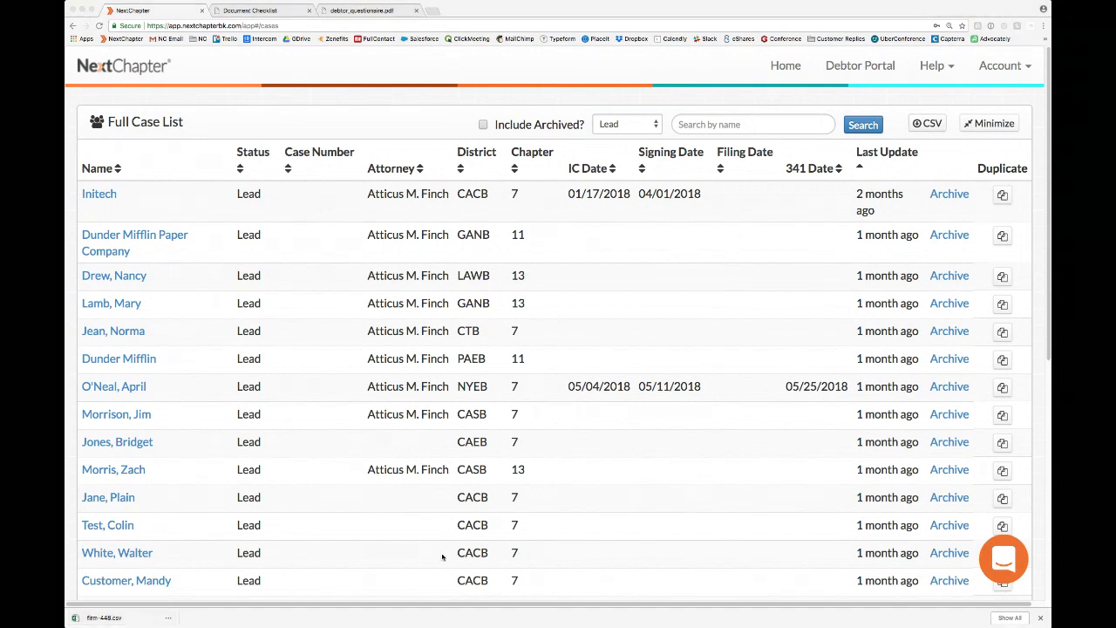
left_click(567, 548)
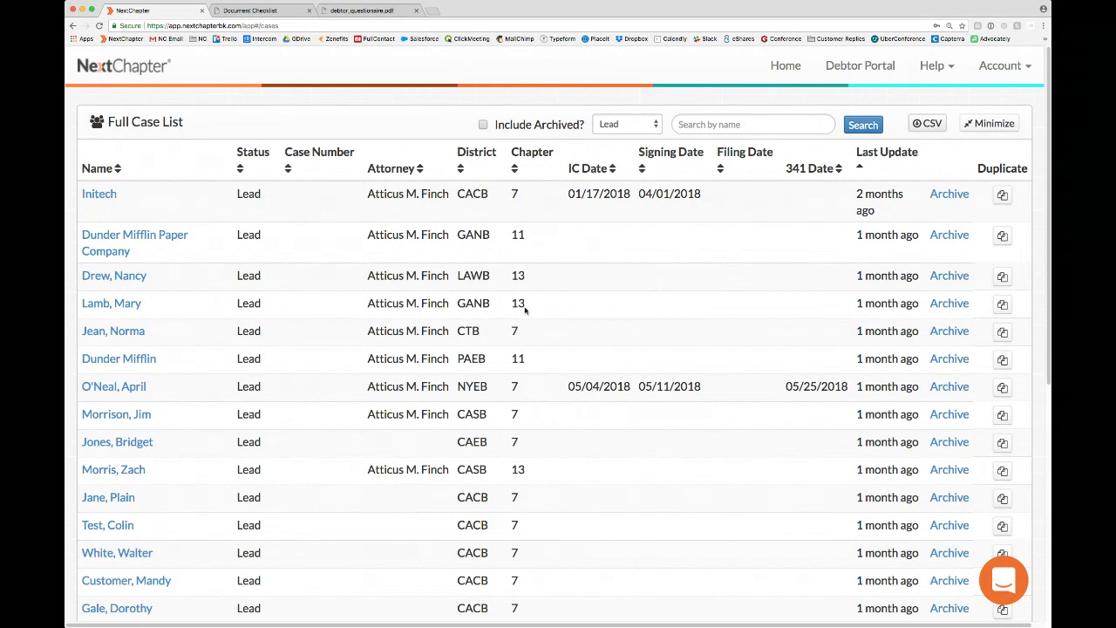
Return to the home page, reopen the individual Chapter 13 AZB case and find the comments on its dashboard.
left_click(796, 67)
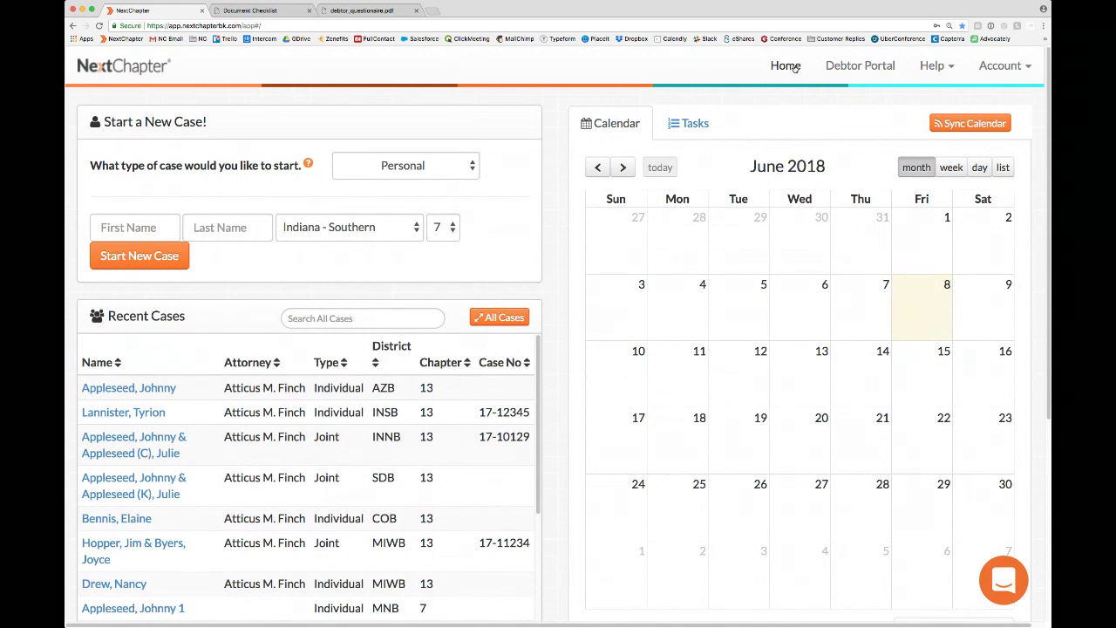
left_click(129, 390)
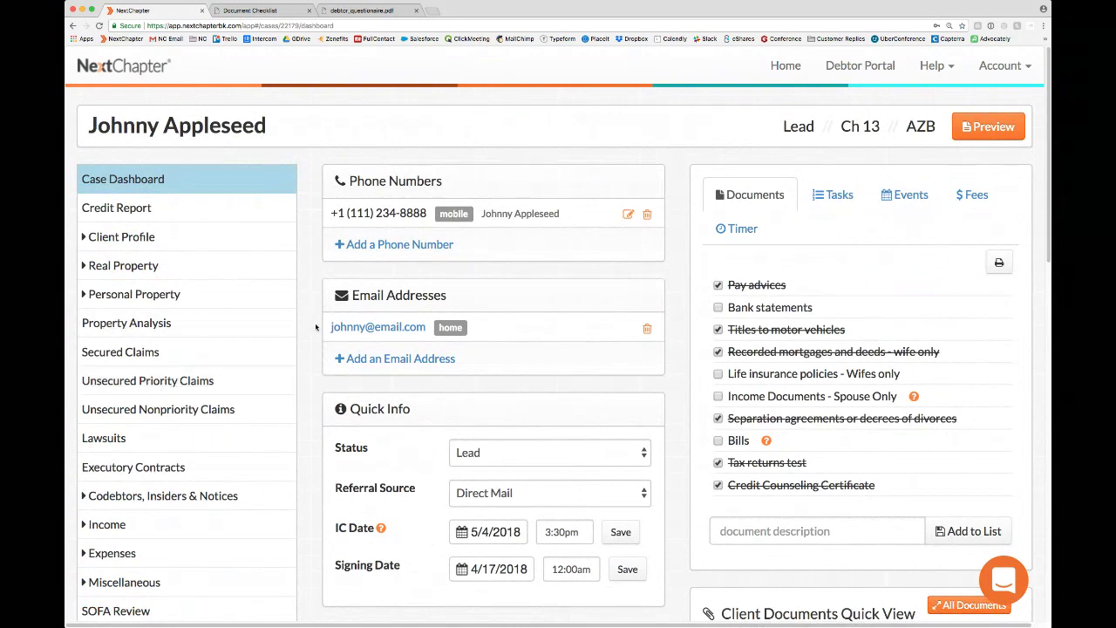
scroll(412, 472, "down", 5)
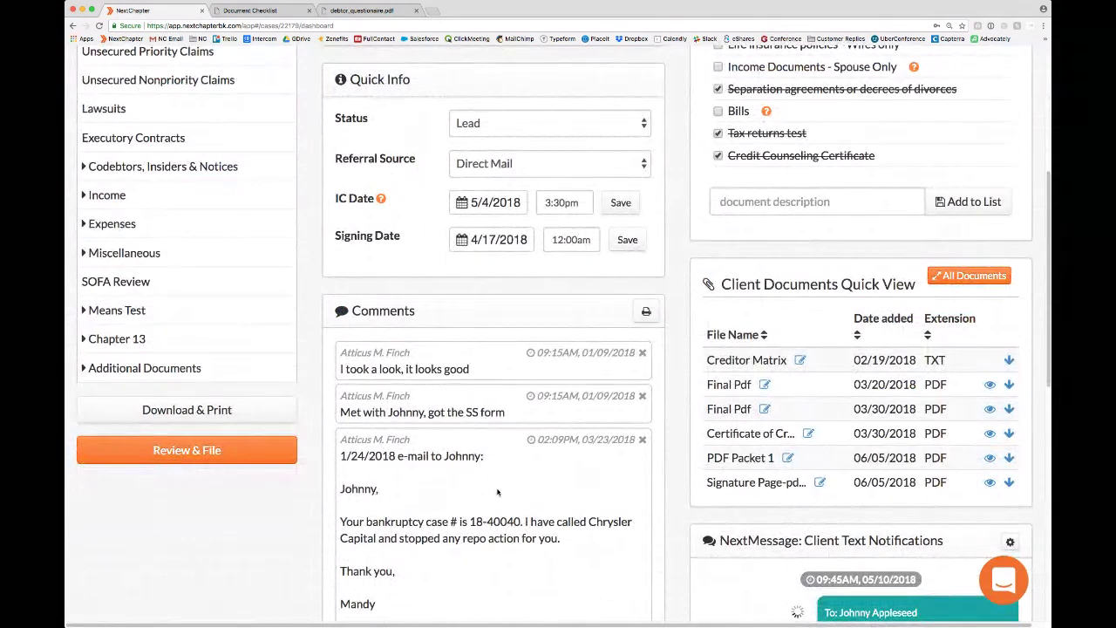
scroll(497, 489, "down", 1)
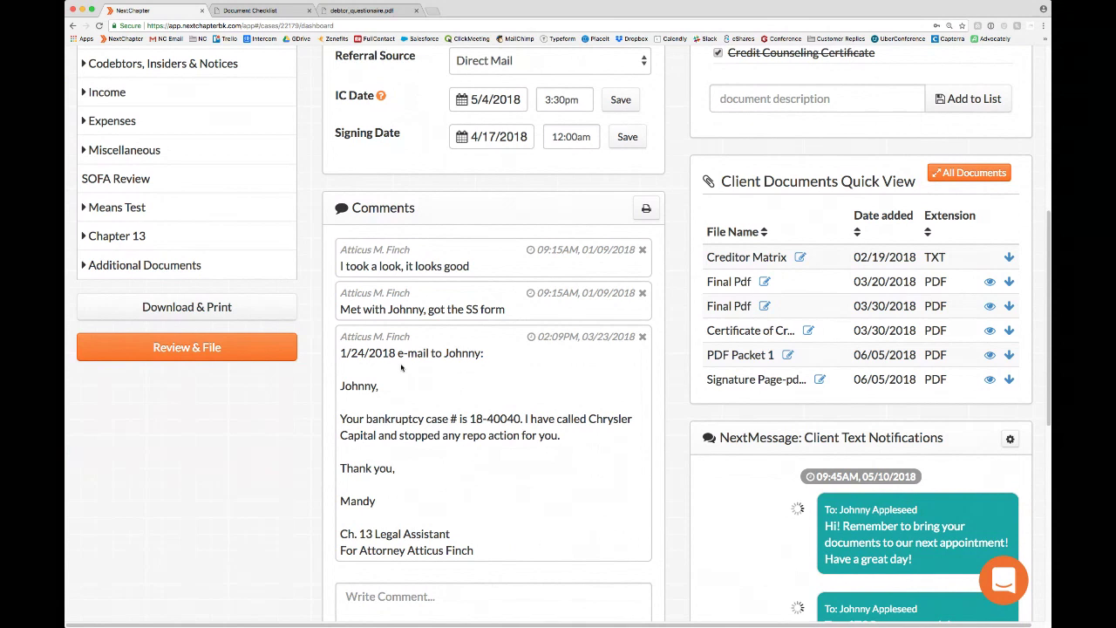
Examine the last comment's text, author and timestamp, open the printable version of the comments and close it.
left_click_drag(341, 353, 499, 547)
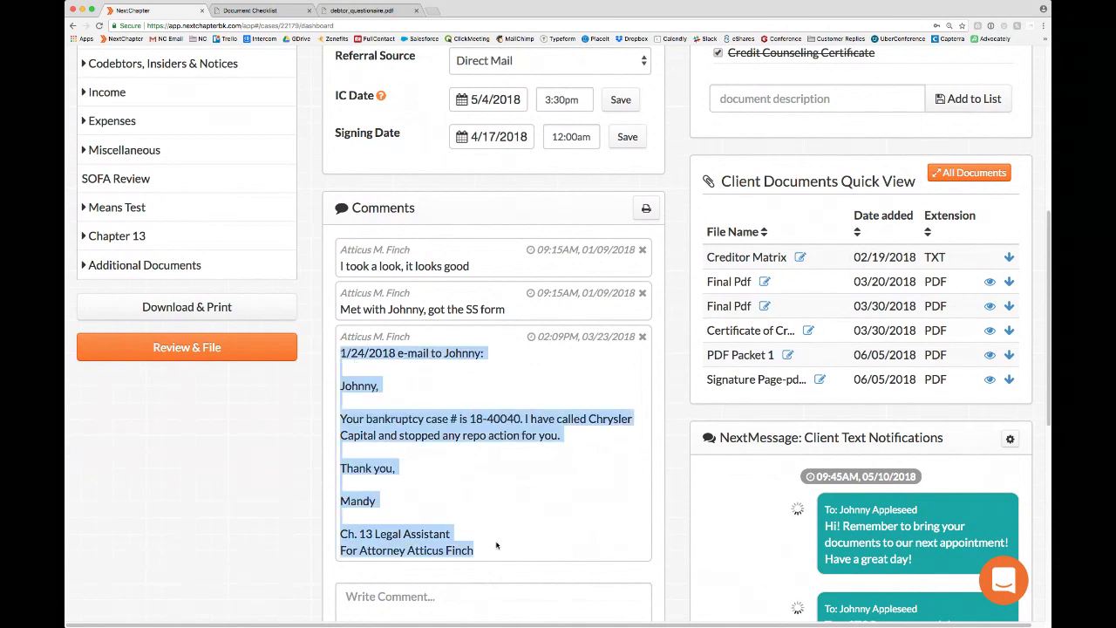
left_click(496, 544)
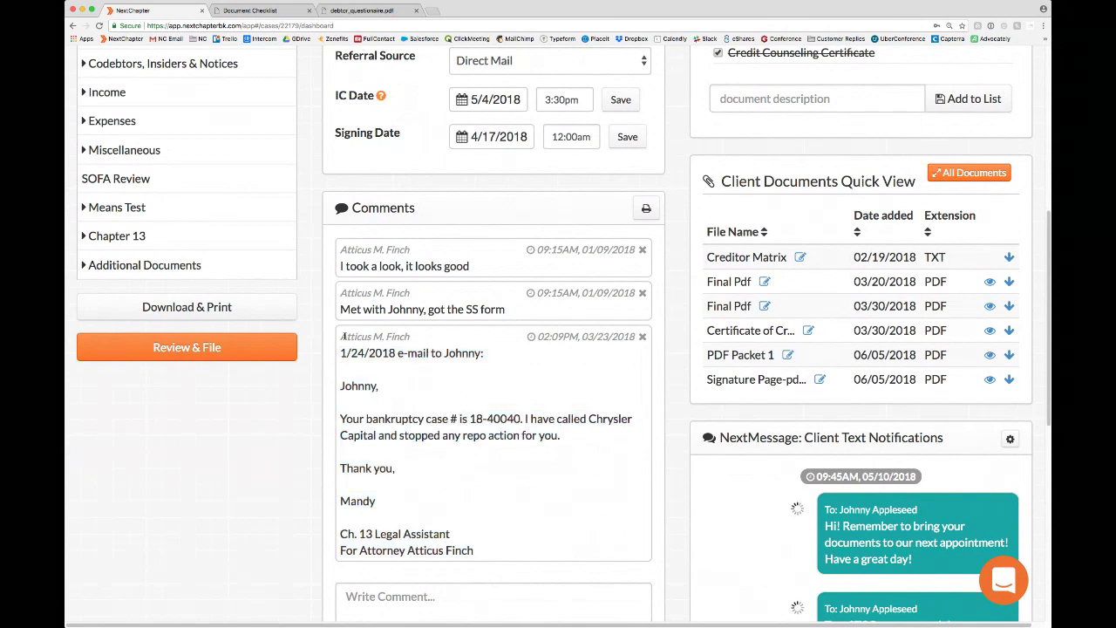
left_click_drag(344, 337, 411, 342)
left_click(410, 344)
left_click_drag(541, 337, 628, 336)
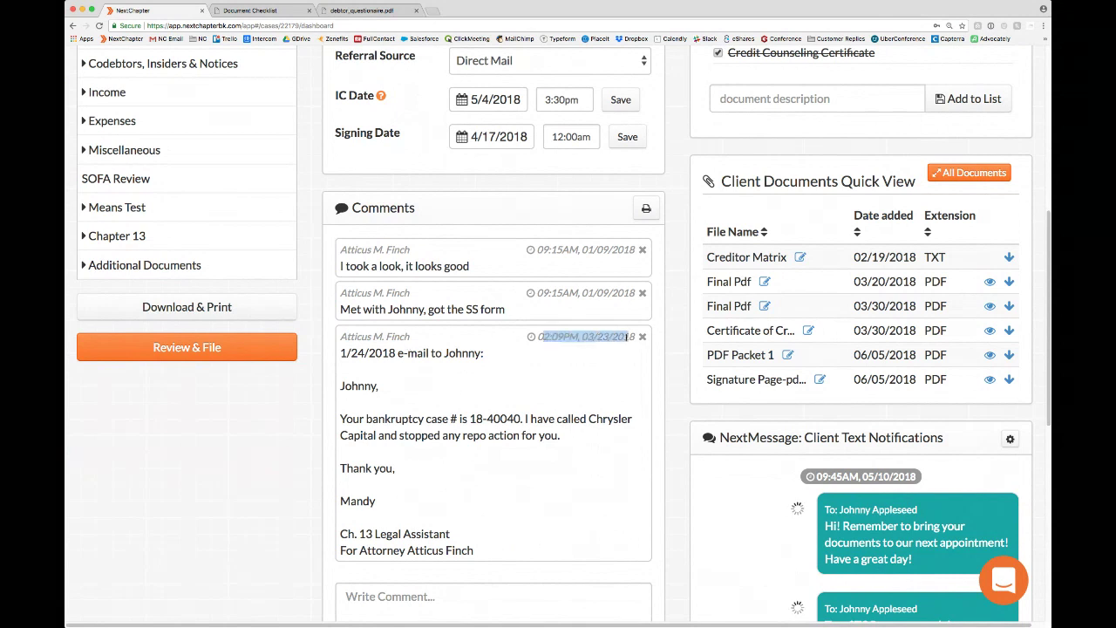
left_click(626, 337)
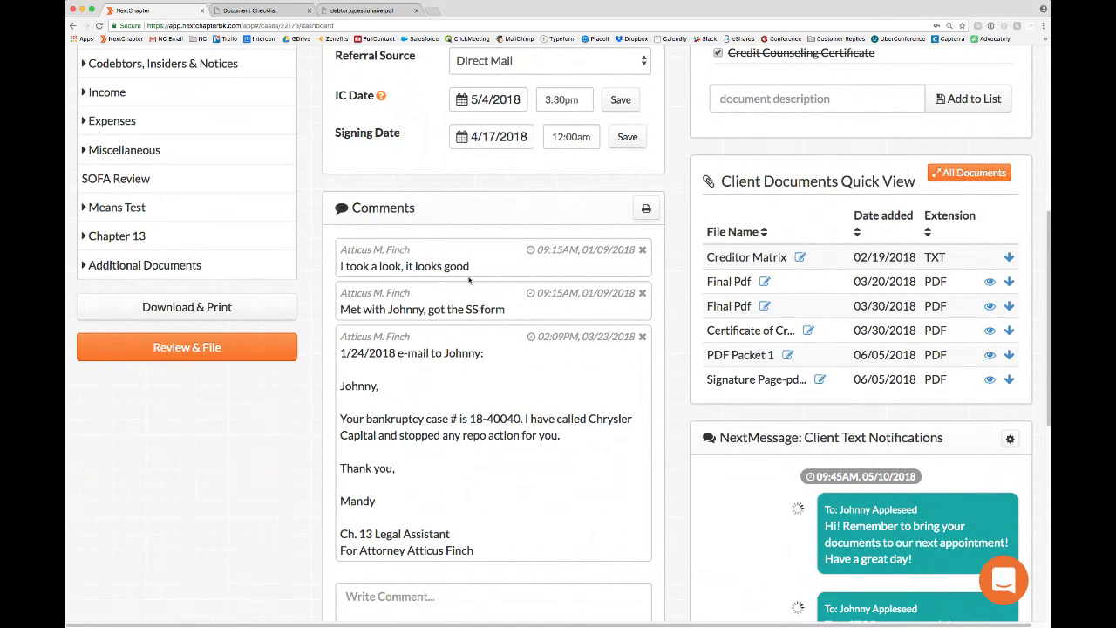
left_click(646, 212)
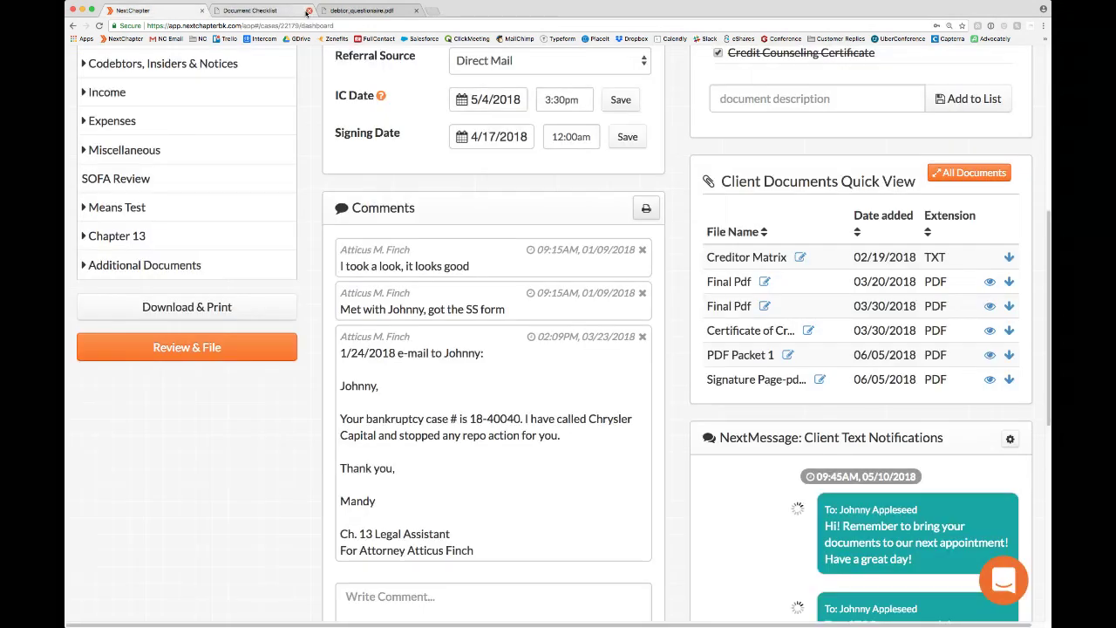
left_click(308, 10)
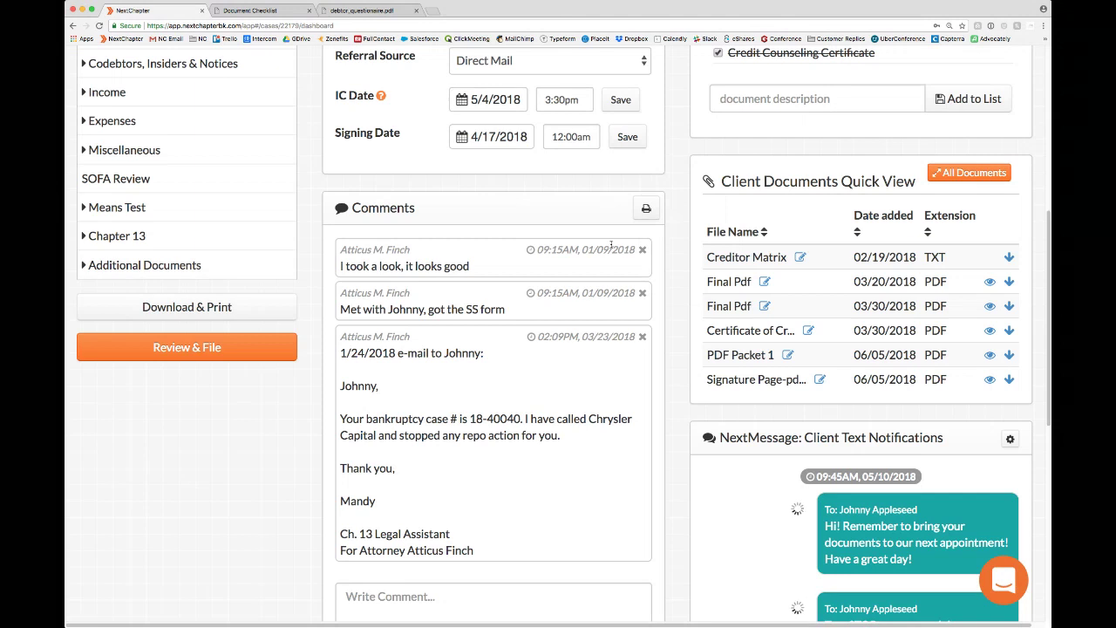
Look over the case dashboard, including contact details, quick info, comments, document lists, text notifications and the Debtor Portal invitation.
scroll(610, 245, "up", 3)
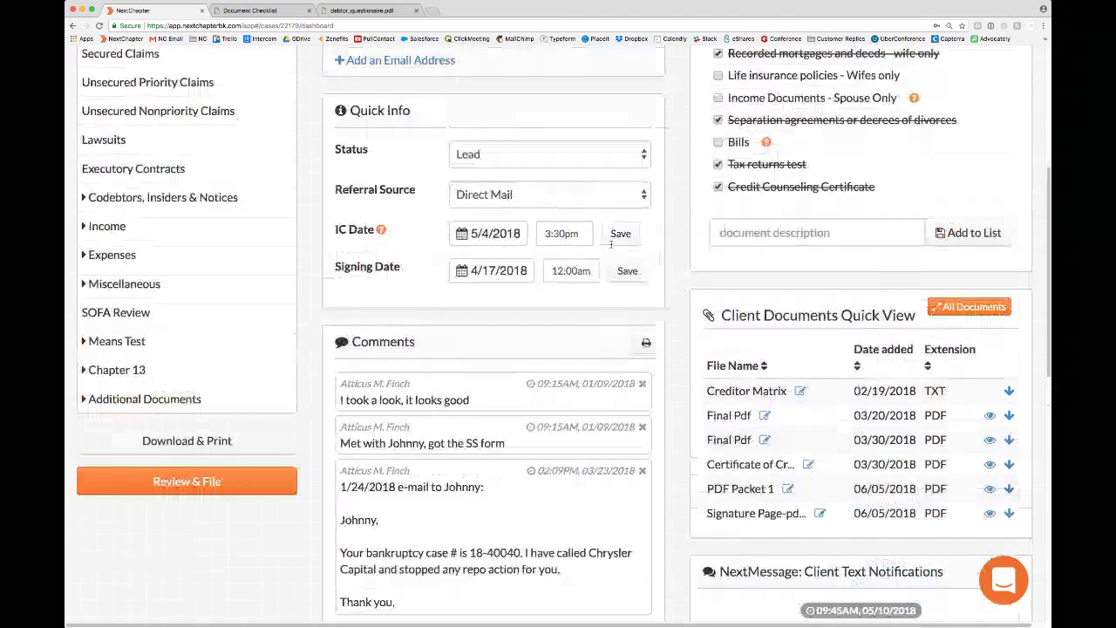
scroll(611, 245, "up", 7)
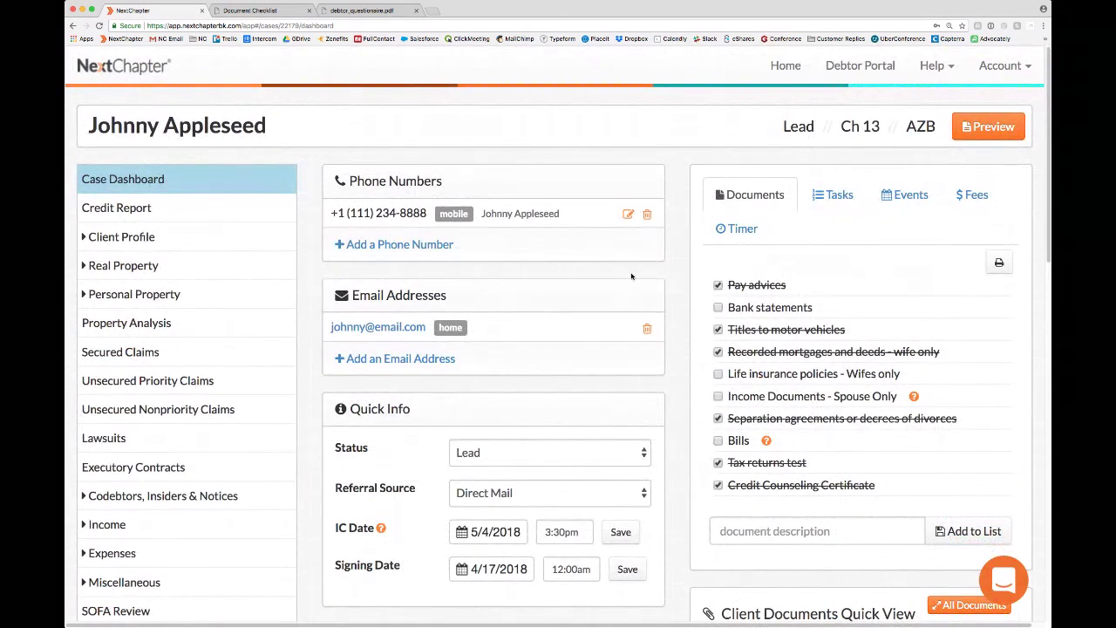
scroll(640, 277, "down", 2)
scroll(640, 277, "down", 1)
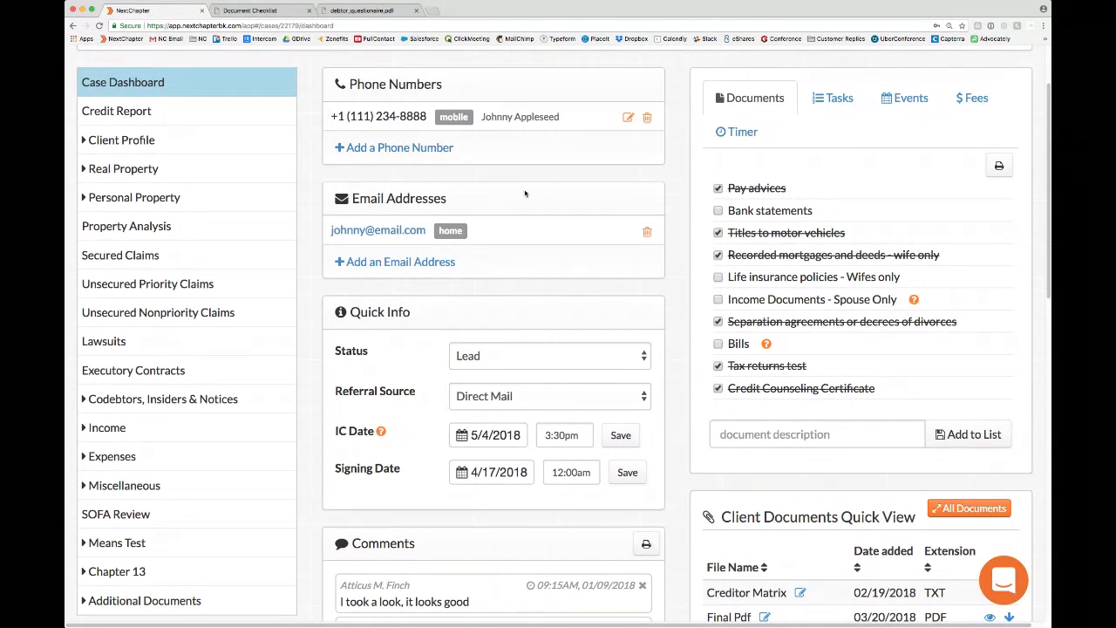
scroll(525, 194, "down", 5)
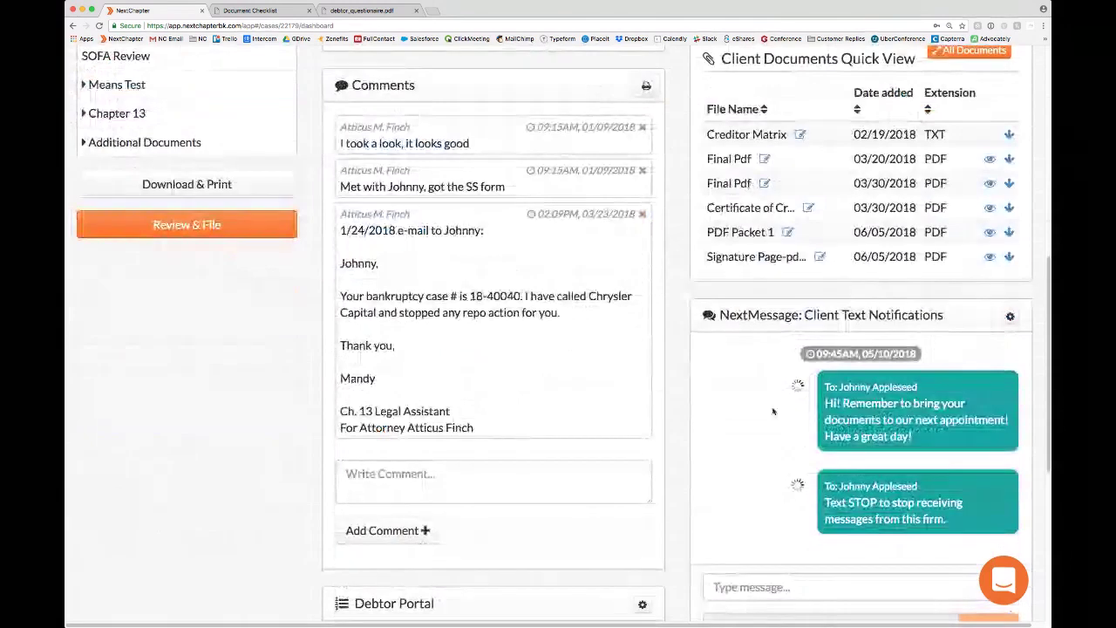
scroll(572, 358, "up", 3)
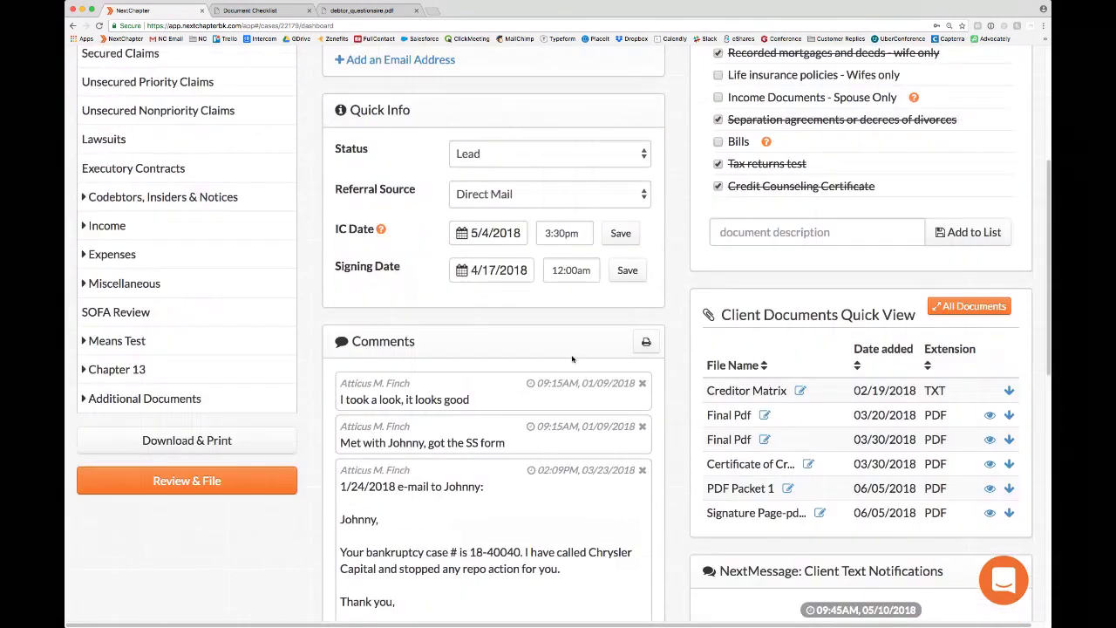
scroll(572, 359, "up", 4)
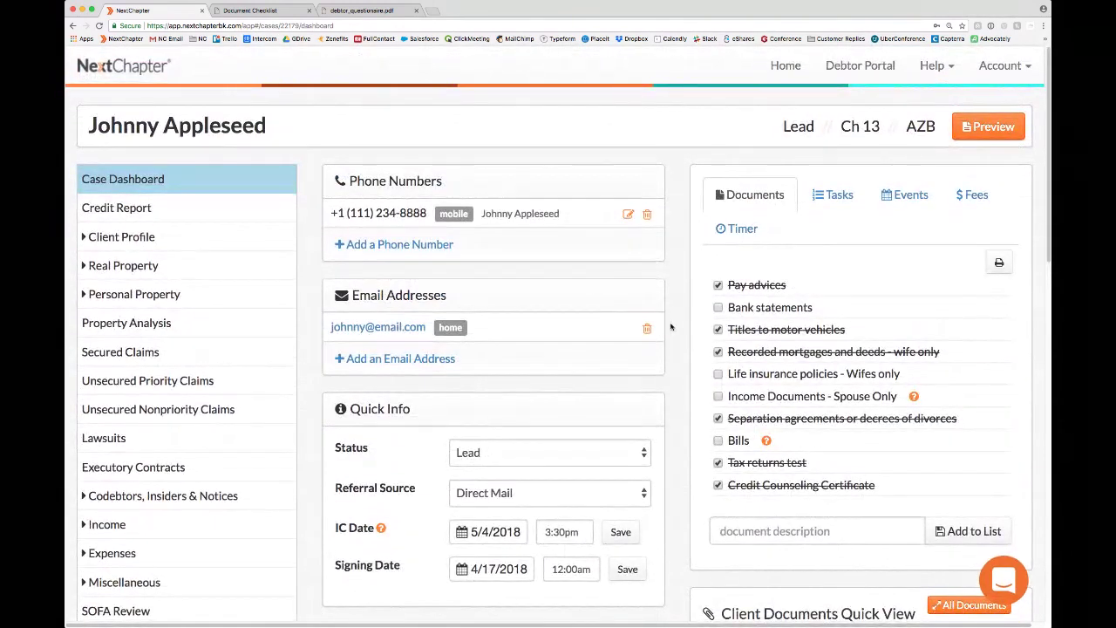
scroll(670, 327, "down", 7)
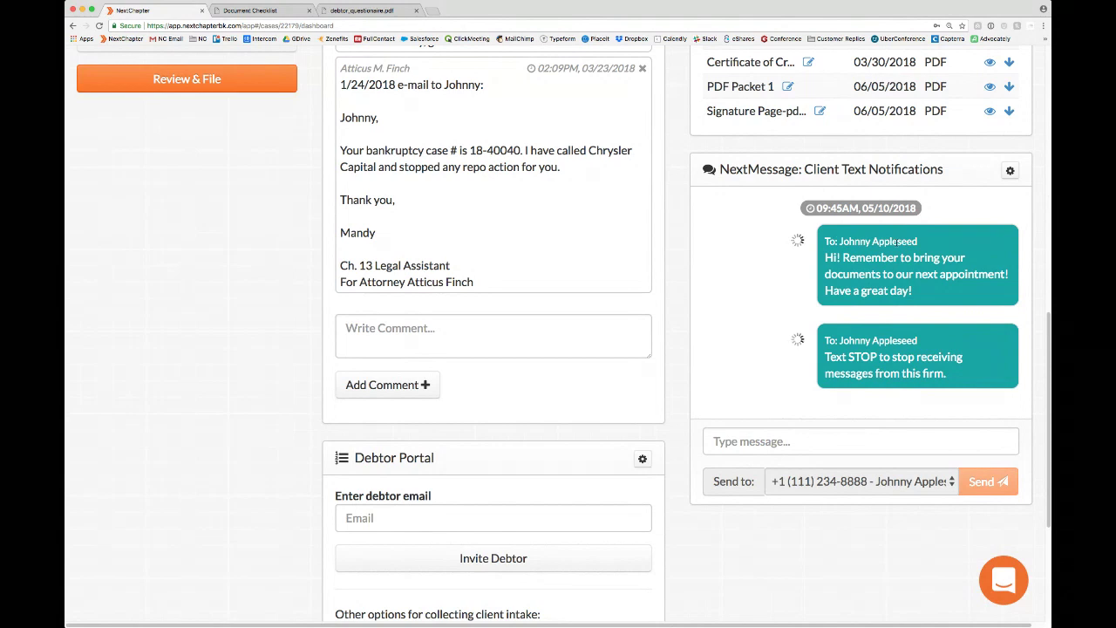
scroll(897, 245, "up", 1)
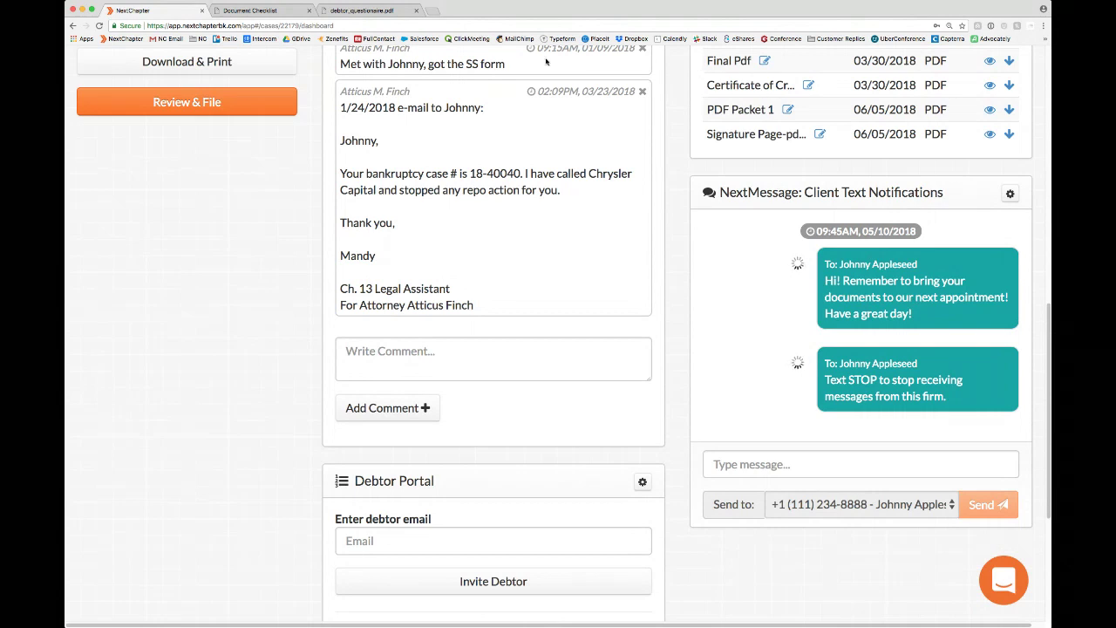
scroll(436, 130, "down", 1)
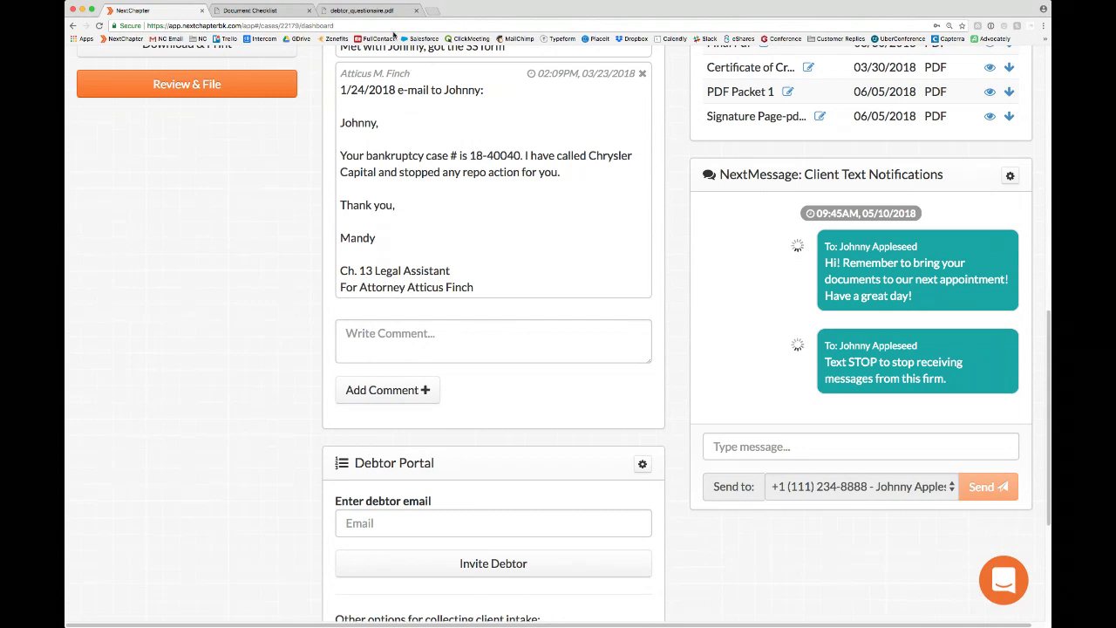
scroll(235, 166, "up", 10)
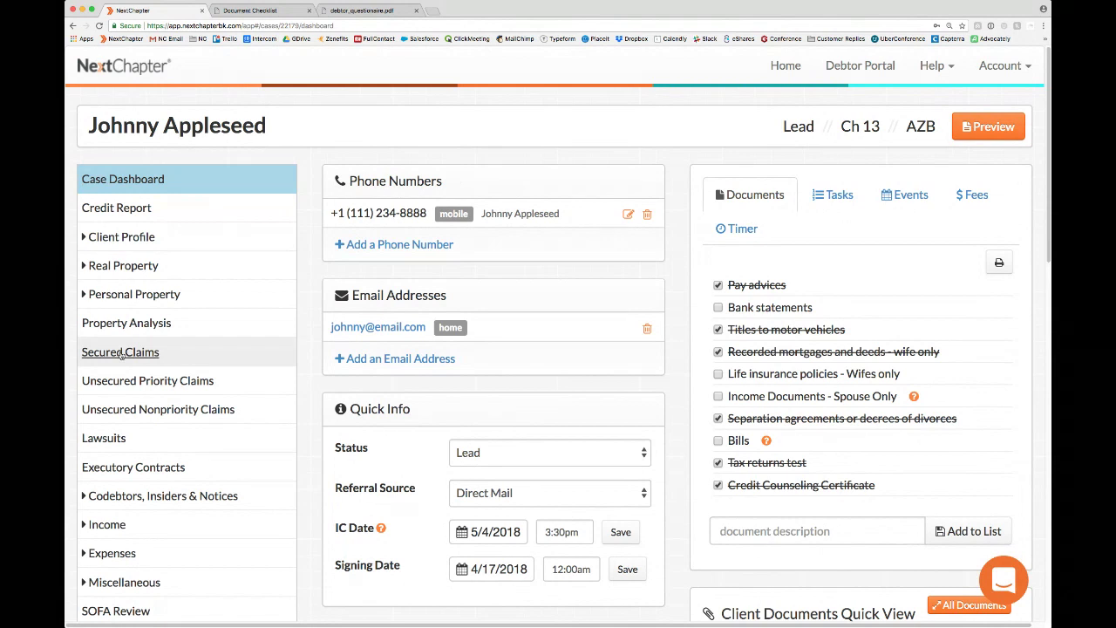
Open Miscellaneous Property under Personal Property and highlight the case ID and page name in its web address.
left_click(131, 293)
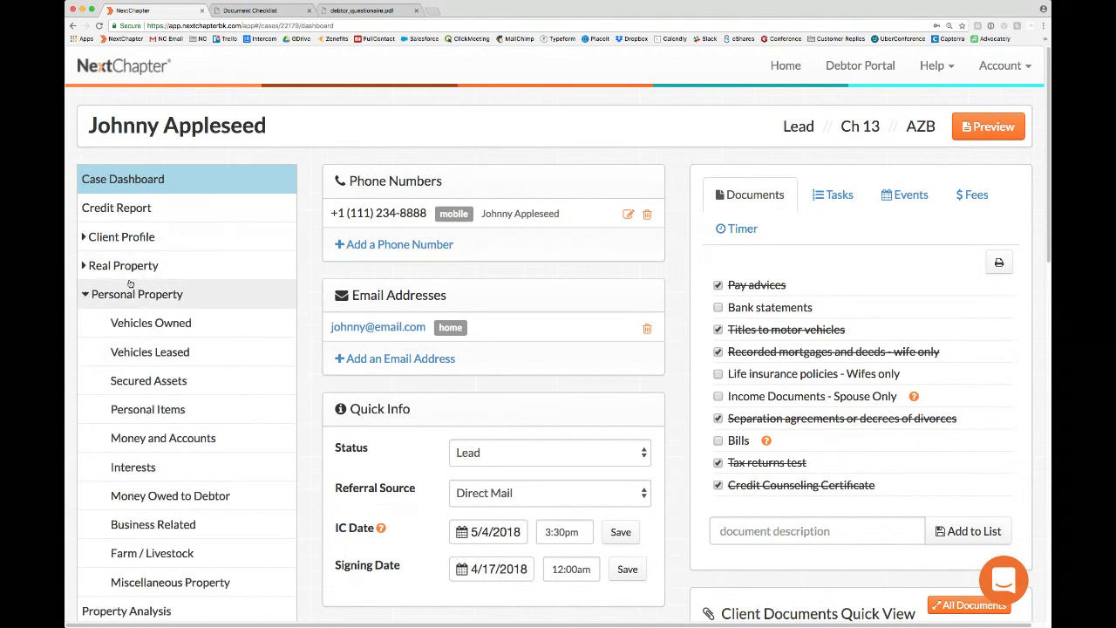
left_click(204, 583)
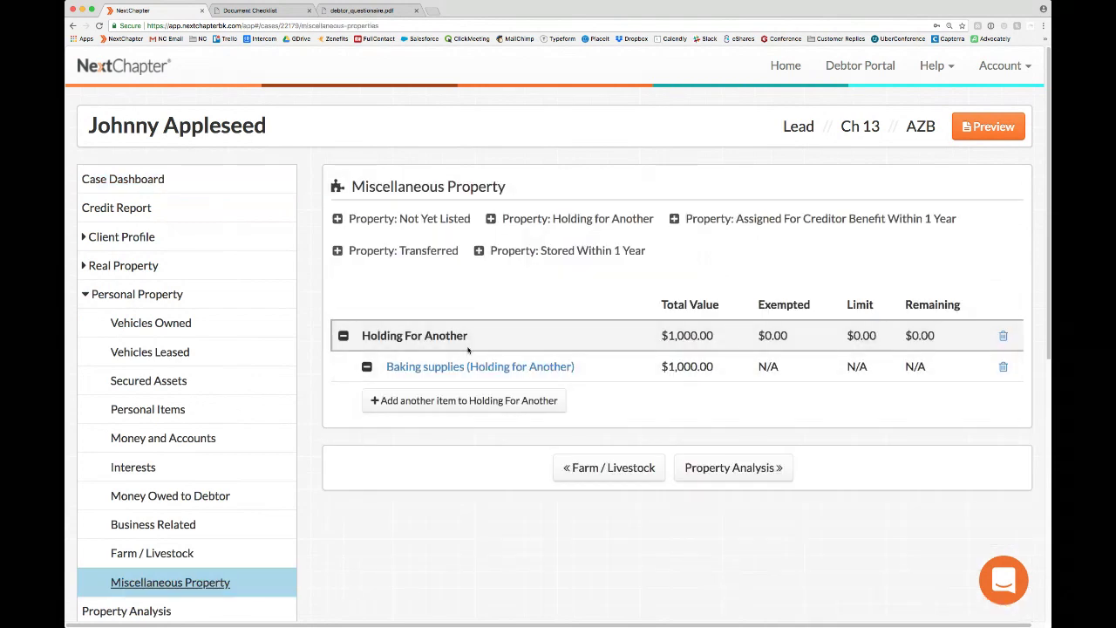
left_click(418, 26)
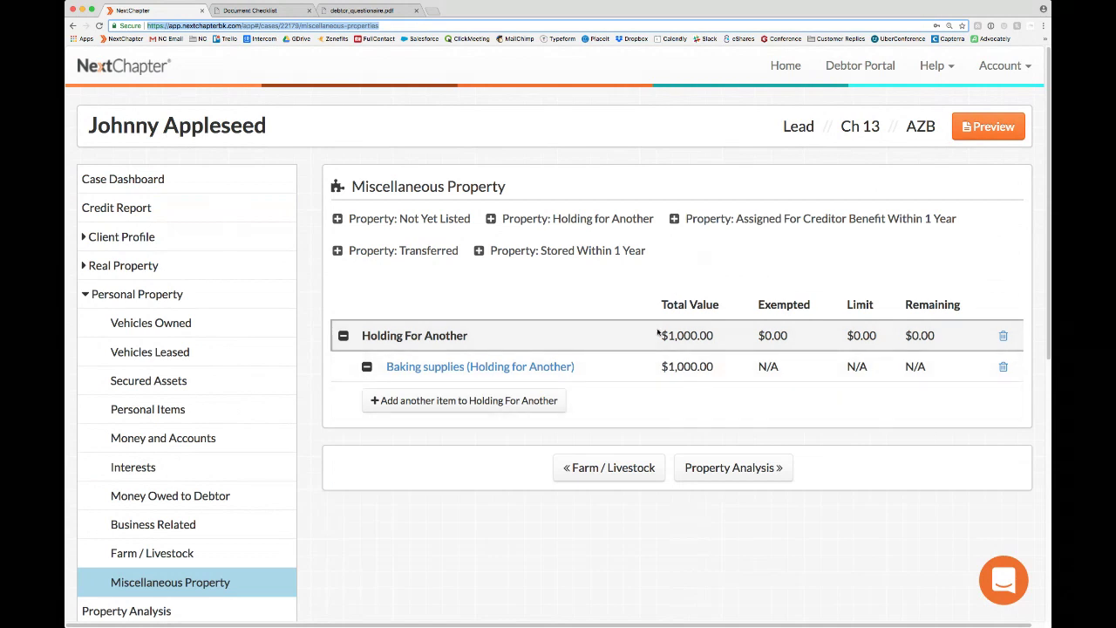
left_click_drag(280, 24, 298, 25)
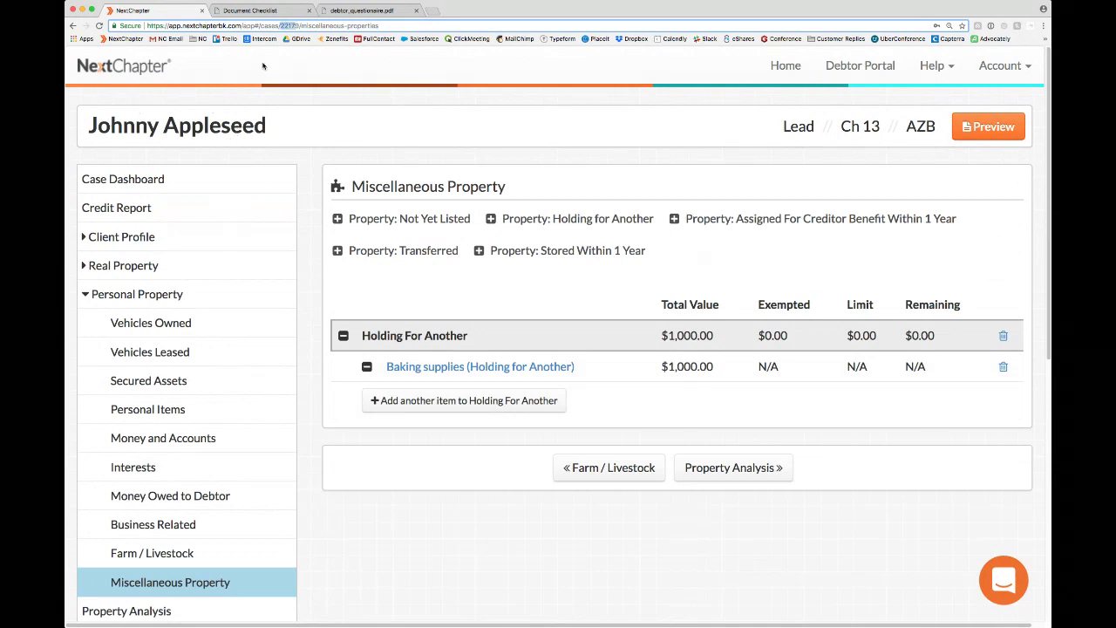
left_click_drag(302, 25, 378, 25)
left_click(426, 174)
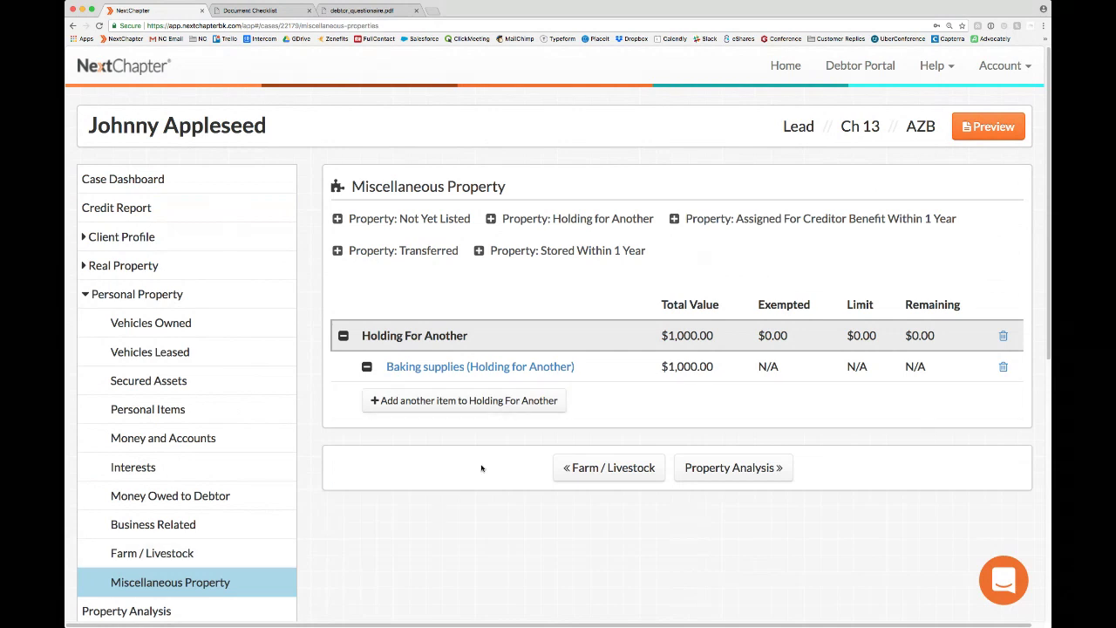
Select the full web address of the Miscellaneous Property page and look further down the page.
left_click(405, 29)
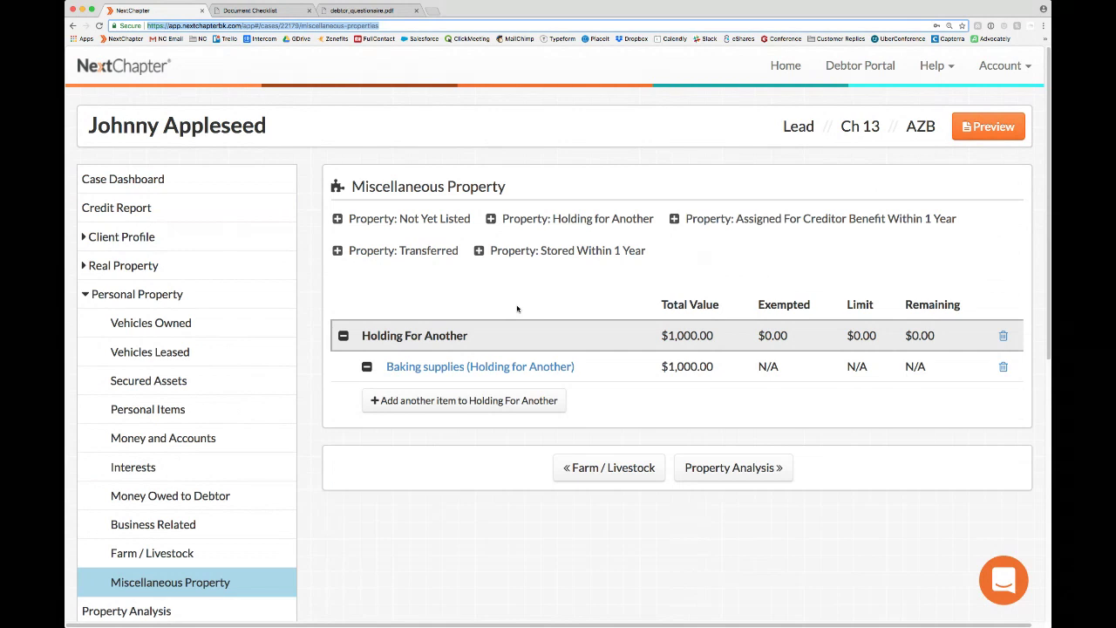
scroll(517, 309, "down", 1)
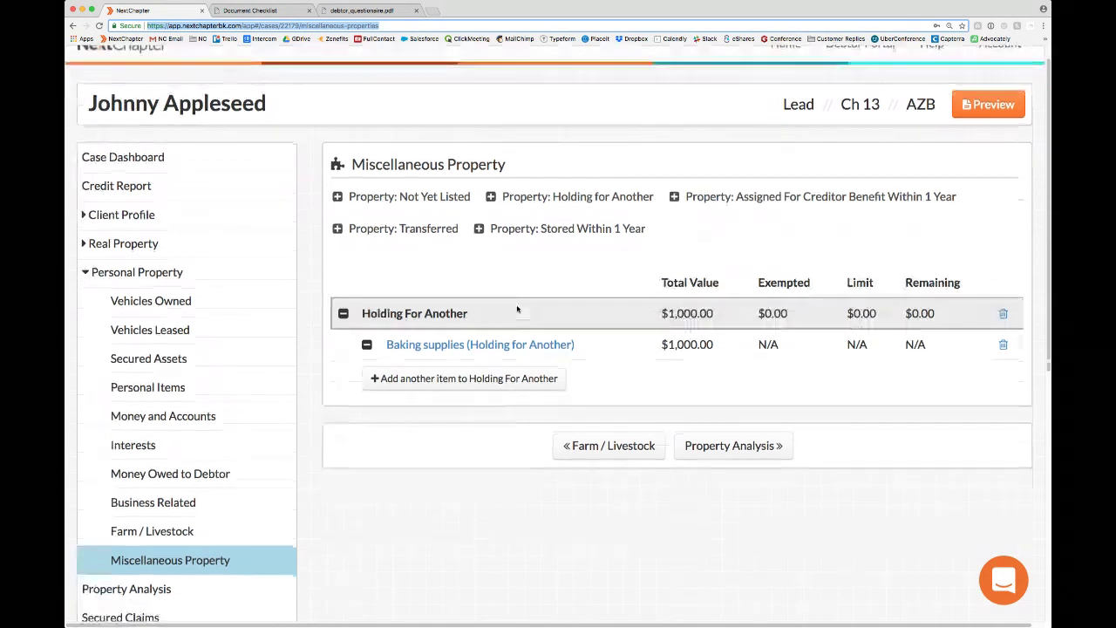
scroll(517, 308, "down", 2)
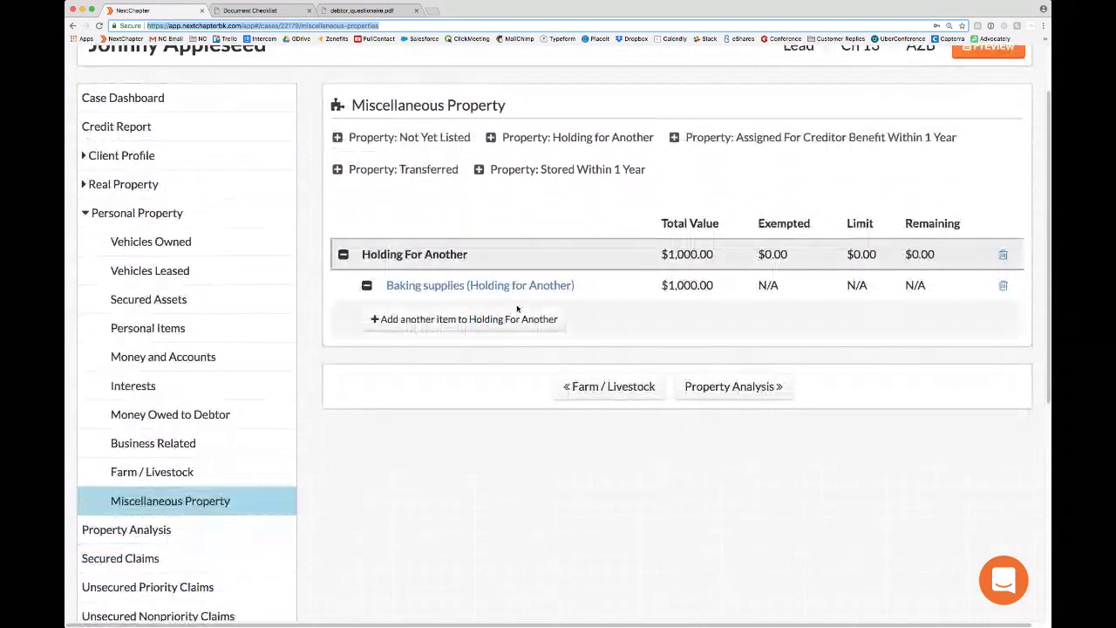